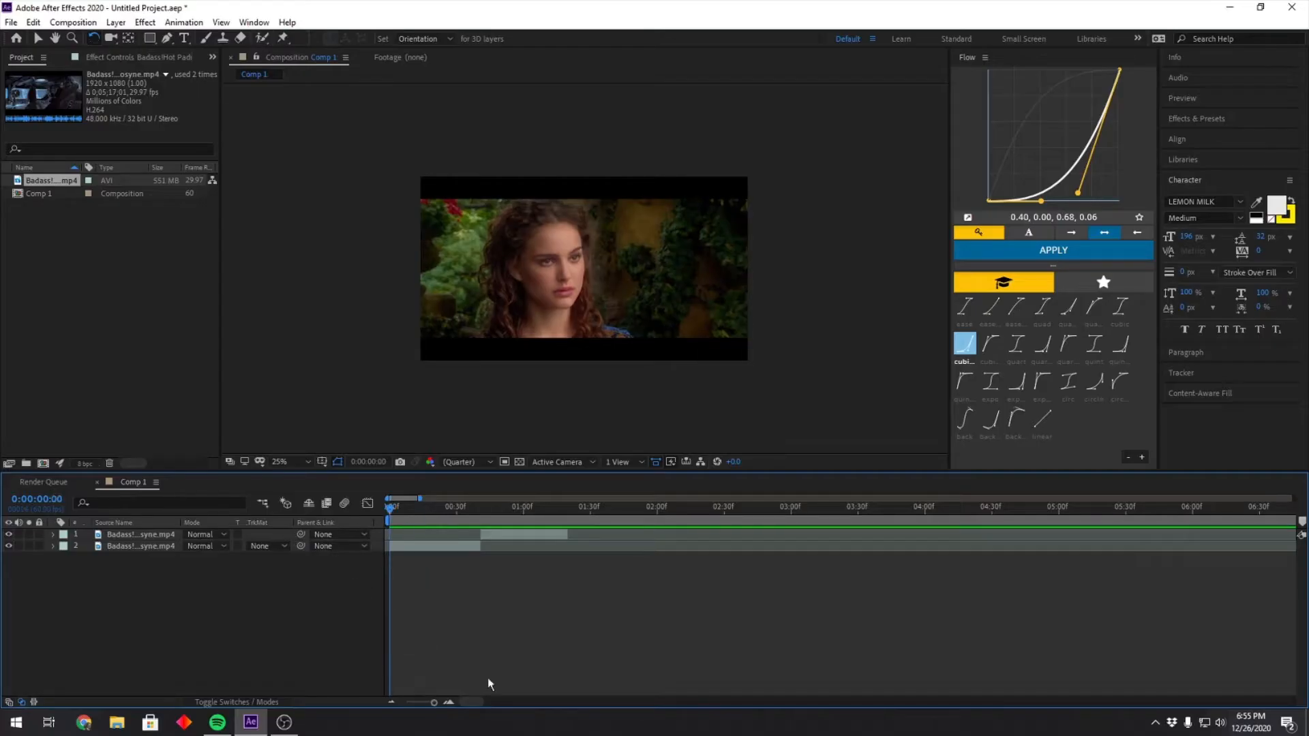
Shorten the work area so it ends shortly after the second clip.
drag(408, 510, 436, 547)
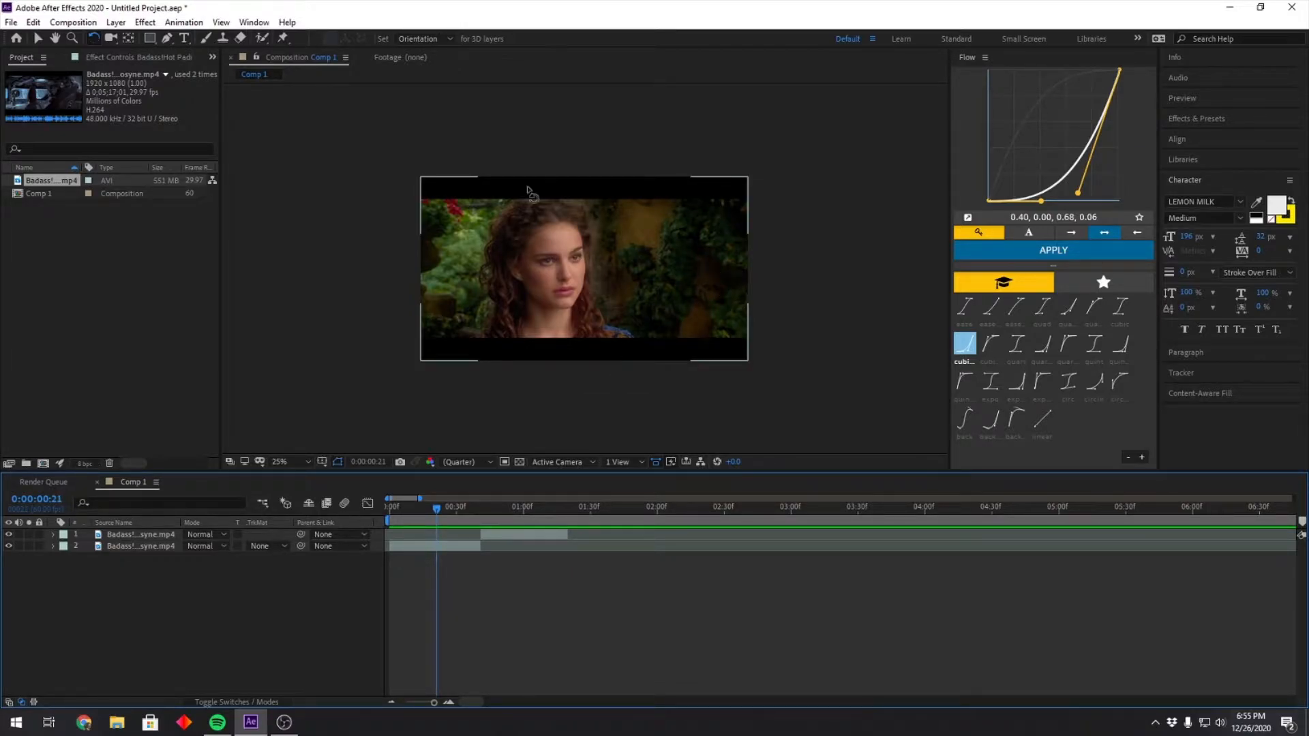
click(39, 39)
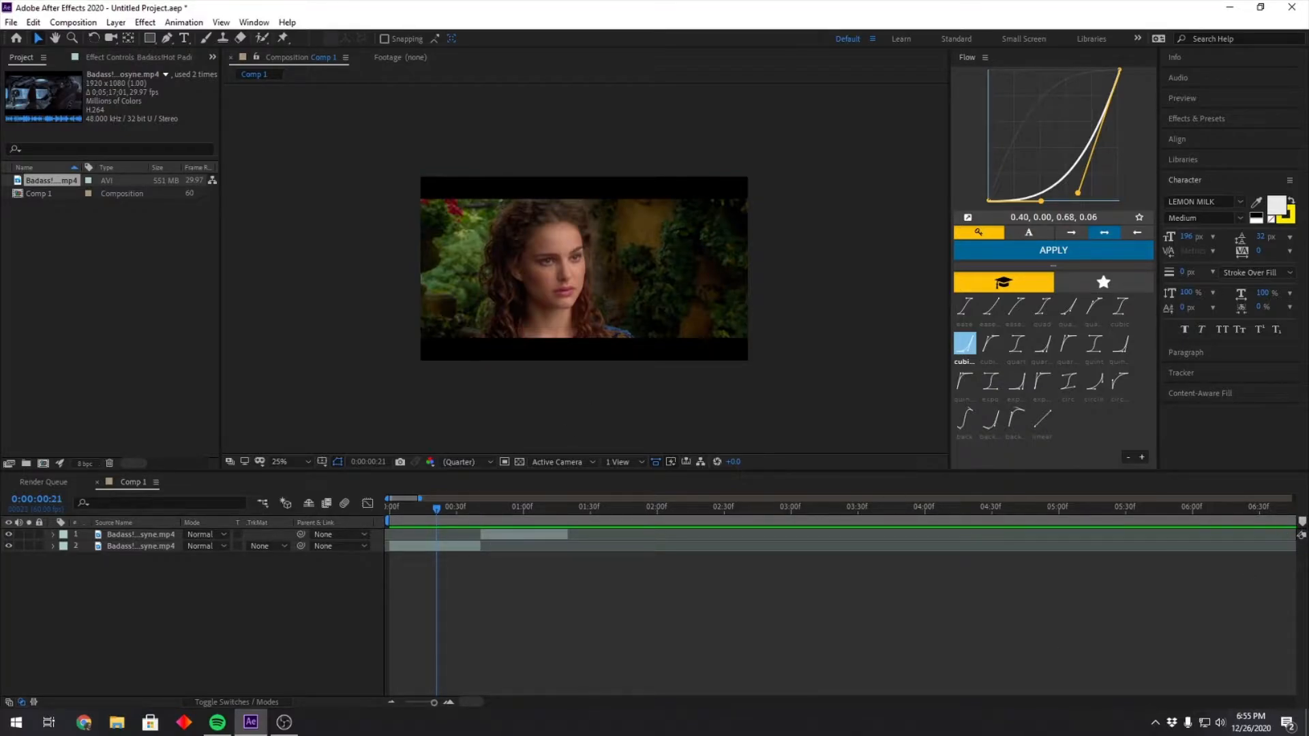
drag(435, 702, 405, 703)
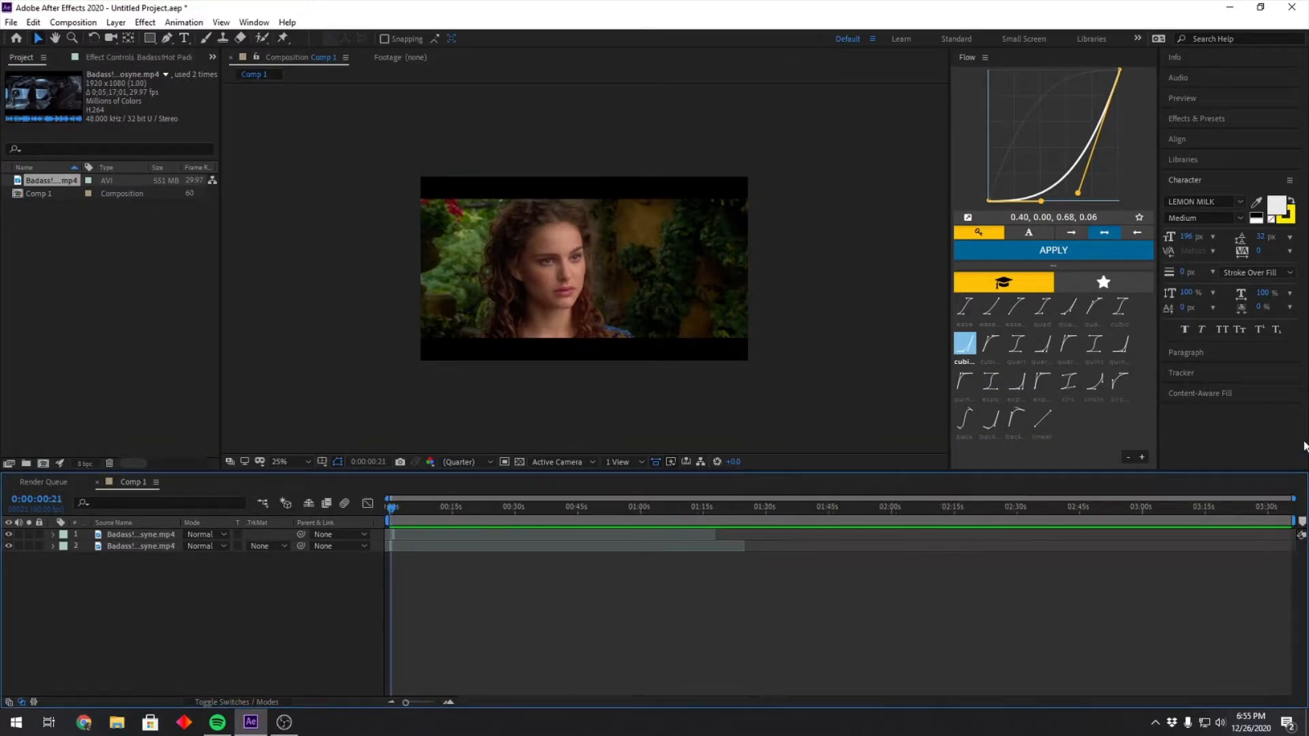
drag(1293, 520, 407, 581)
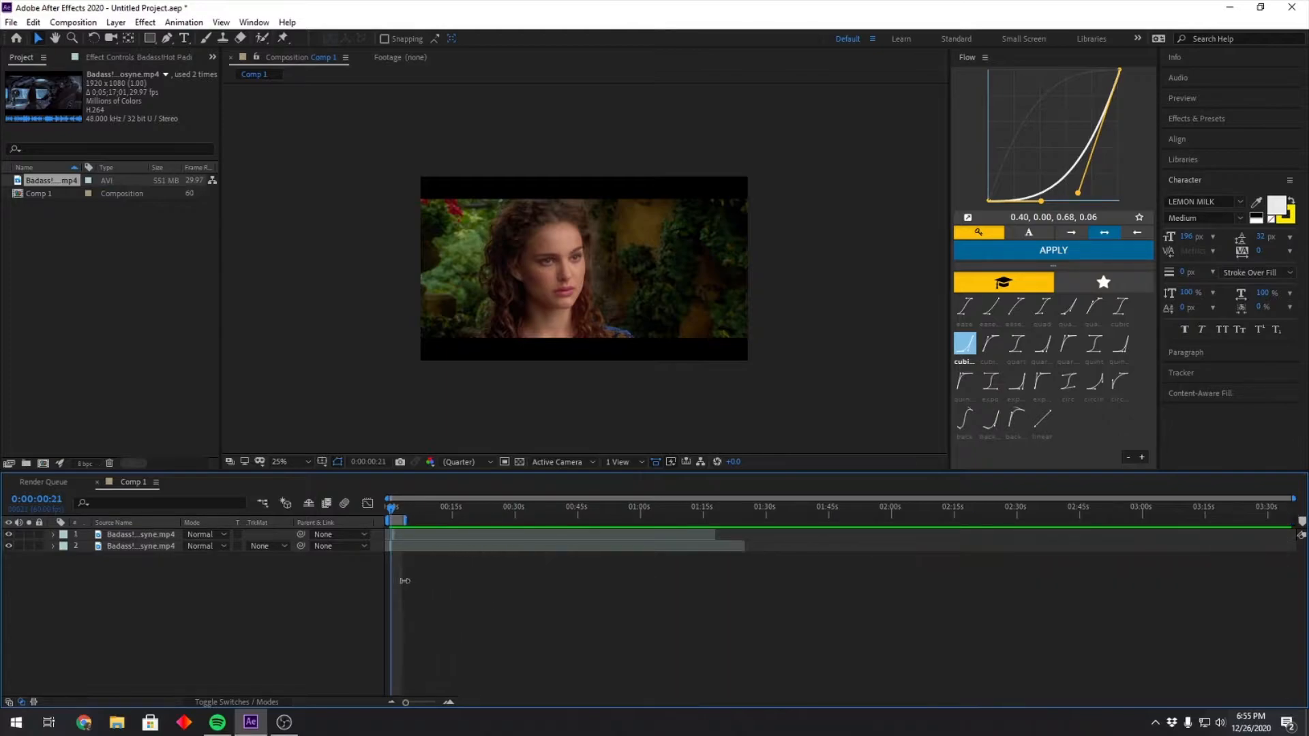
click(447, 703)
click(447, 703)
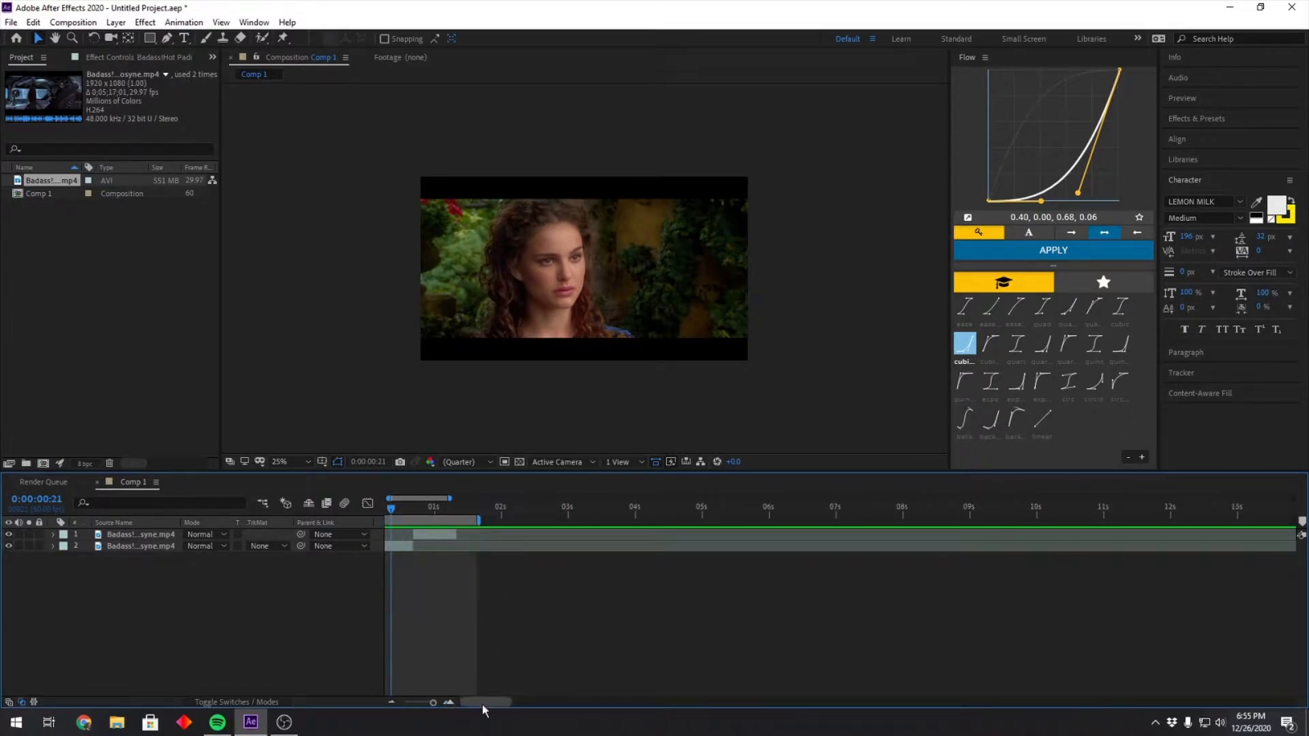
drag(485, 709, 426, 660)
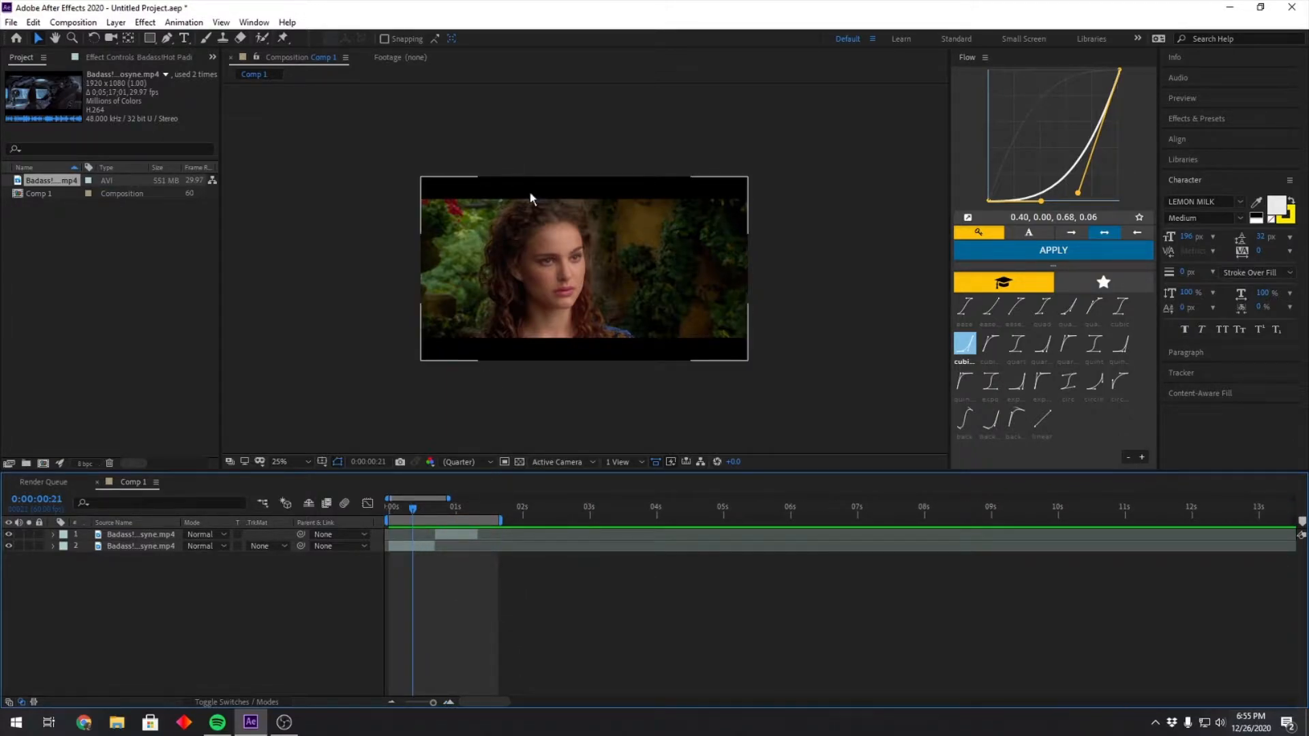
Set the scale of both video layers to 136%.
click(417, 547)
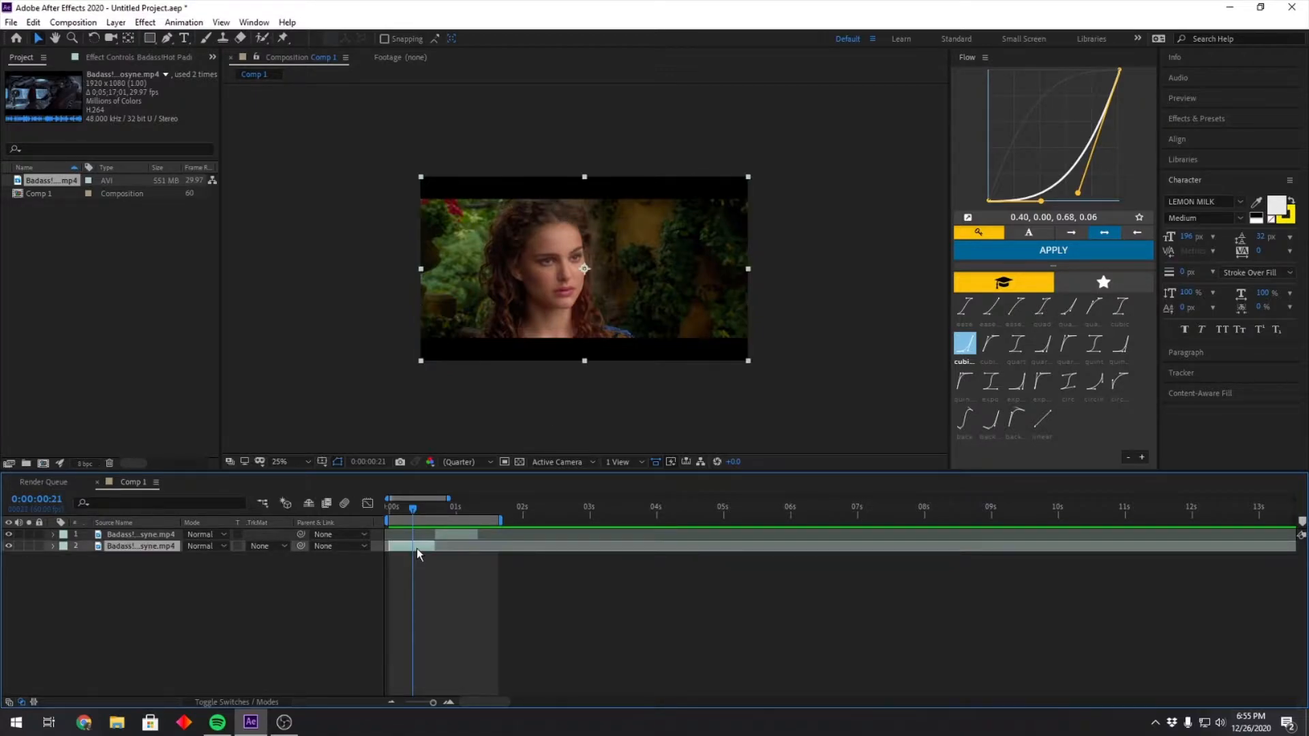
key(s)
key(s)
key(s)
click(452, 537)
key(s)
click(423, 555)
shift+click(151, 537)
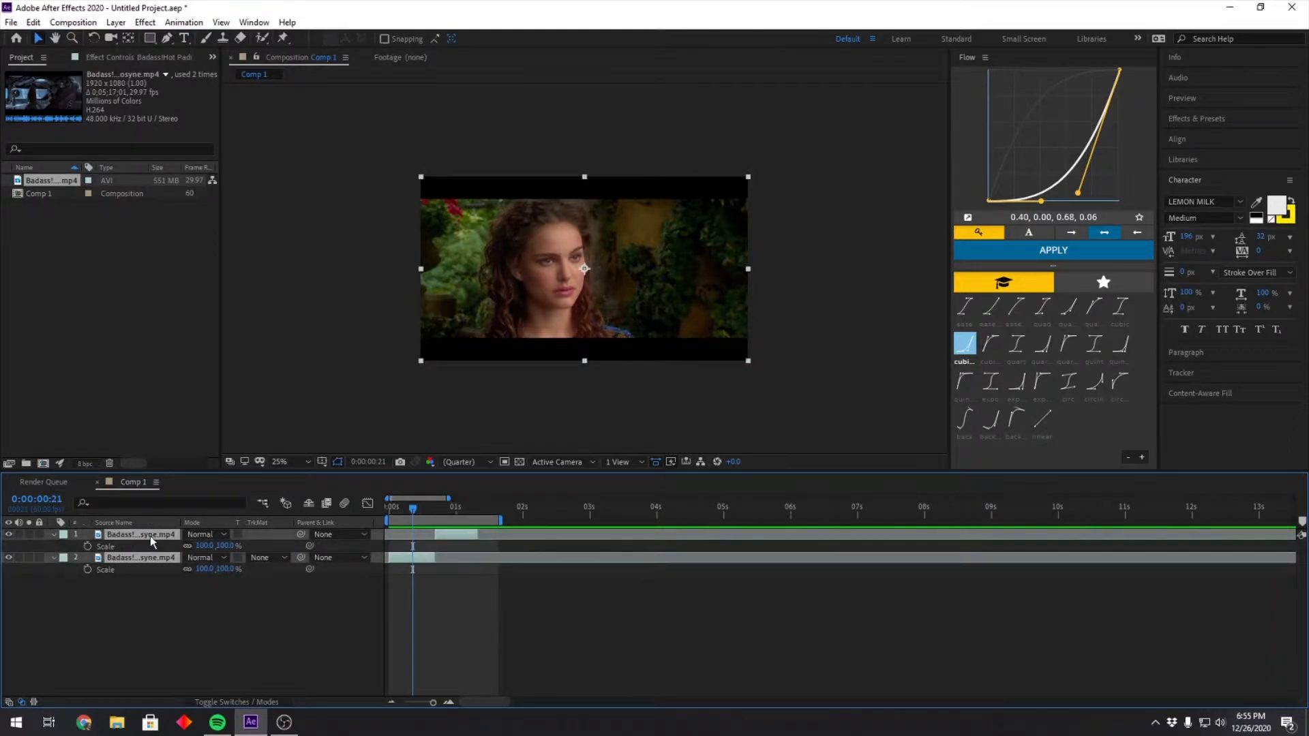
drag(194, 566, 229, 578)
click(209, 569)
text(136)
key(Return)
click(445, 585)
Pre-compose the first clip as a composition named 1, moving all attributes into it.
click(428, 557)
right_click(428, 557)
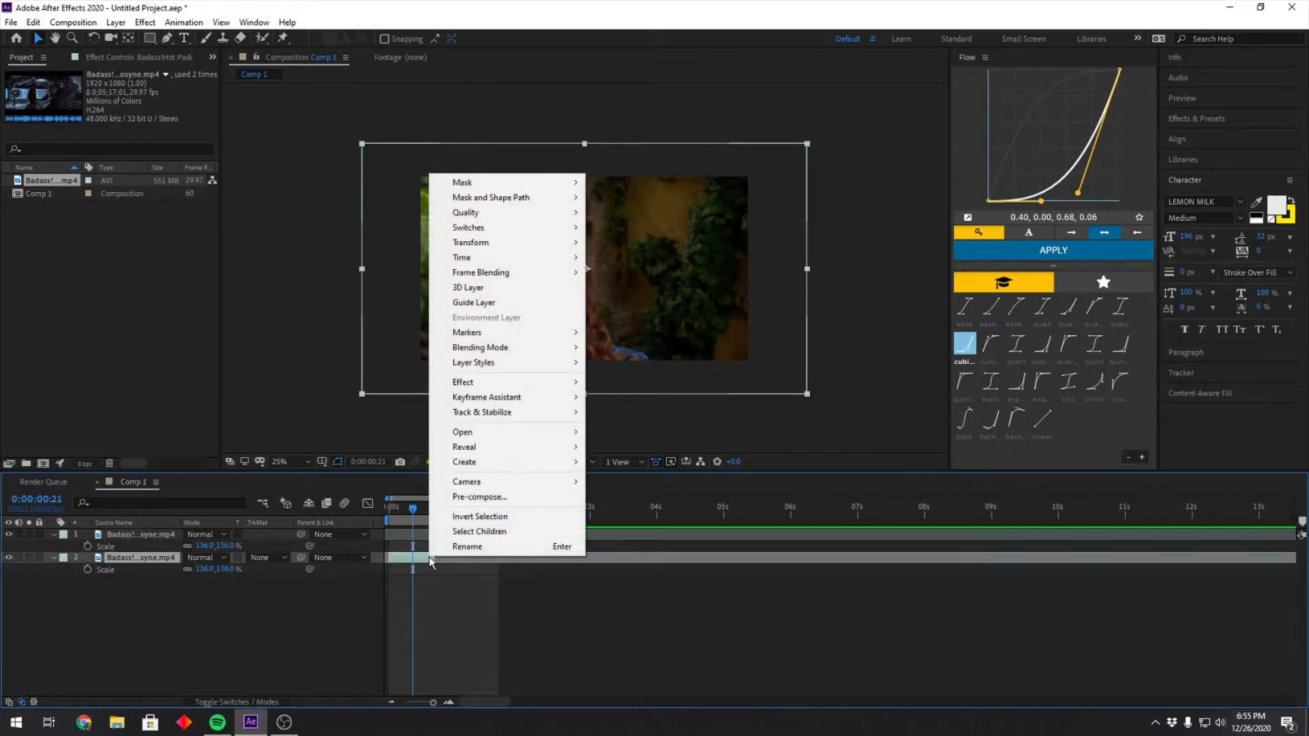
click(565, 497)
click(432, 435)
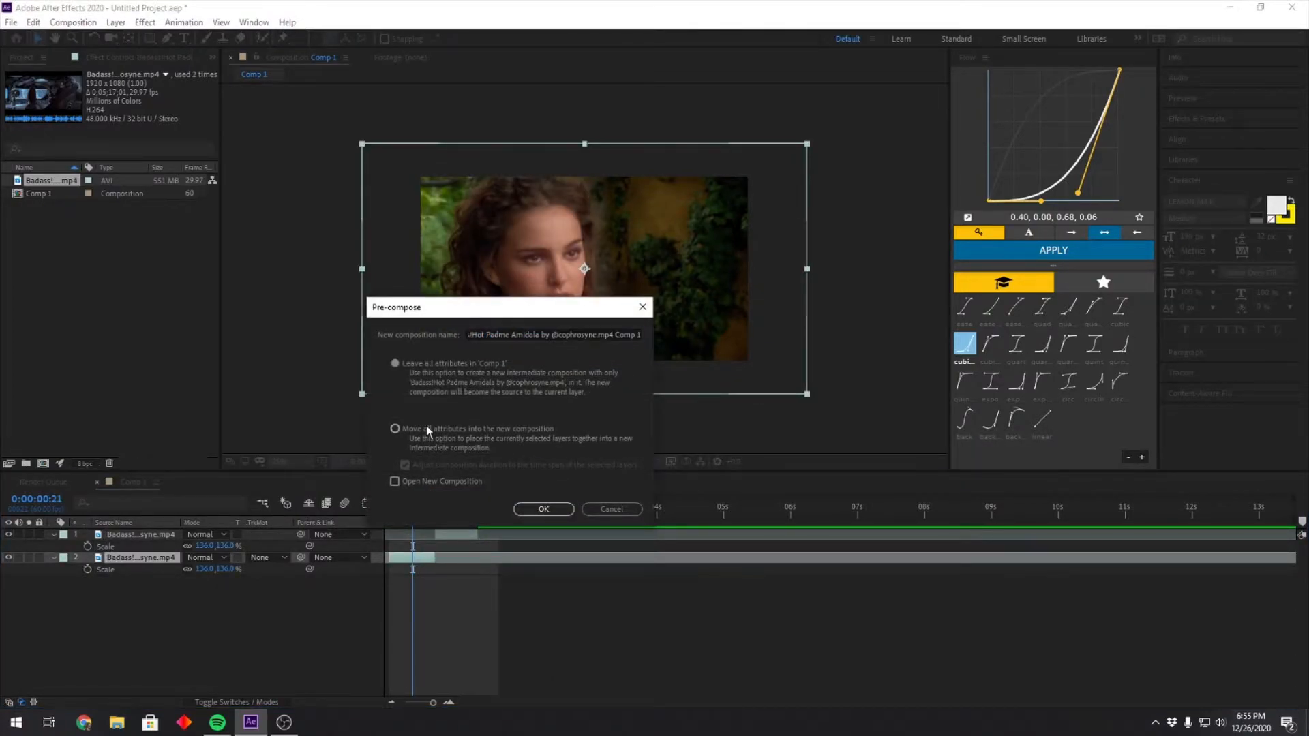
triple_click(514, 334)
text(1)
key(Return)
Pre-compose the second clip as a composition named 2 with all attributes moved, and preview the sequence.
right_click(470, 538)
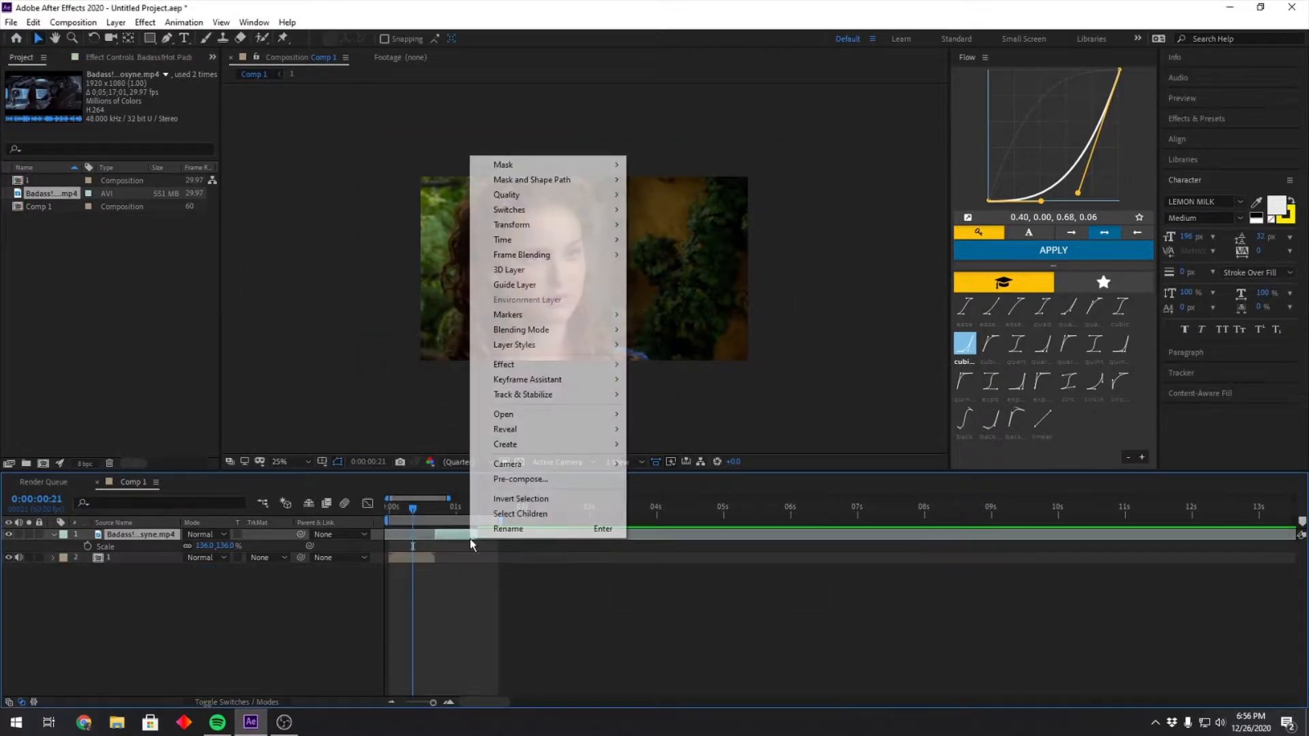
click(518, 479)
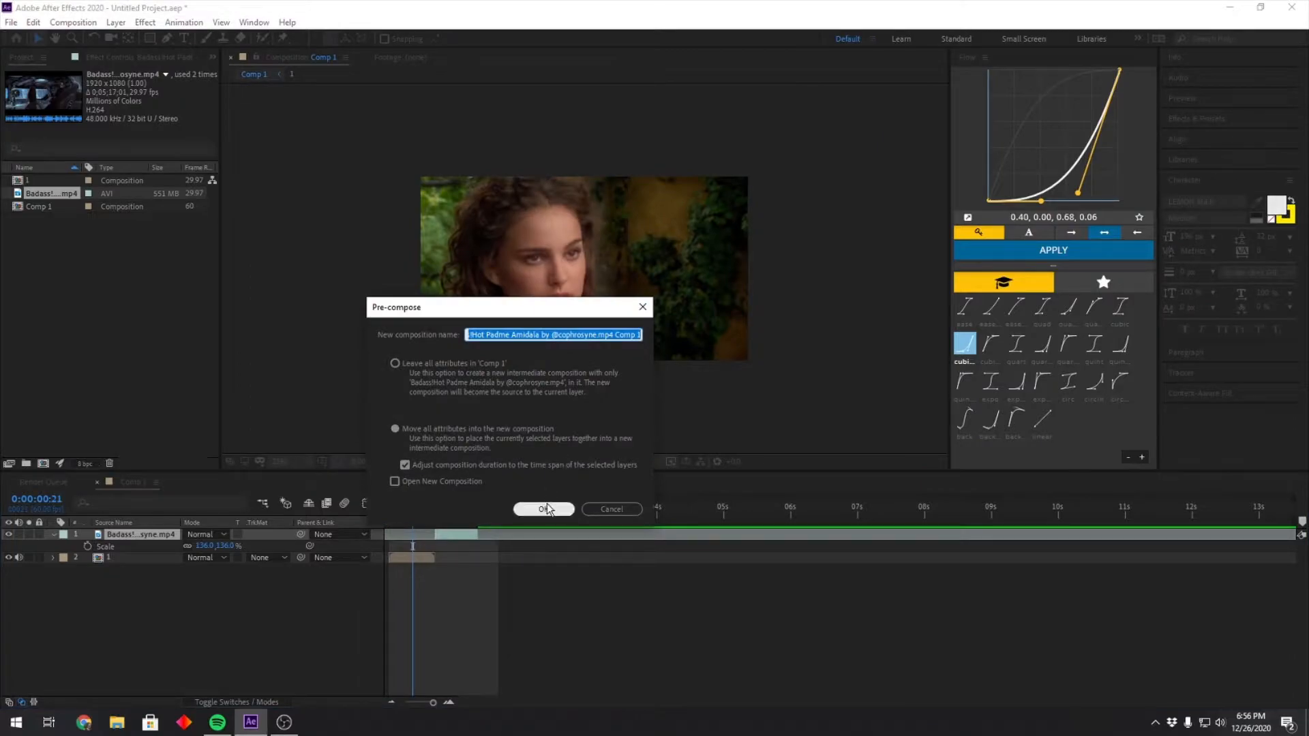
text(2)
click(553, 508)
key(space)
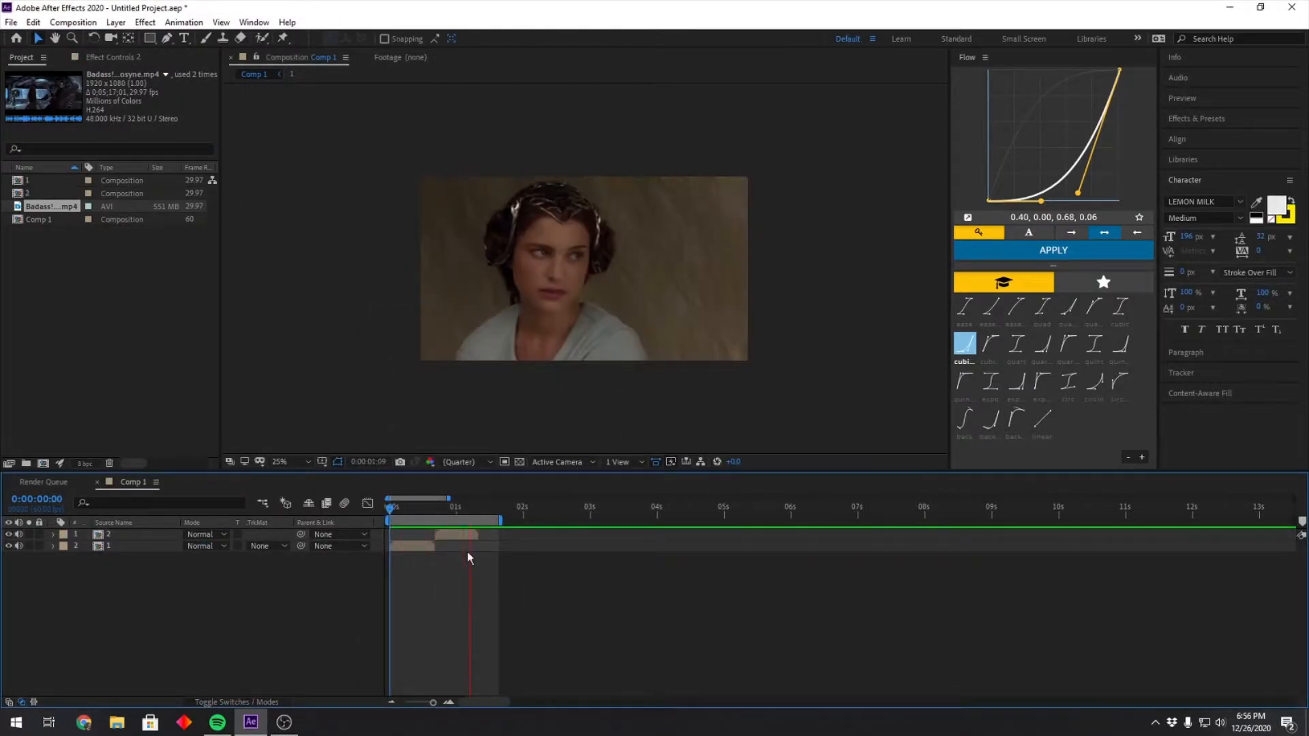
Find the Motion Tile effect and apply it to layer 1.
drag(466, 513, 411, 556)
click(424, 547)
click(1213, 123)
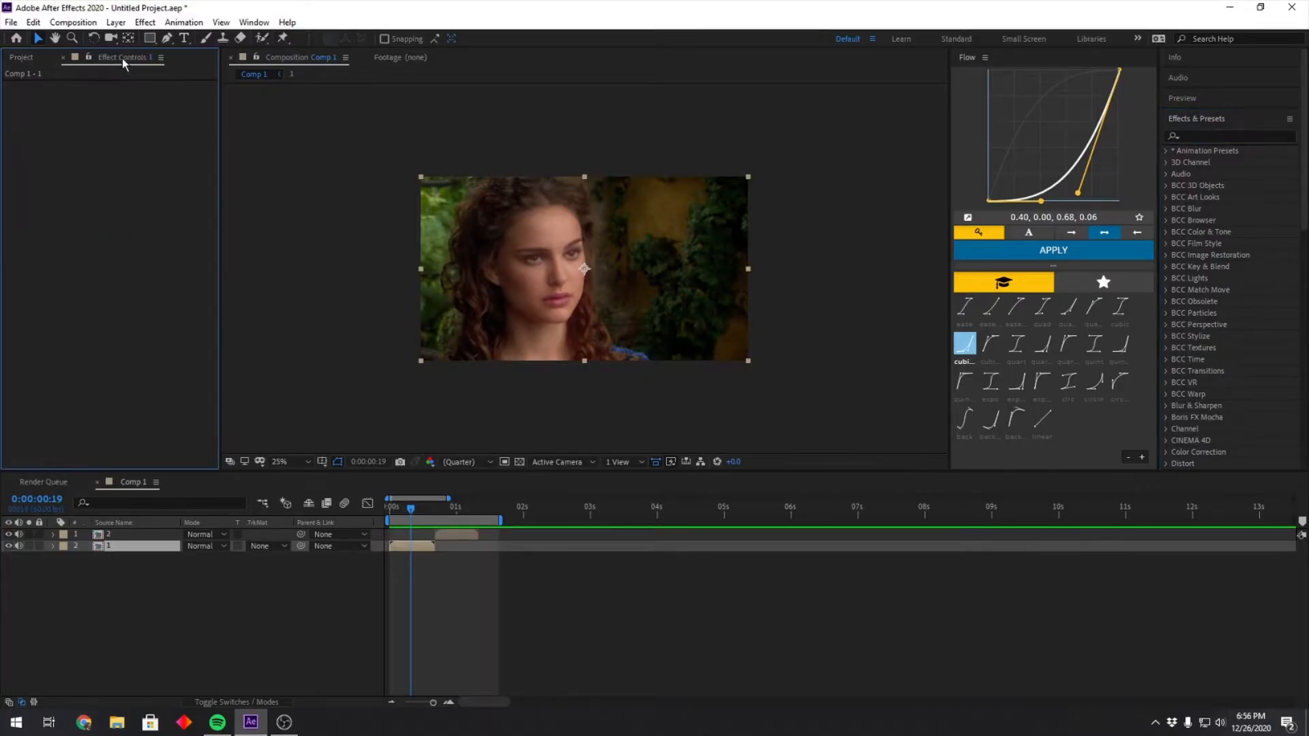
click(120, 60)
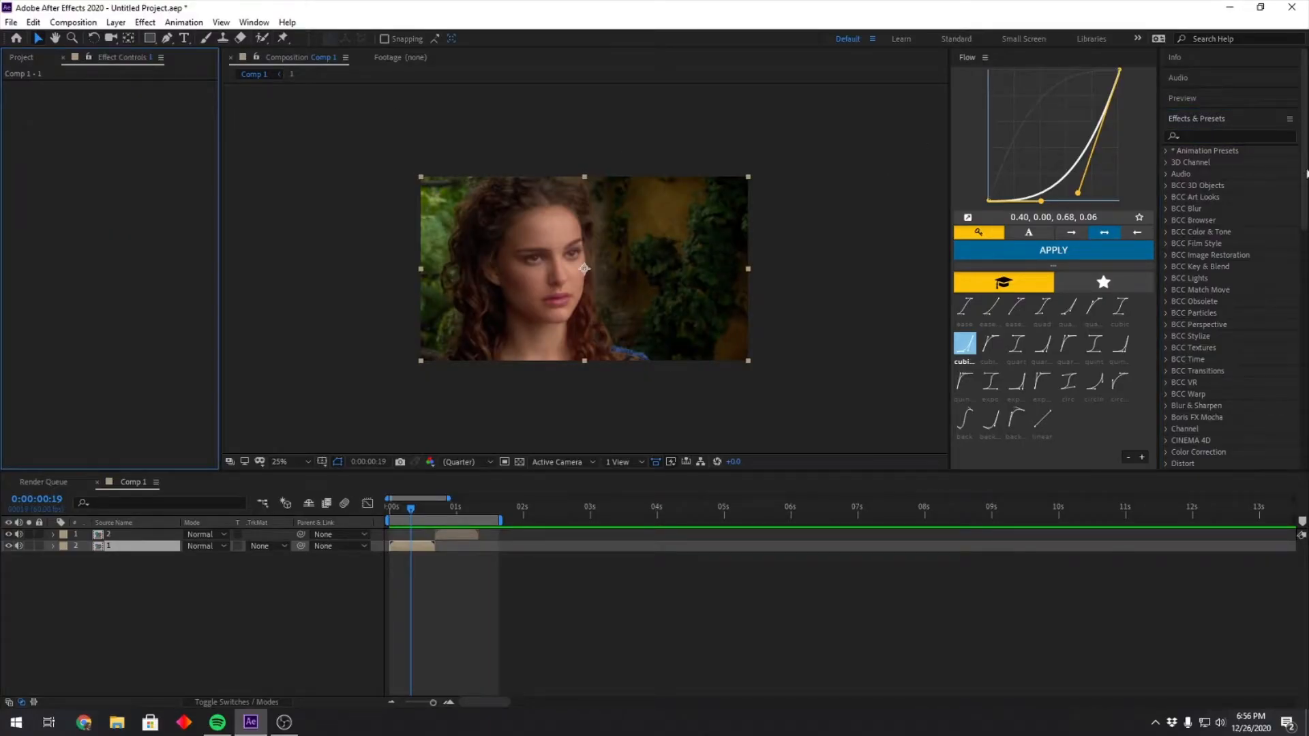
click(1209, 135)
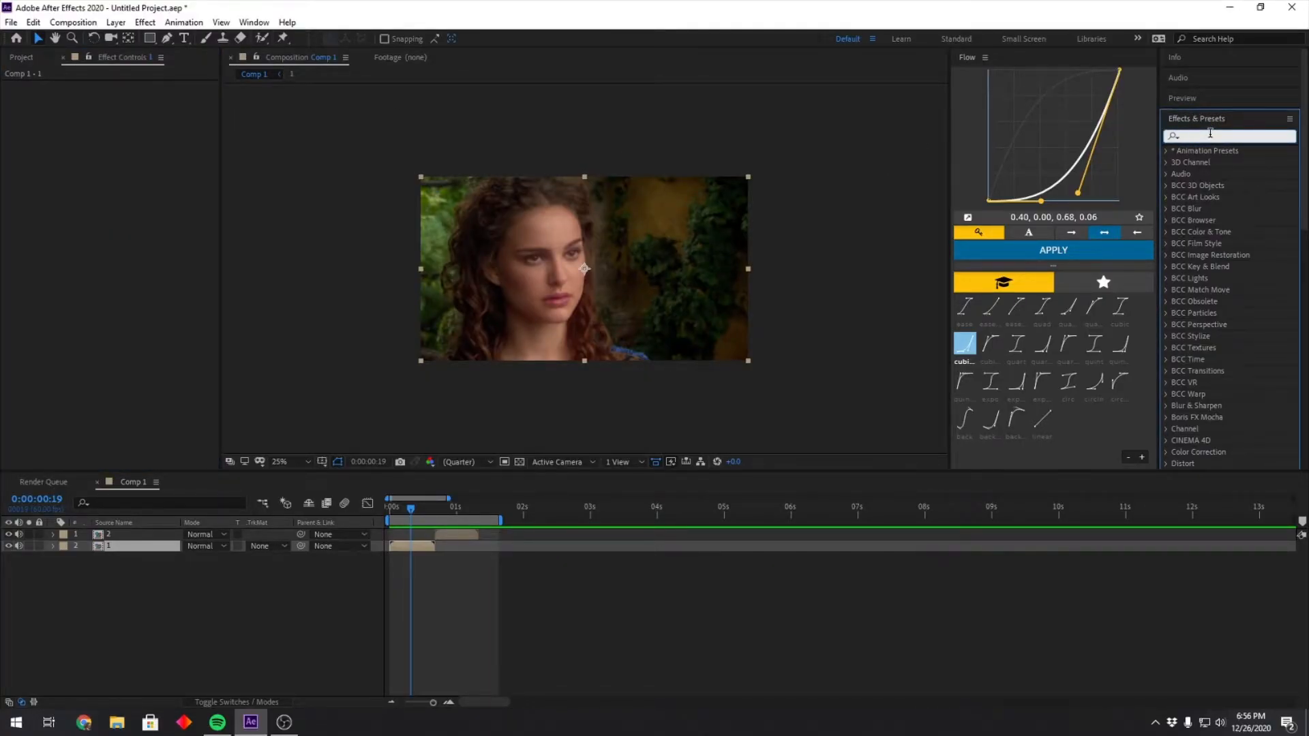
text(motion)
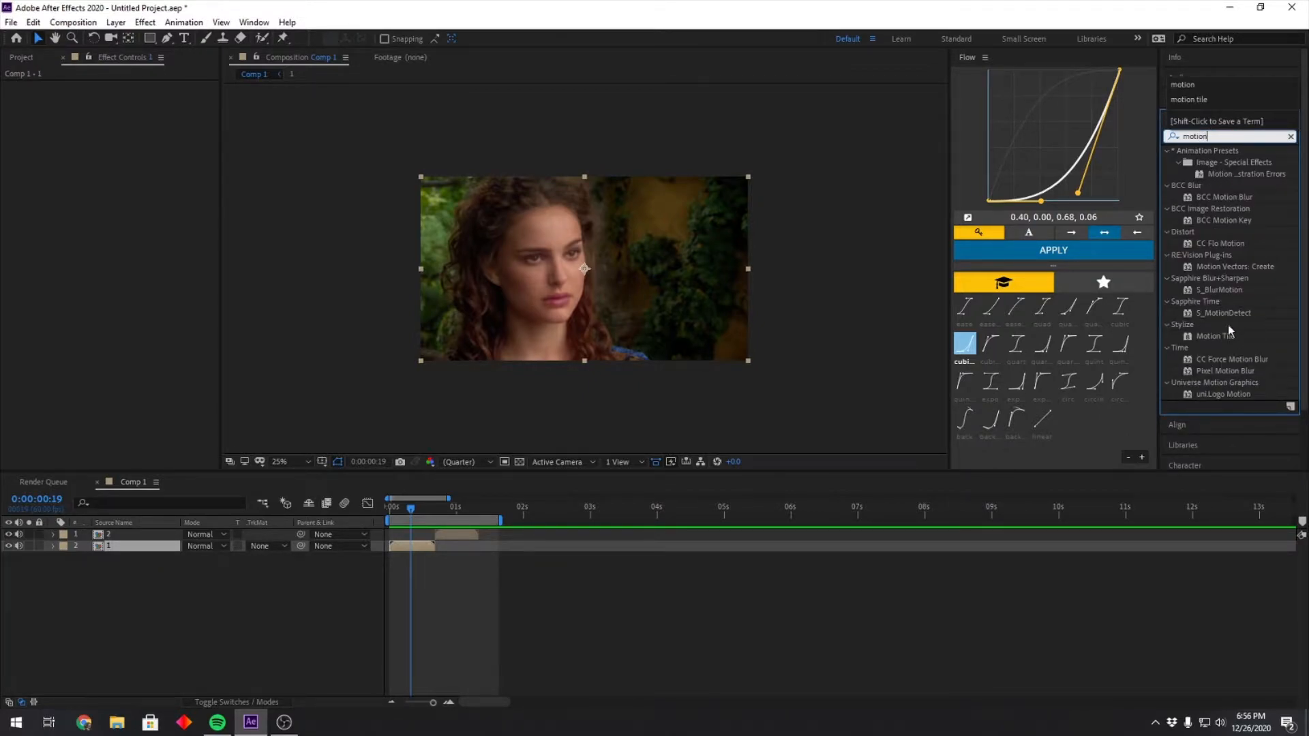
drag(1216, 335, 428, 546)
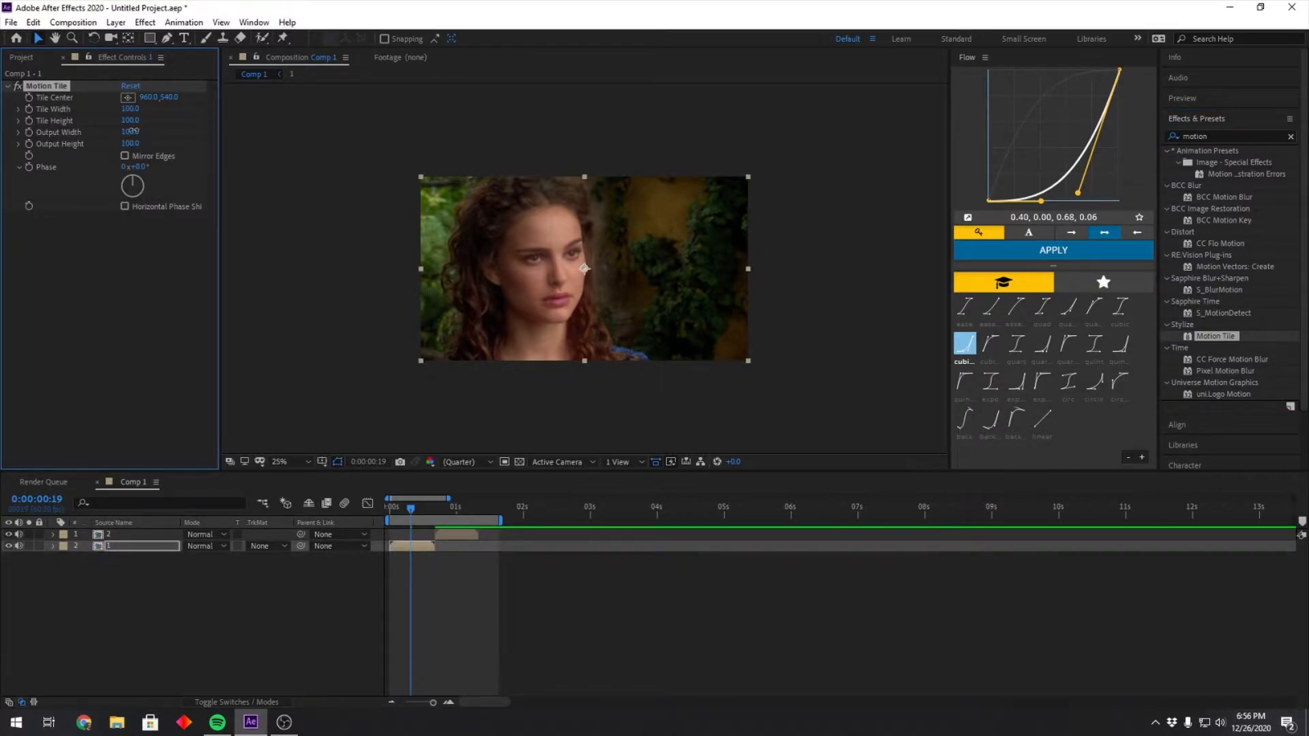
Set the Motion Tile output width and output height to 300.
text(300)
key(Tab)
text(30)
click(96, 282)
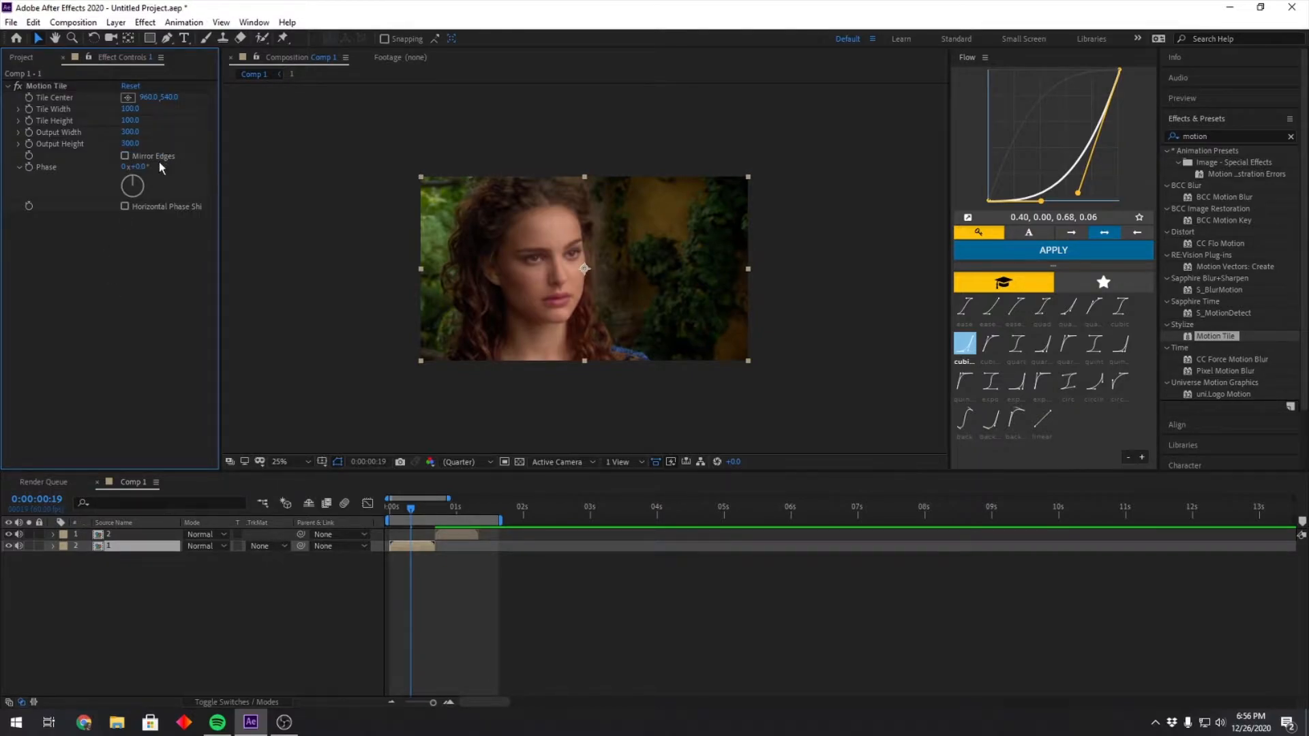
Scale layer 1 down to 64% and compare the tiling with Mirror Edges on and off.
click(126, 157)
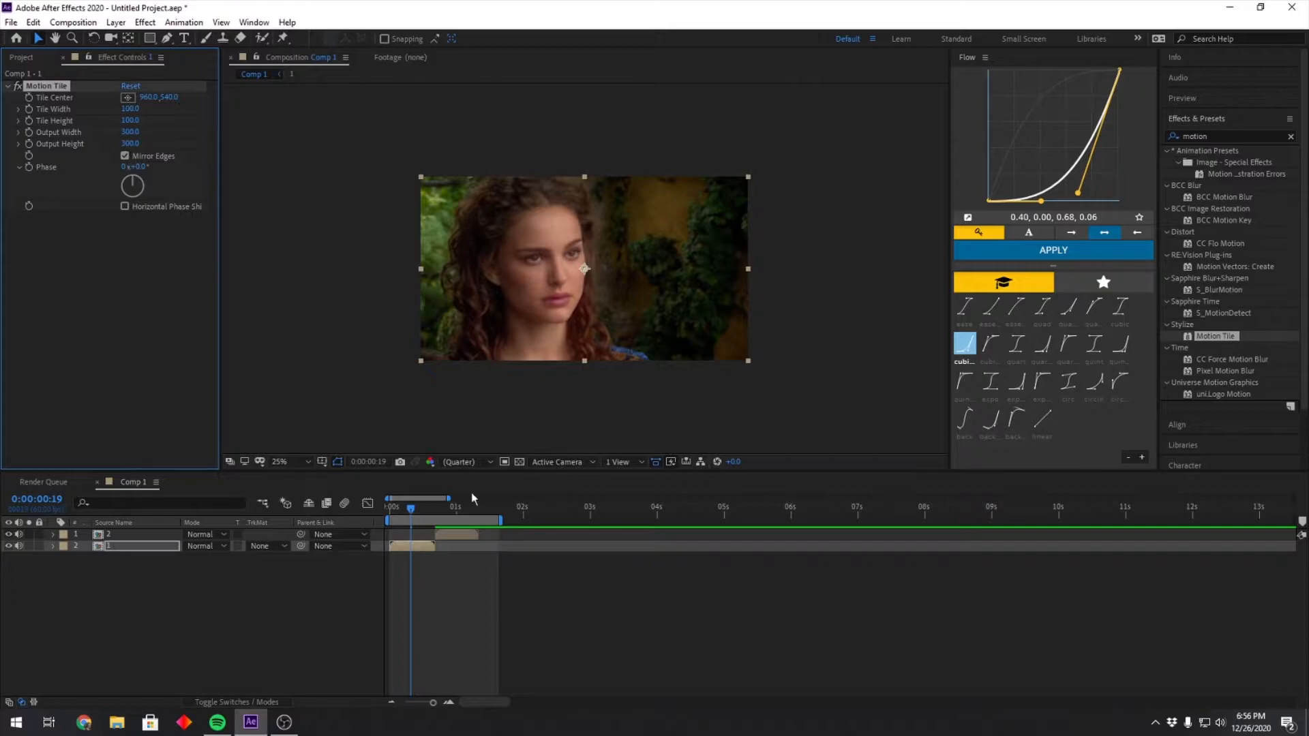
click(131, 158)
click(403, 546)
key(s)
mouse_move(208, 564)
mouse_down()
mouse_move(255, 564)
mouse_move(184, 564)
mouse_up()
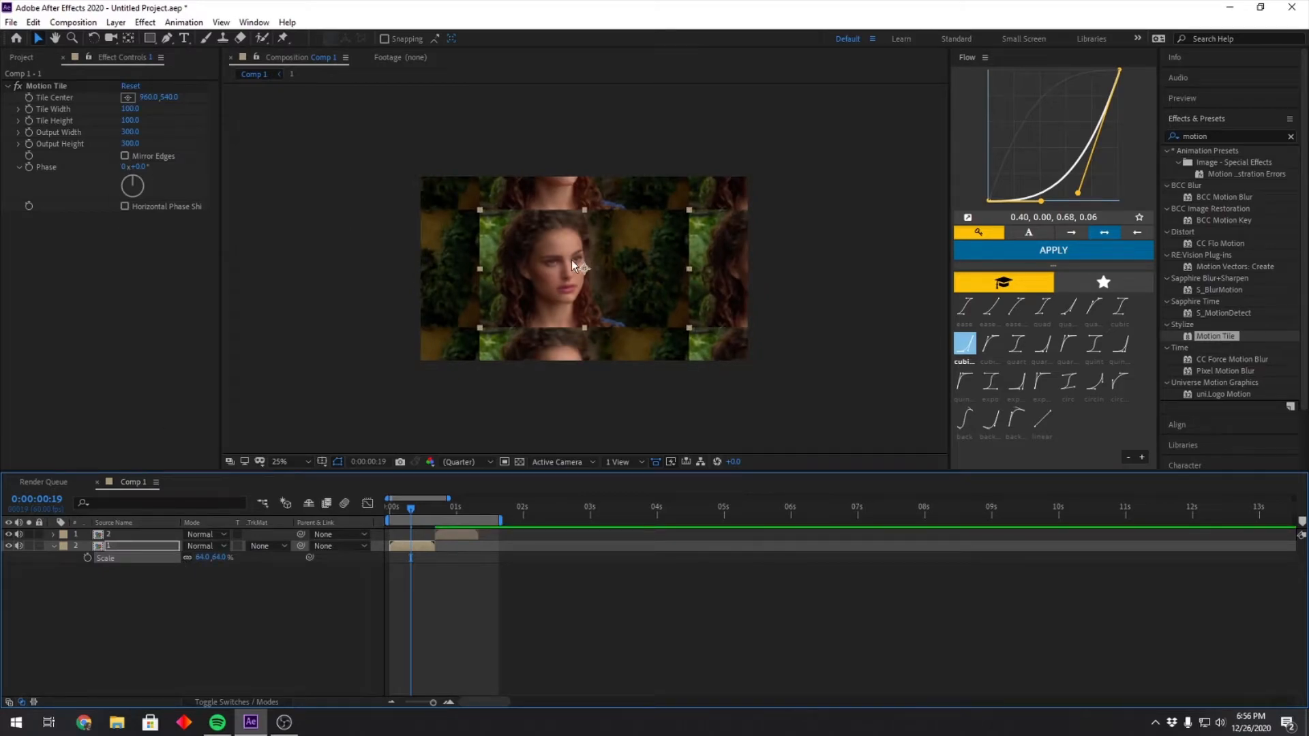
click(124, 156)
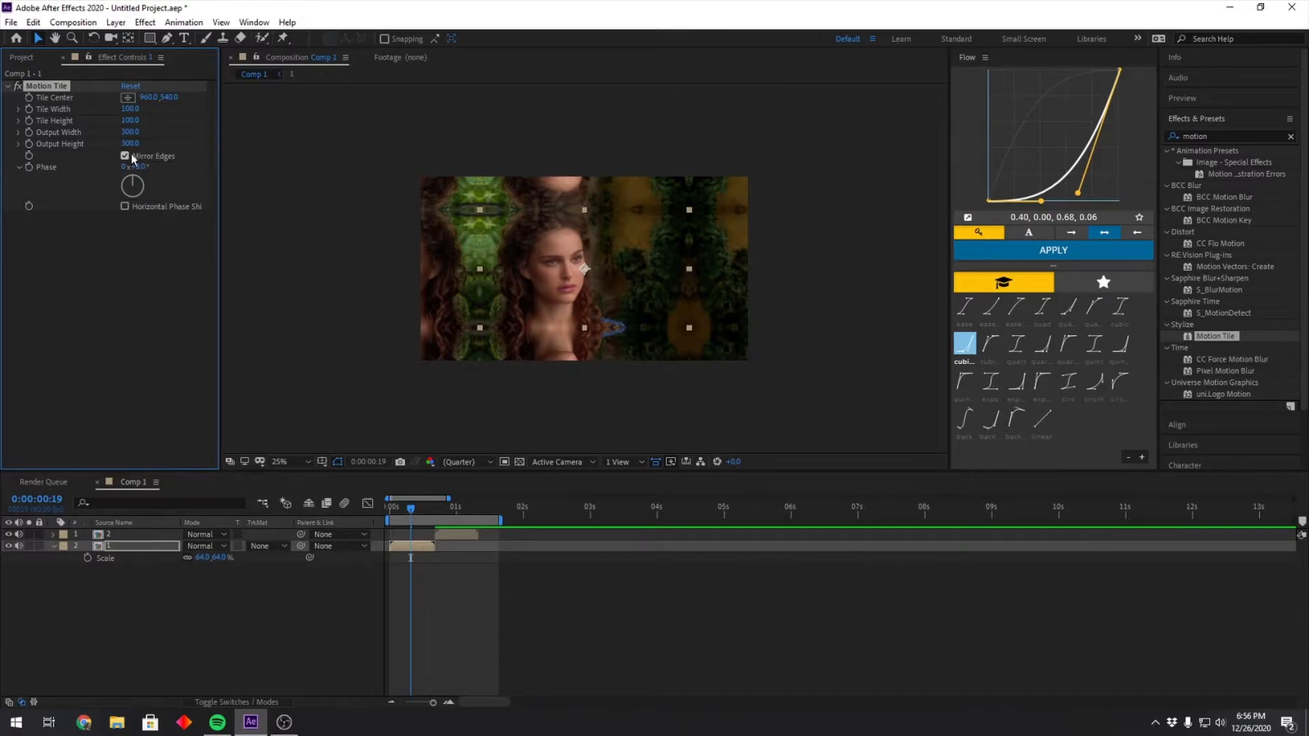
click(131, 153)
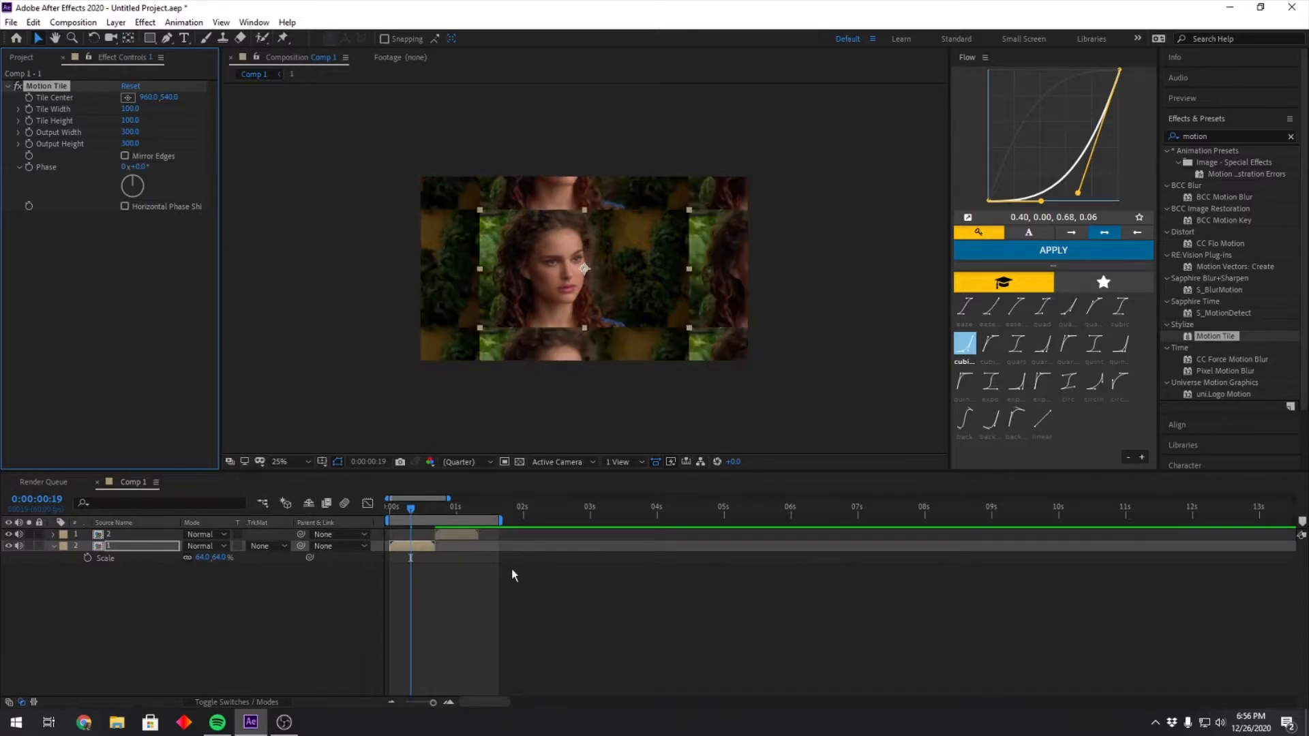
Restore layer 1's scale to 100%.
click(201, 557)
text(100)
key(Return)
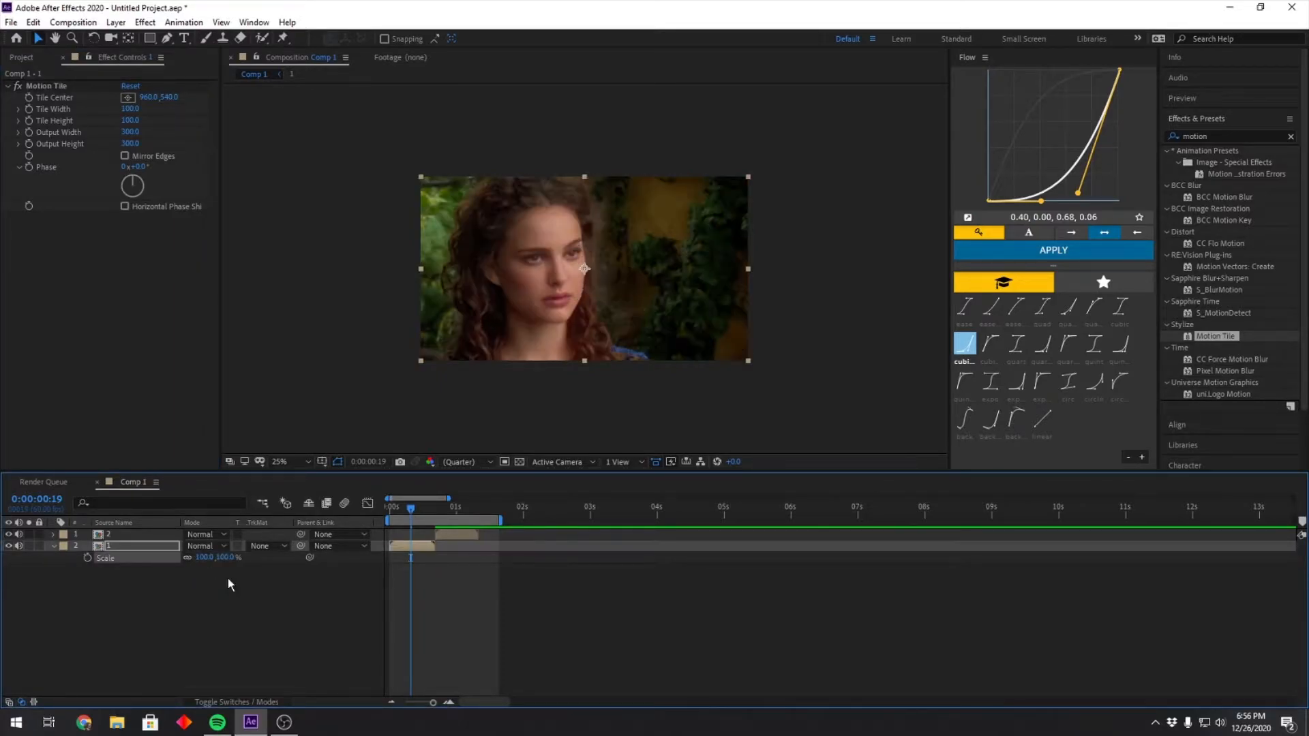
Add 100% scale keyframes near the start of layer 1 and near the end of layer 2.
click(484, 615)
key(s)
key(s)
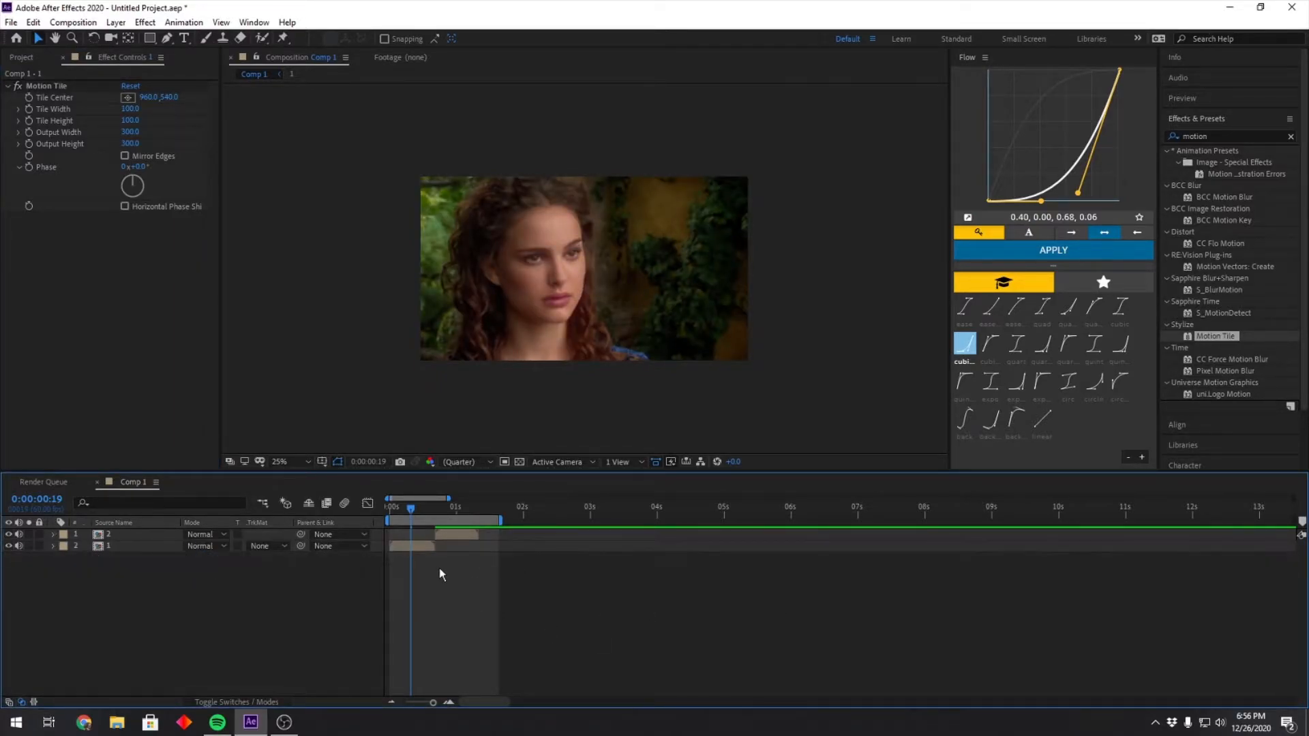
key(s)
click(423, 559)
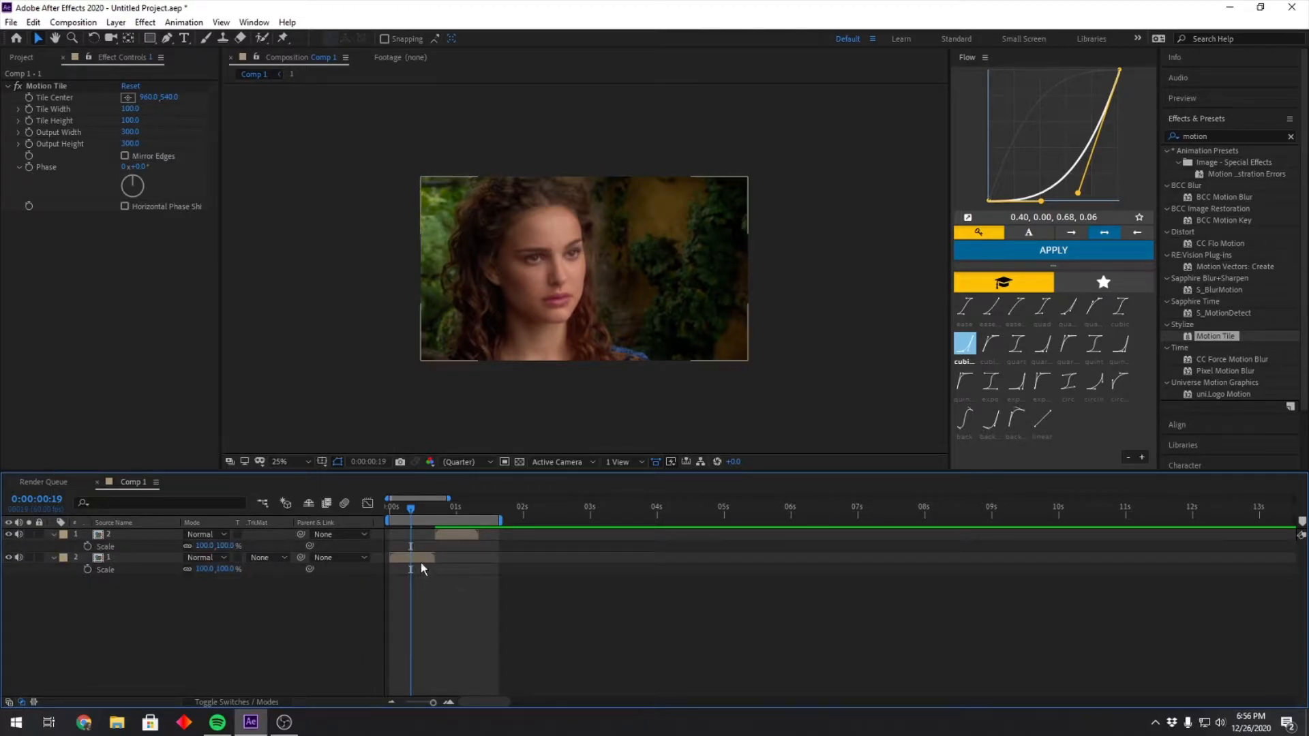
click(88, 568)
drag(412, 509, 400, 569)
click(88, 545)
Keyframe layer 1's scale at 200% at the end of its clip and shift that keyframe to the cut at frame 41.
drag(477, 517, 439, 559)
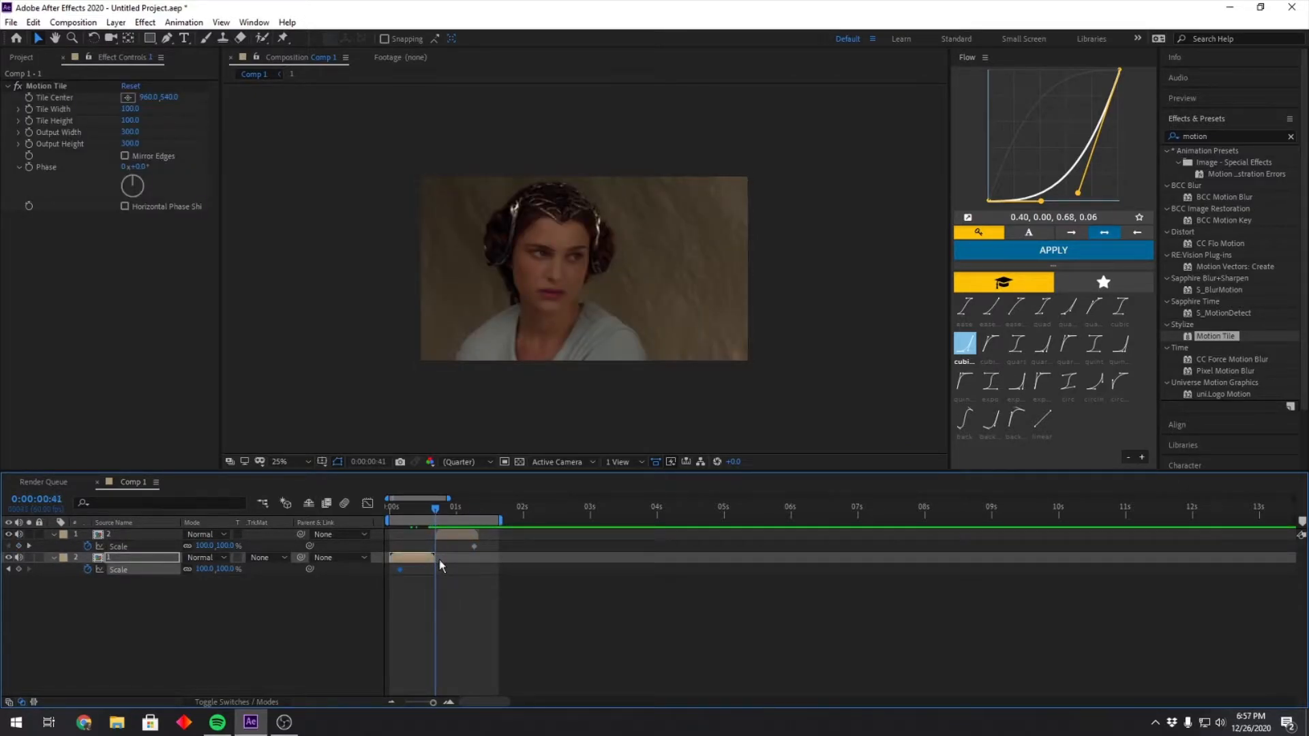
click(448, 705)
drag(464, 705, 457, 705)
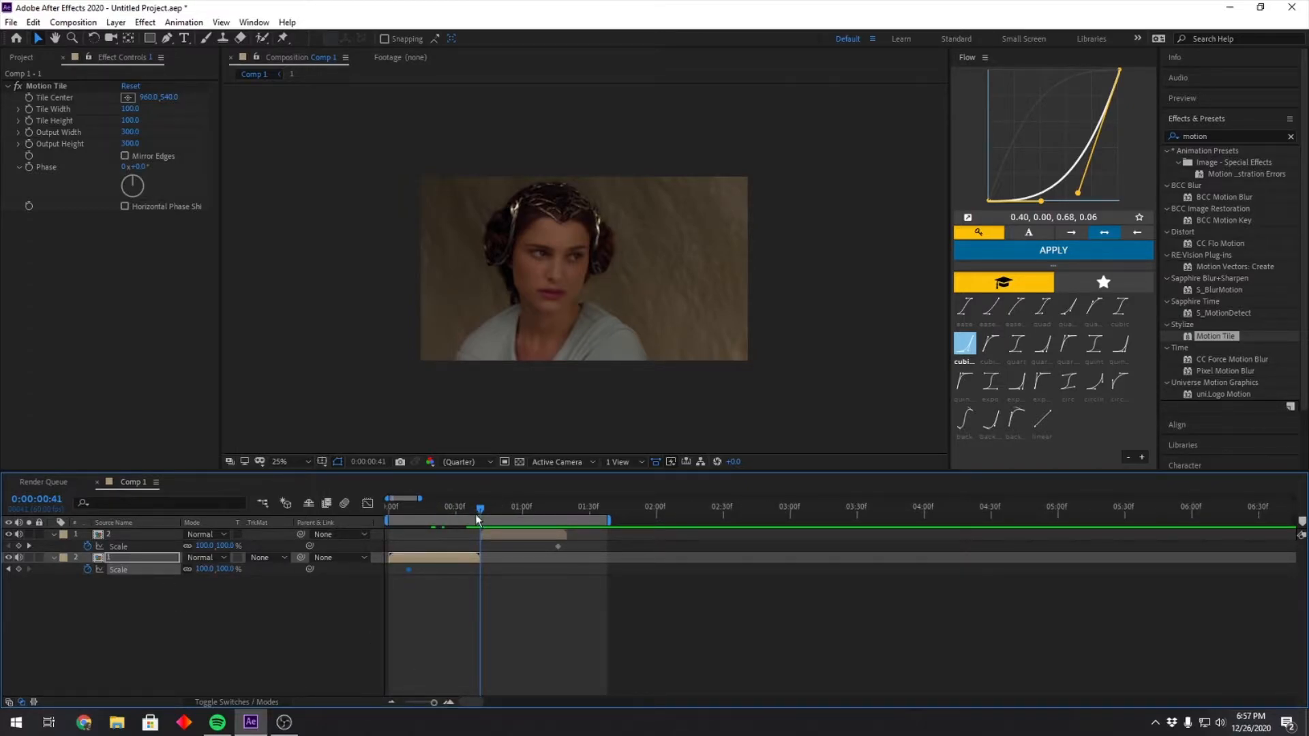
key(Page_Up)
drag(209, 573, 357, 575)
click(207, 569)
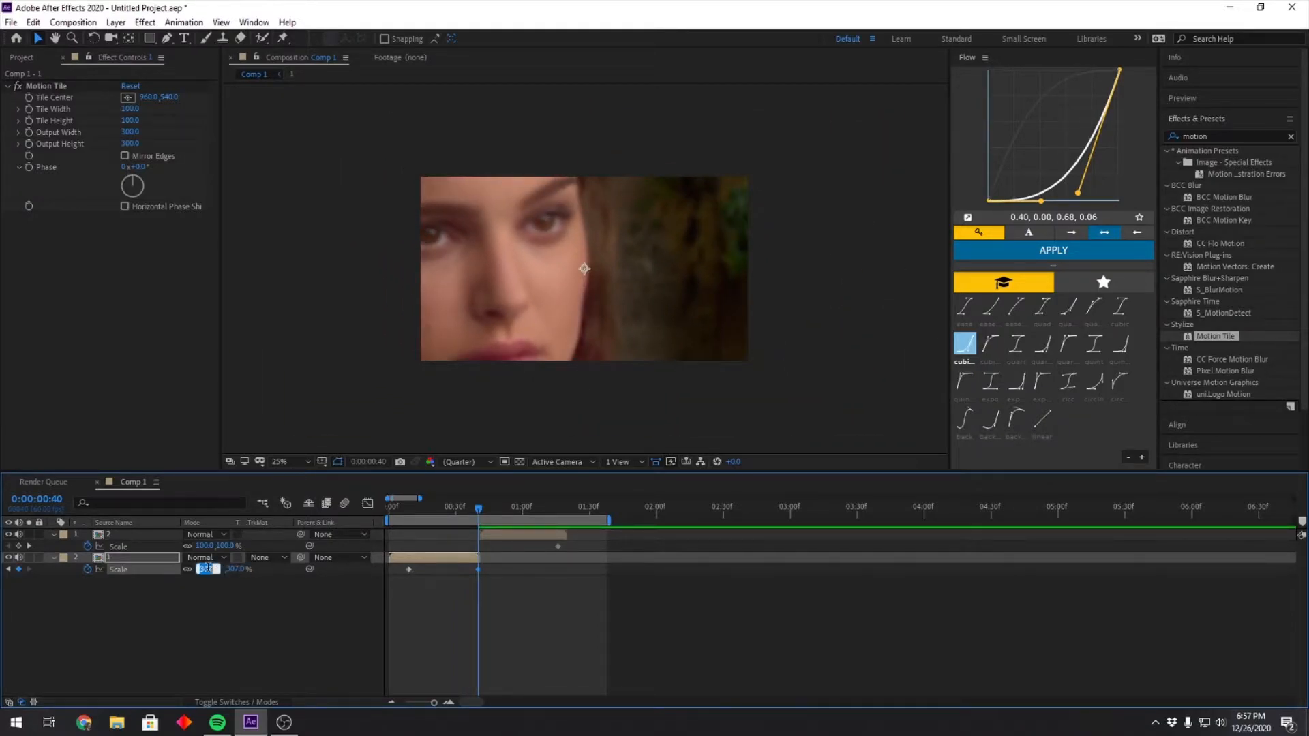
text(200)
key(Return)
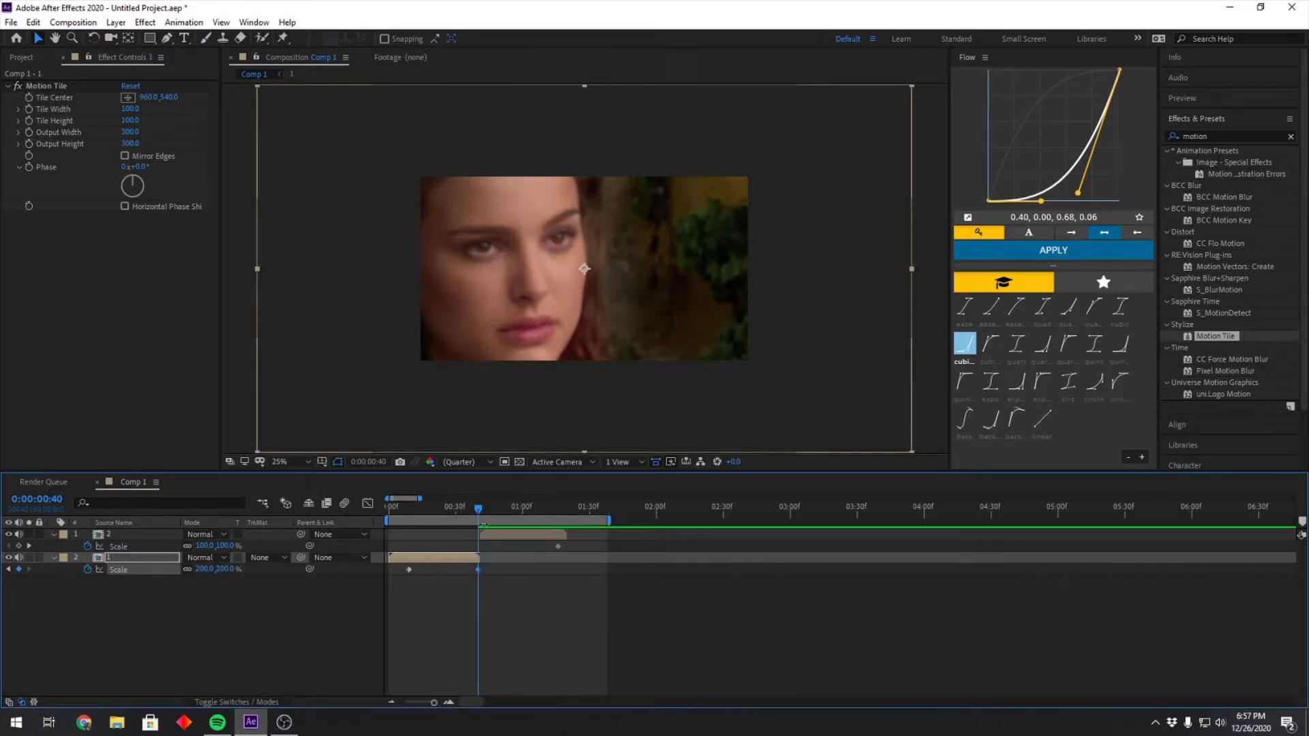
click(480, 510)
drag(477, 569, 480, 571)
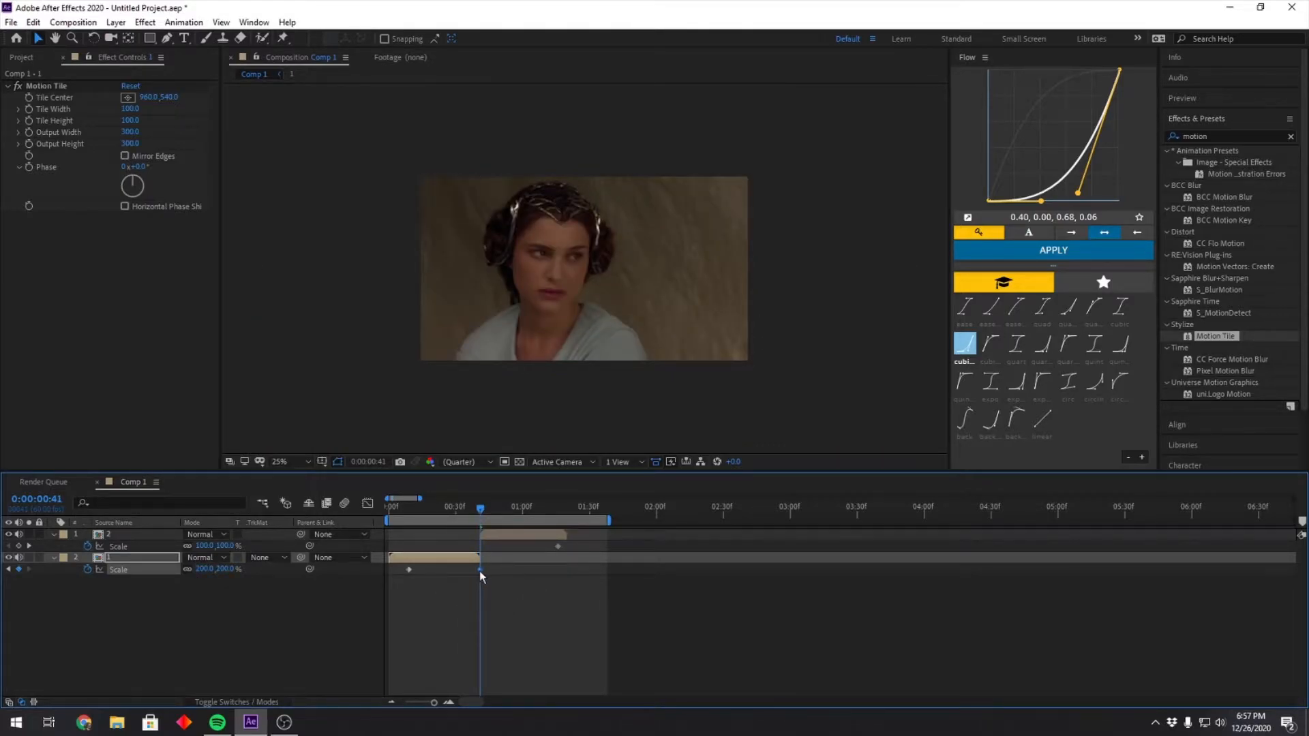
Set layer 2's scale to 200% at its first frame, at the cut.
click(503, 535)
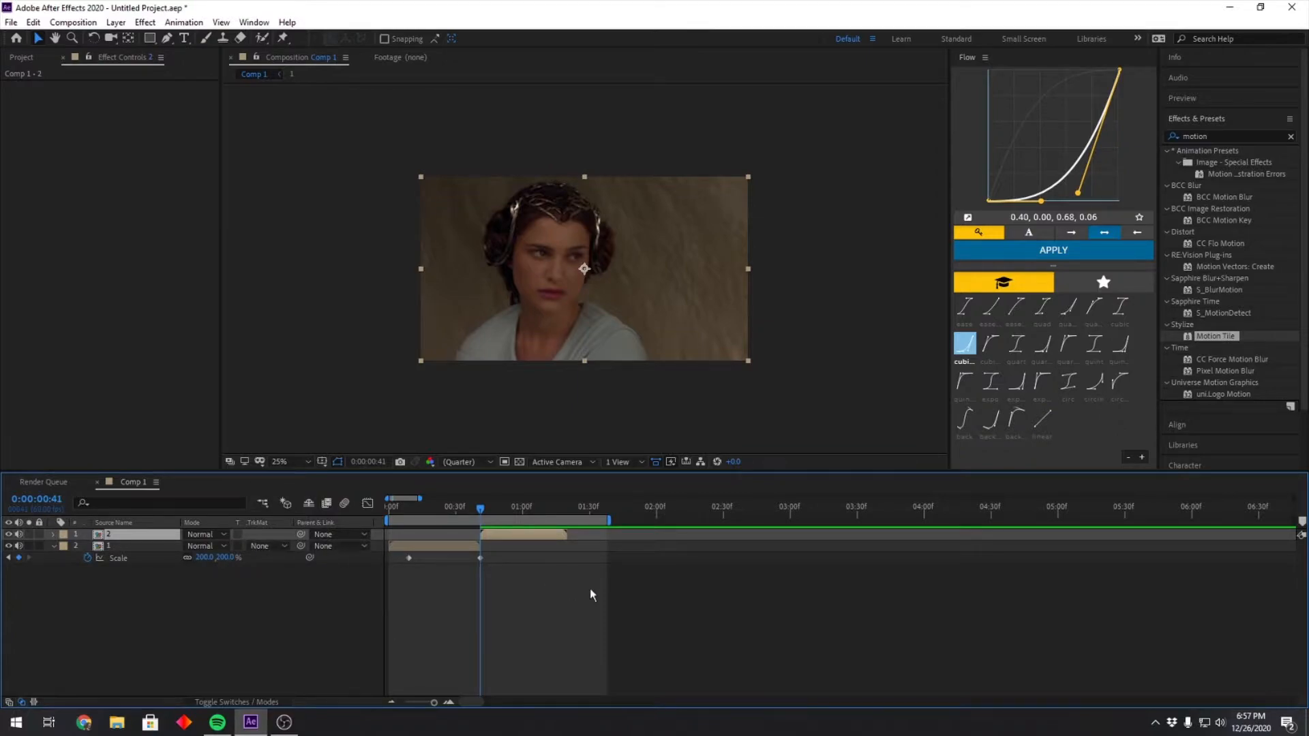
key(s)
click(205, 545)
text(200)
key(Return)
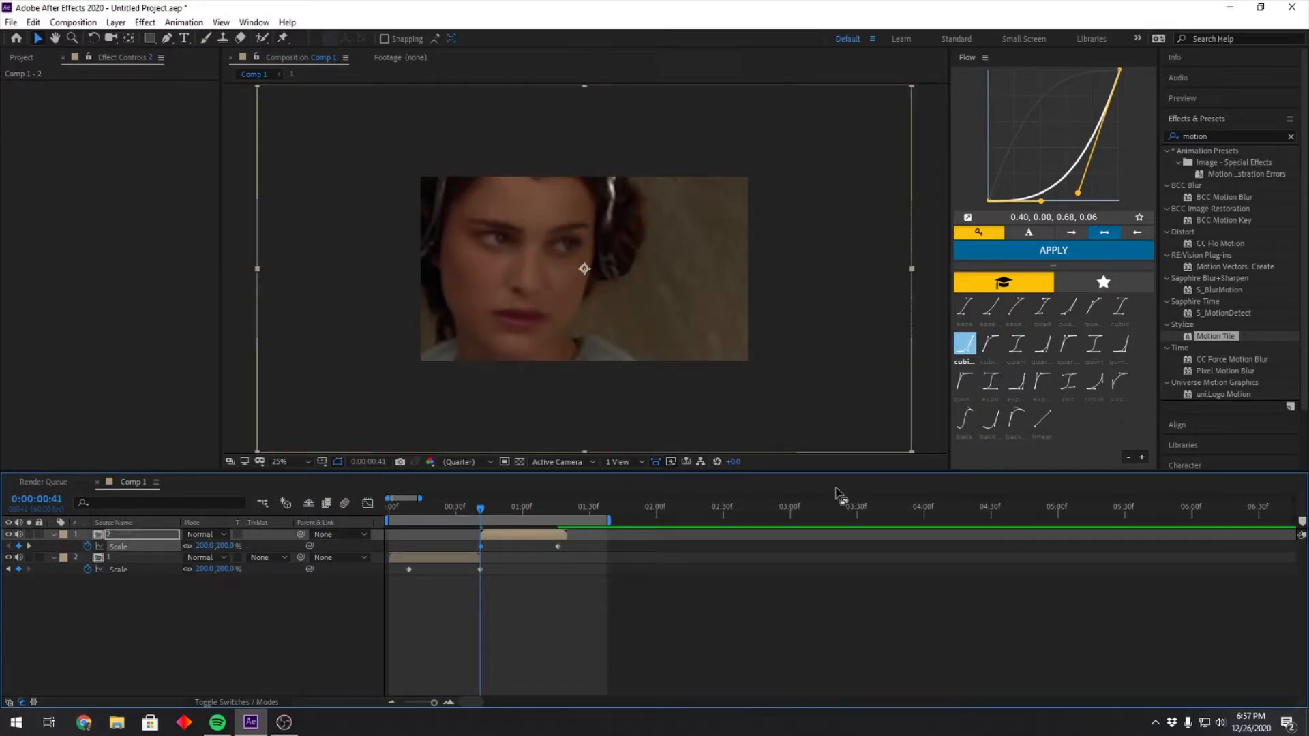
Apply Easy Ease to all scale keyframes on both layers and preview the zoom from frame 7.
drag(581, 547, 399, 580)
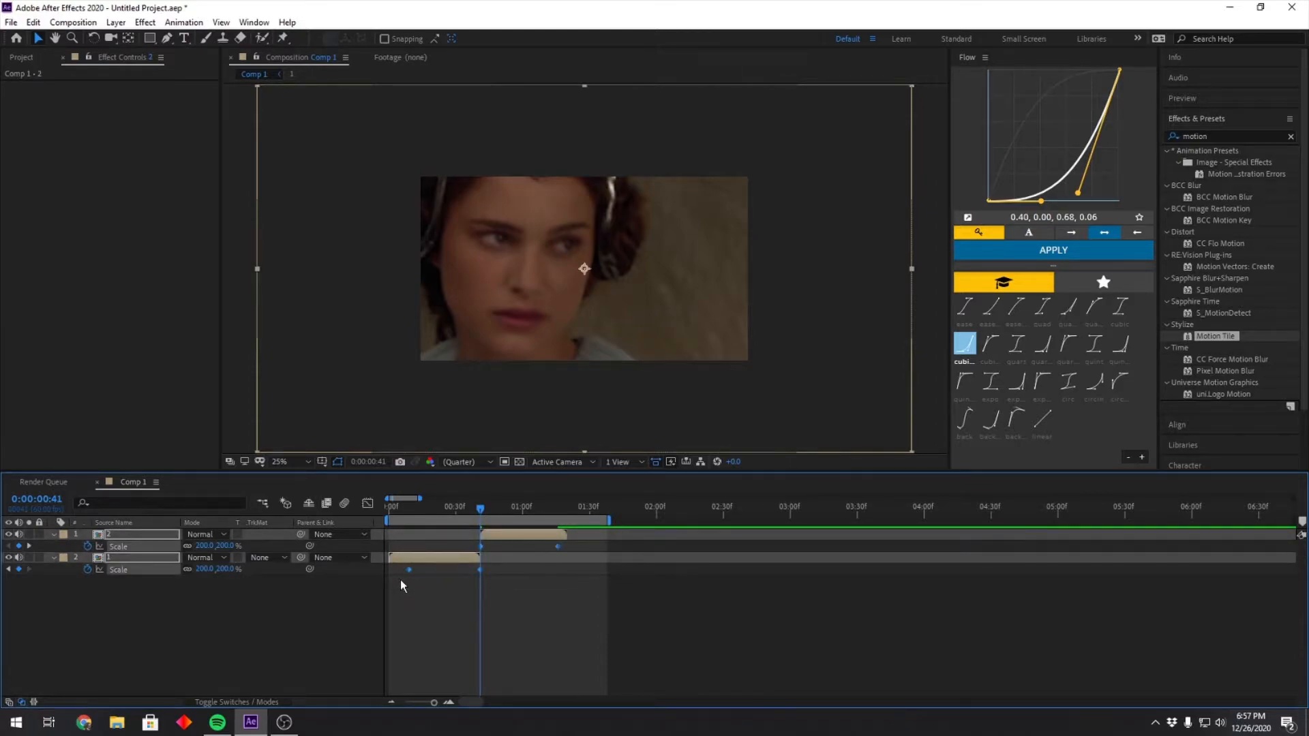
right_click(480, 546)
mouse_move(566, 546)
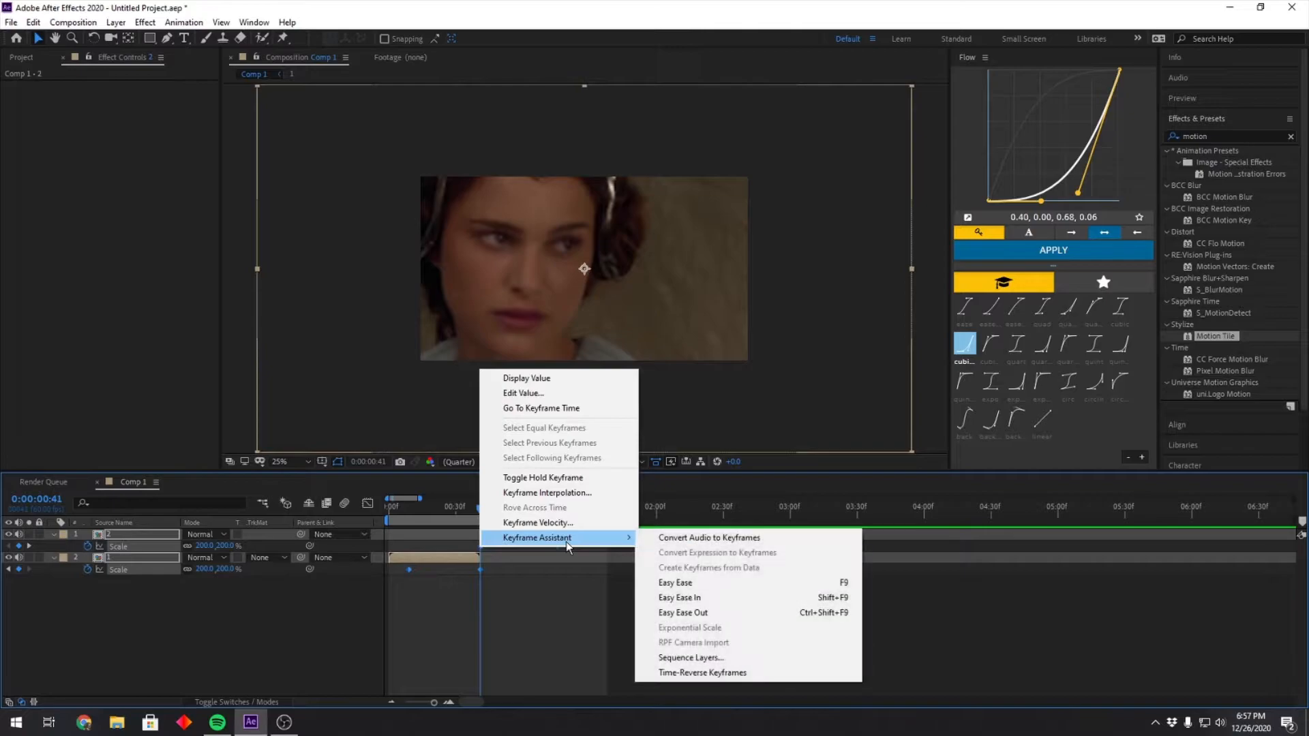
click(734, 585)
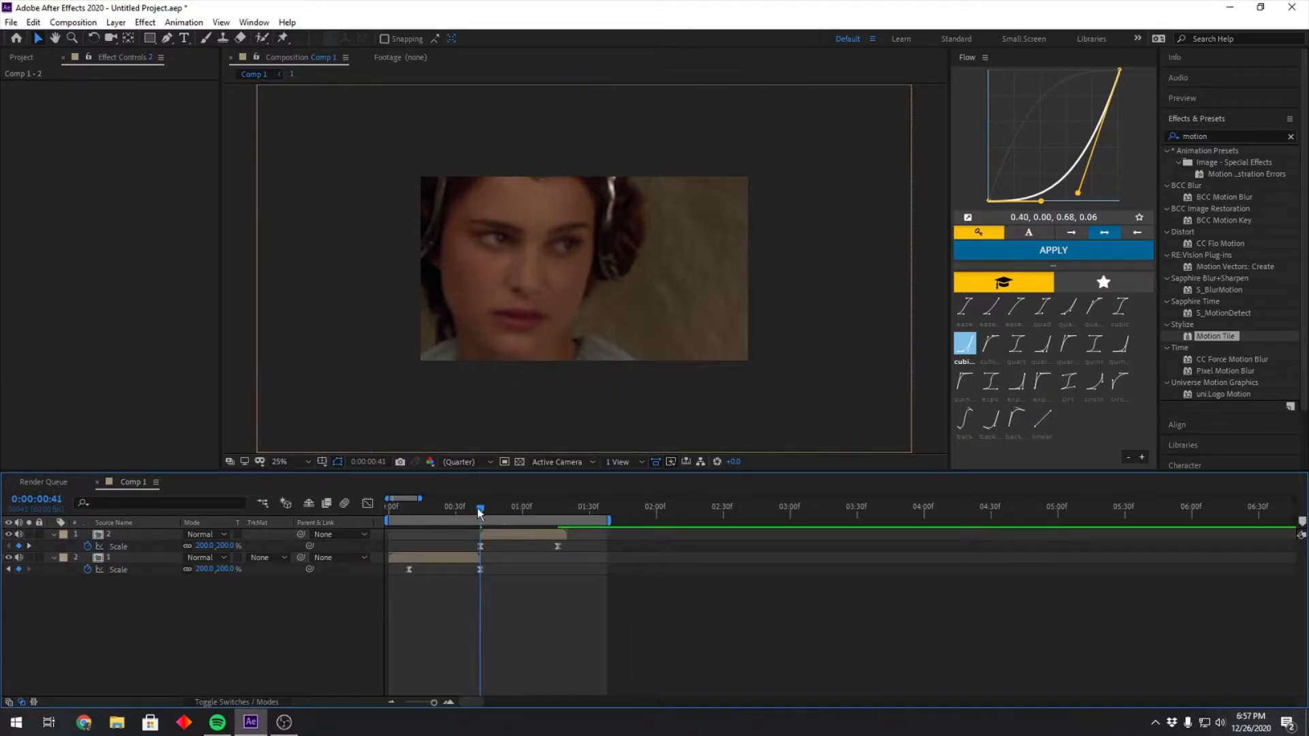
drag(480, 513, 405, 518)
key(space)
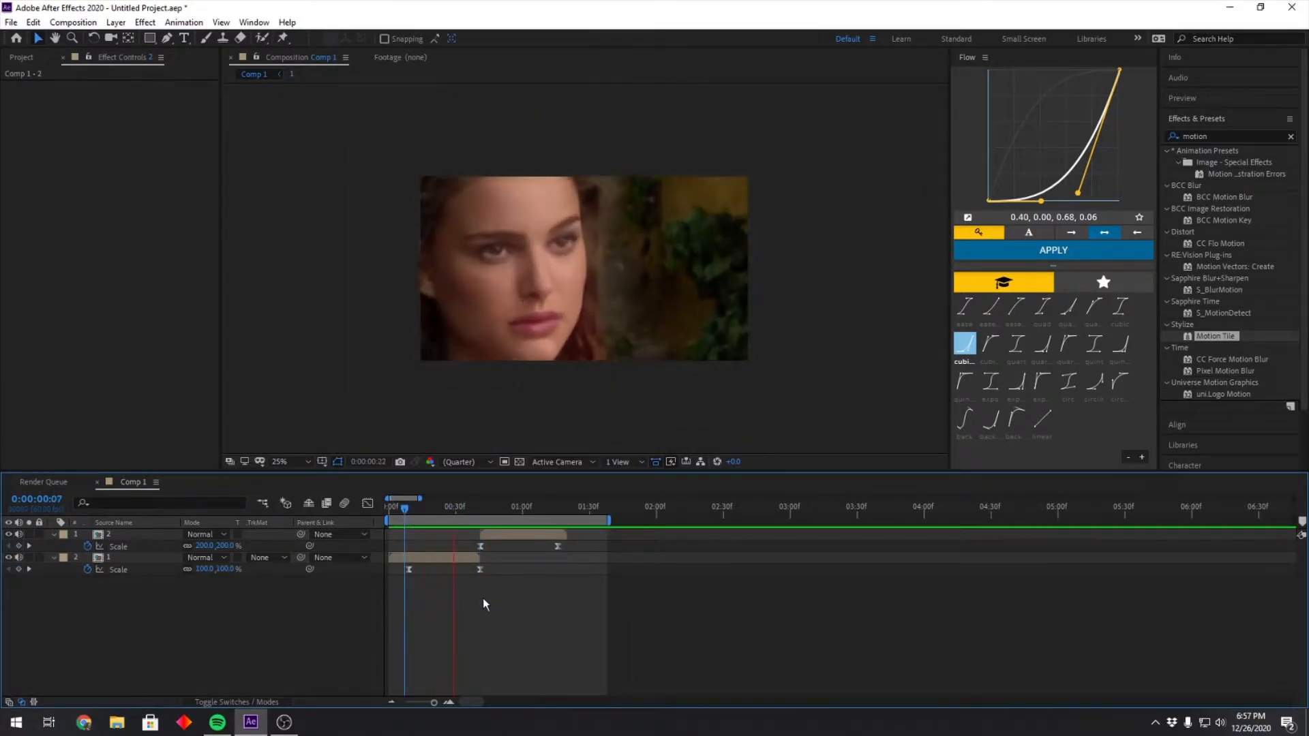
key(space)
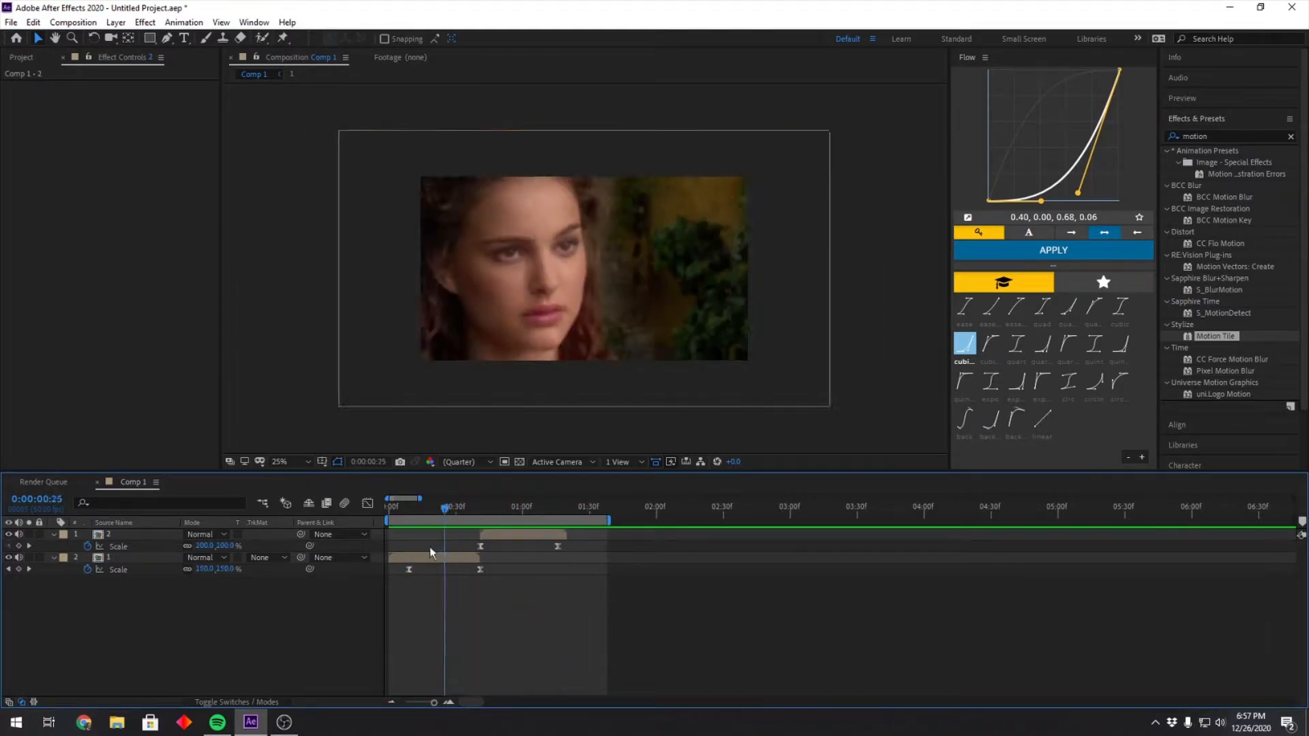
Reshape layer 1's scale curve to start slowly and rise steeply into the cut, and preview the motion.
click(409, 569)
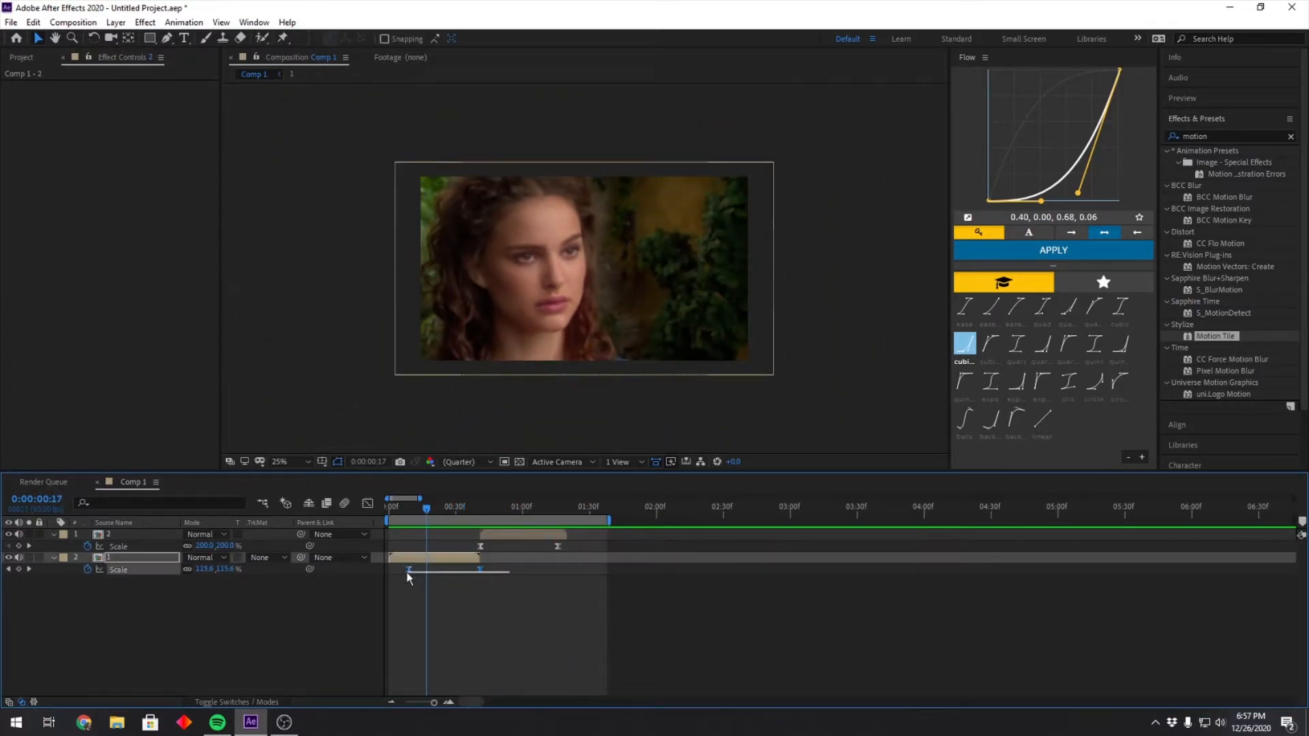
click(367, 503)
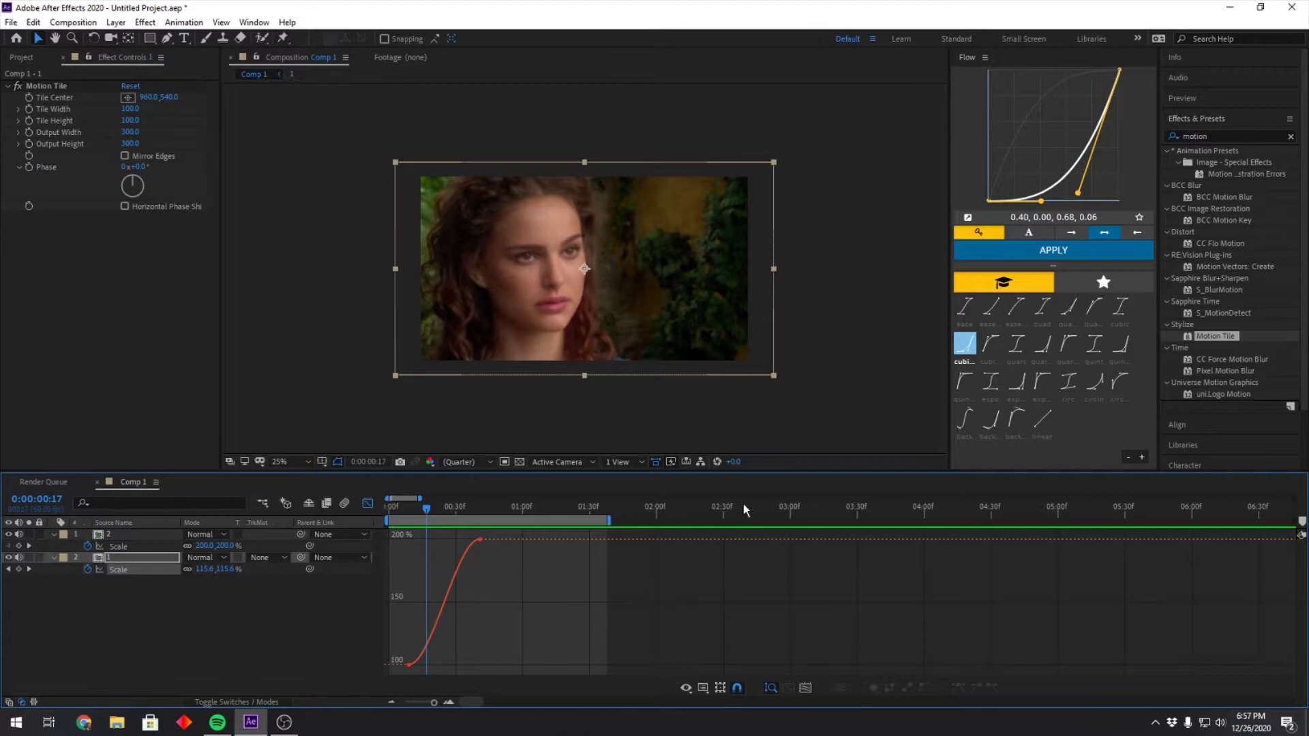
click(455, 575)
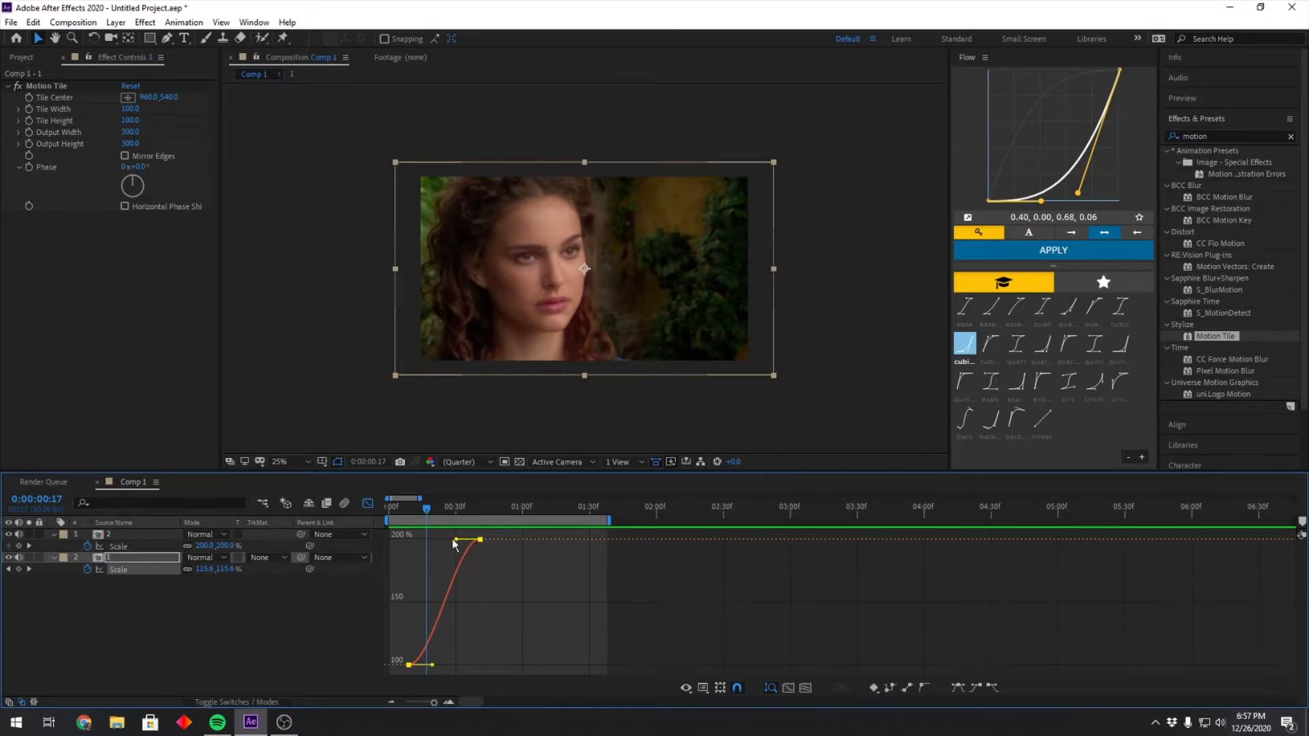
drag(455, 540, 448, 653)
key(space)
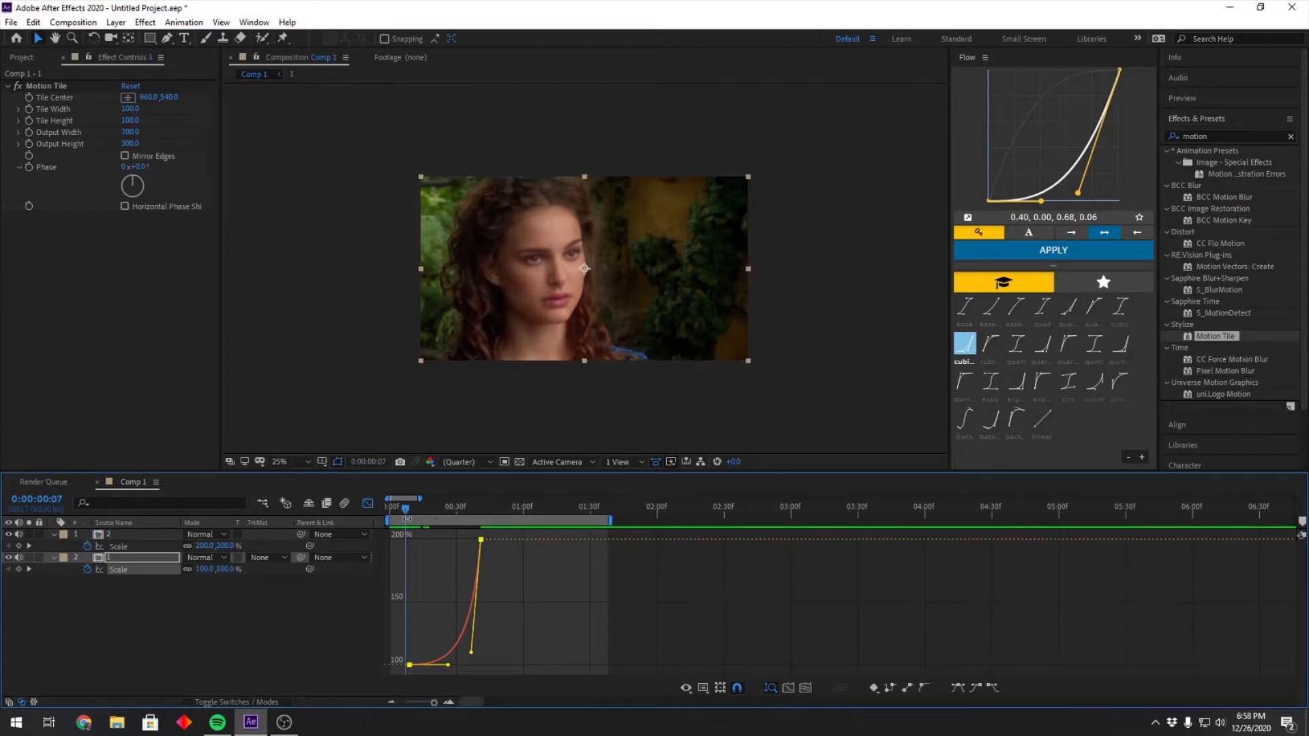
click(368, 503)
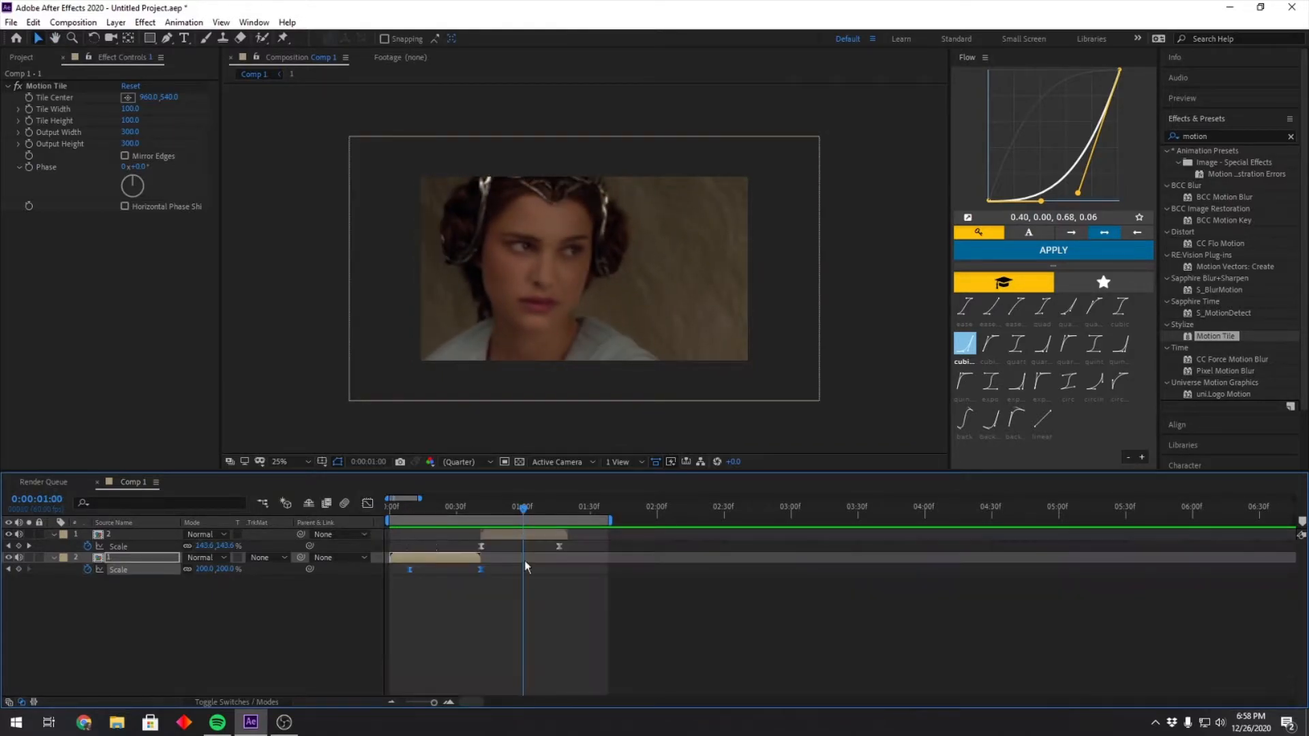
Reshape layer 2's scale curve to drop steeply after the cut and settle gently at 100%, and preview the transition.
click(499, 547)
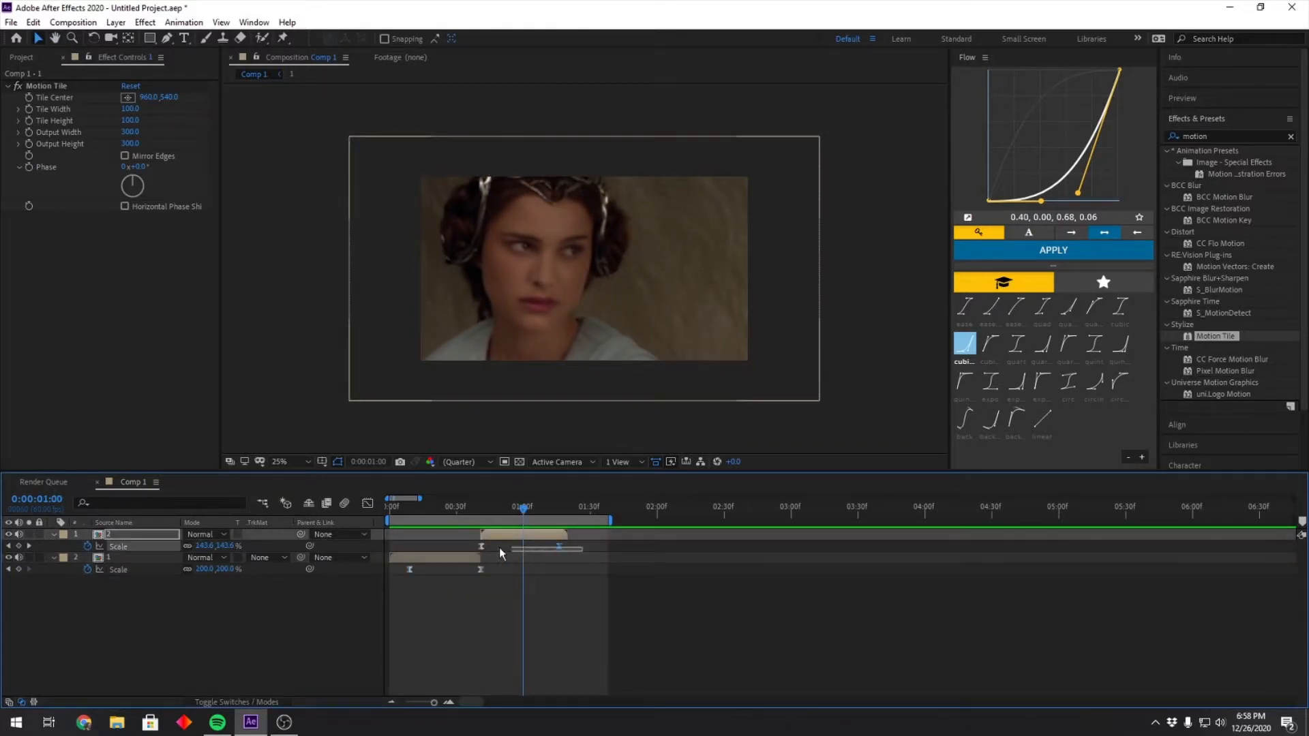
click(368, 503)
drag(507, 539, 490, 650)
drag(523, 512, 390, 512)
key(space)
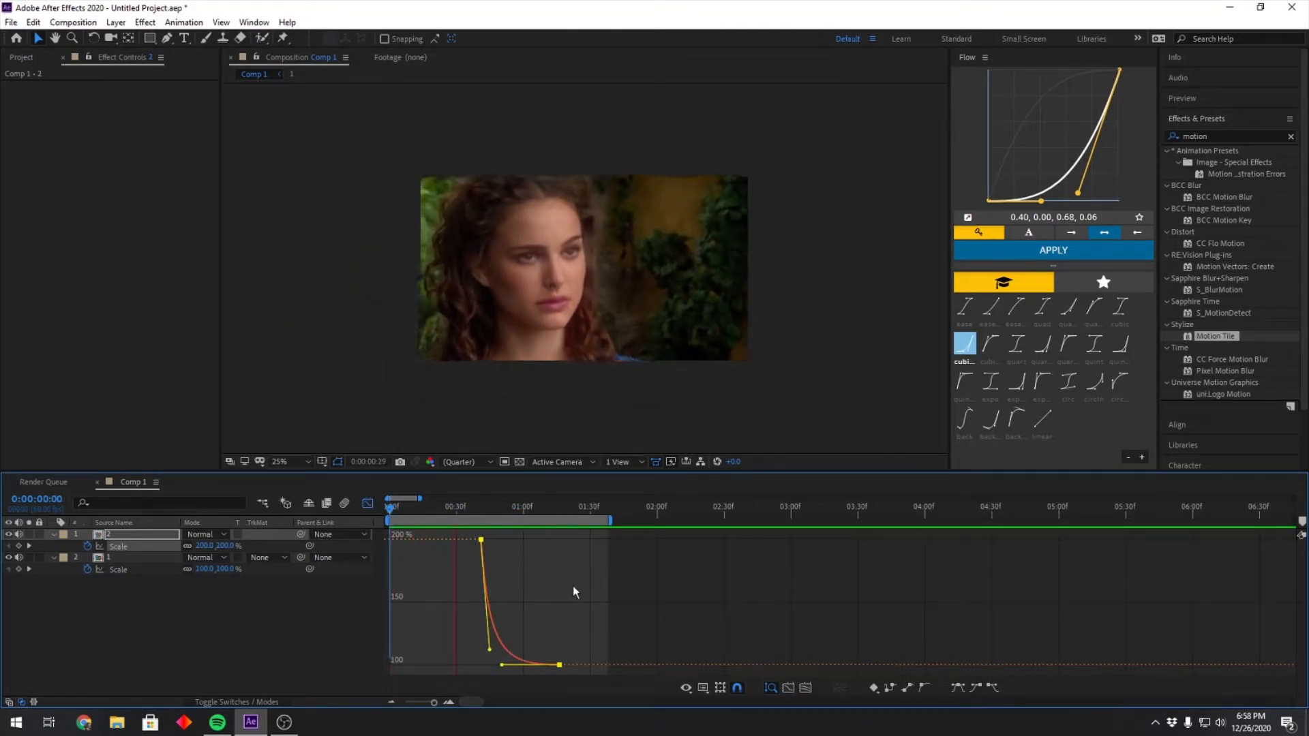
click(368, 503)
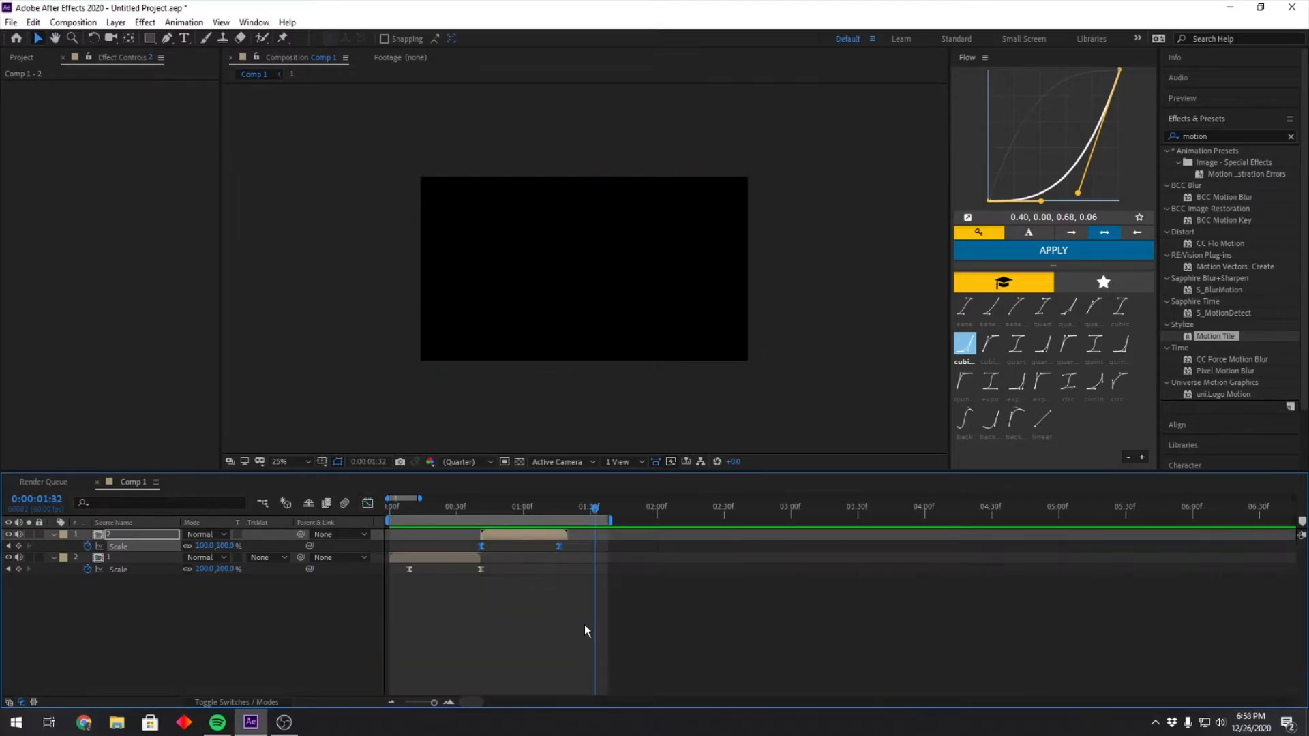
Move layer 1's final scale keyframe from the cut to frame 40.
mouse_move(434, 712)
mouse_down()
mouse_move(409, 712)
mouse_move(434, 714)
mouse_up()
drag(443, 507, 417, 531)
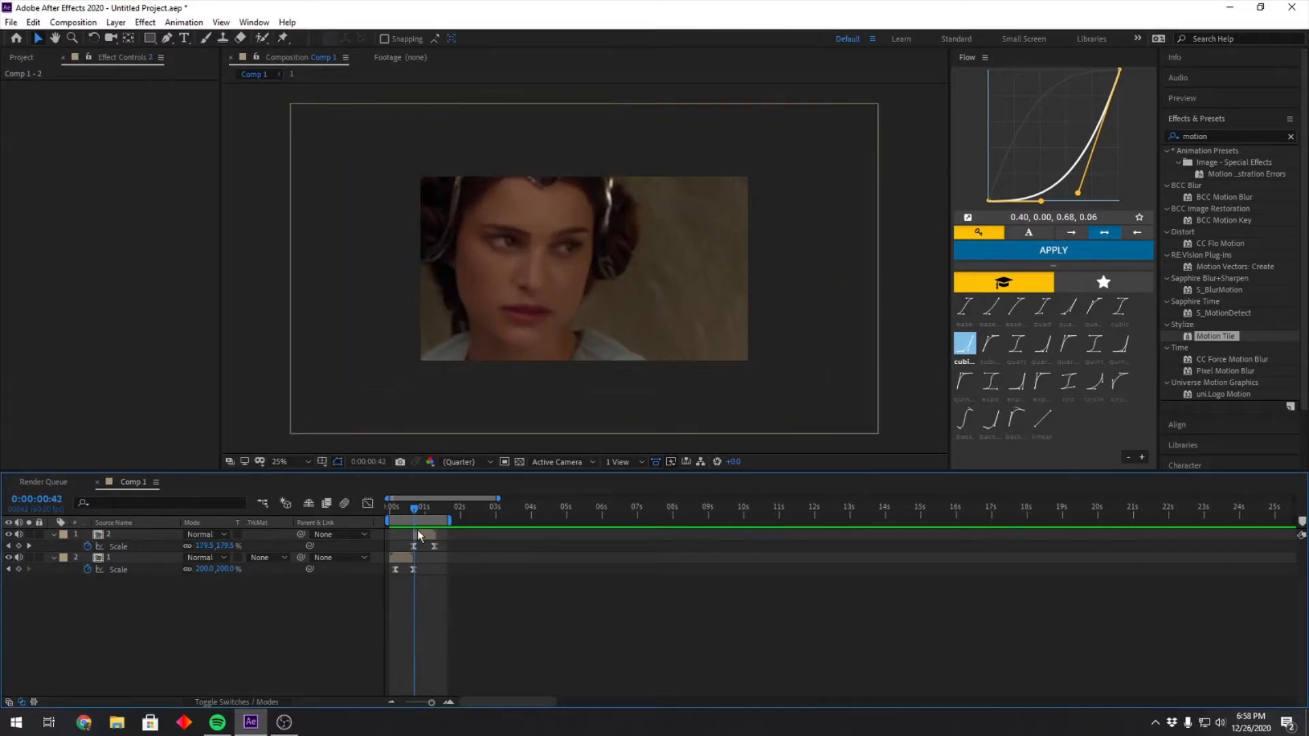
key(equal)
key(equal)
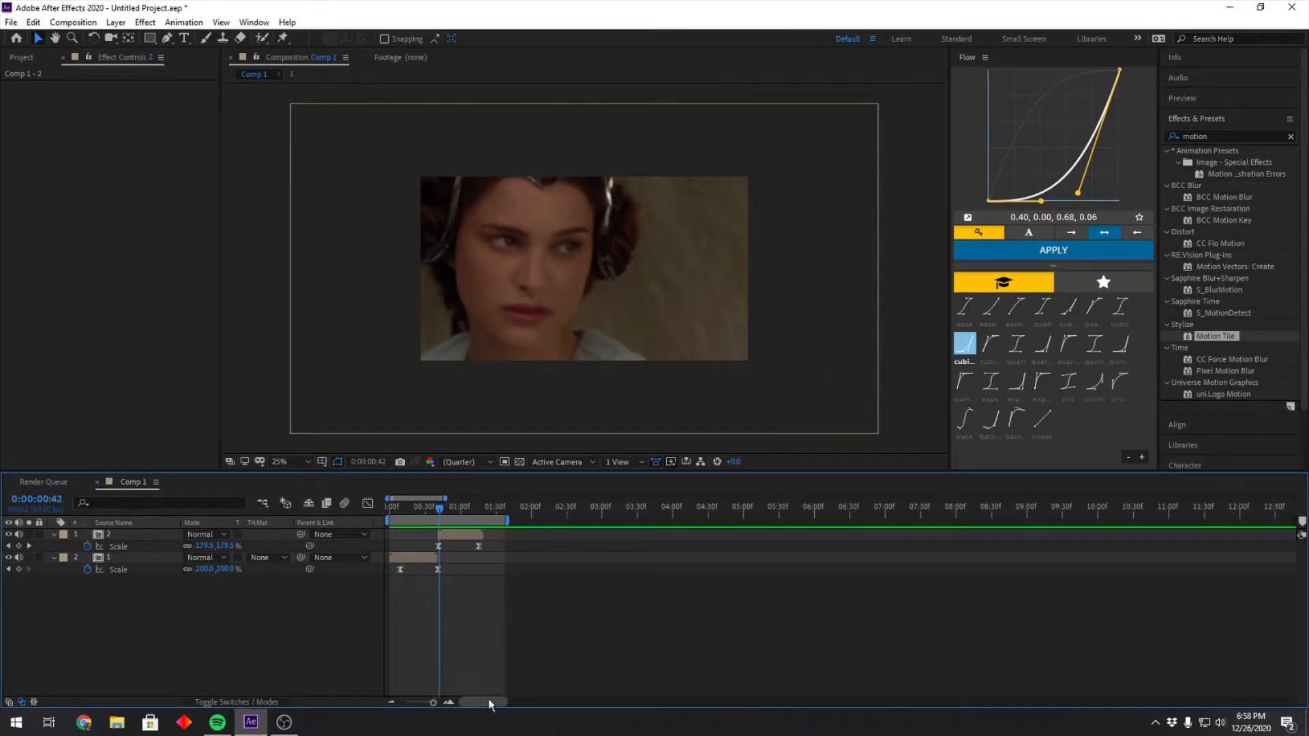
click(448, 702)
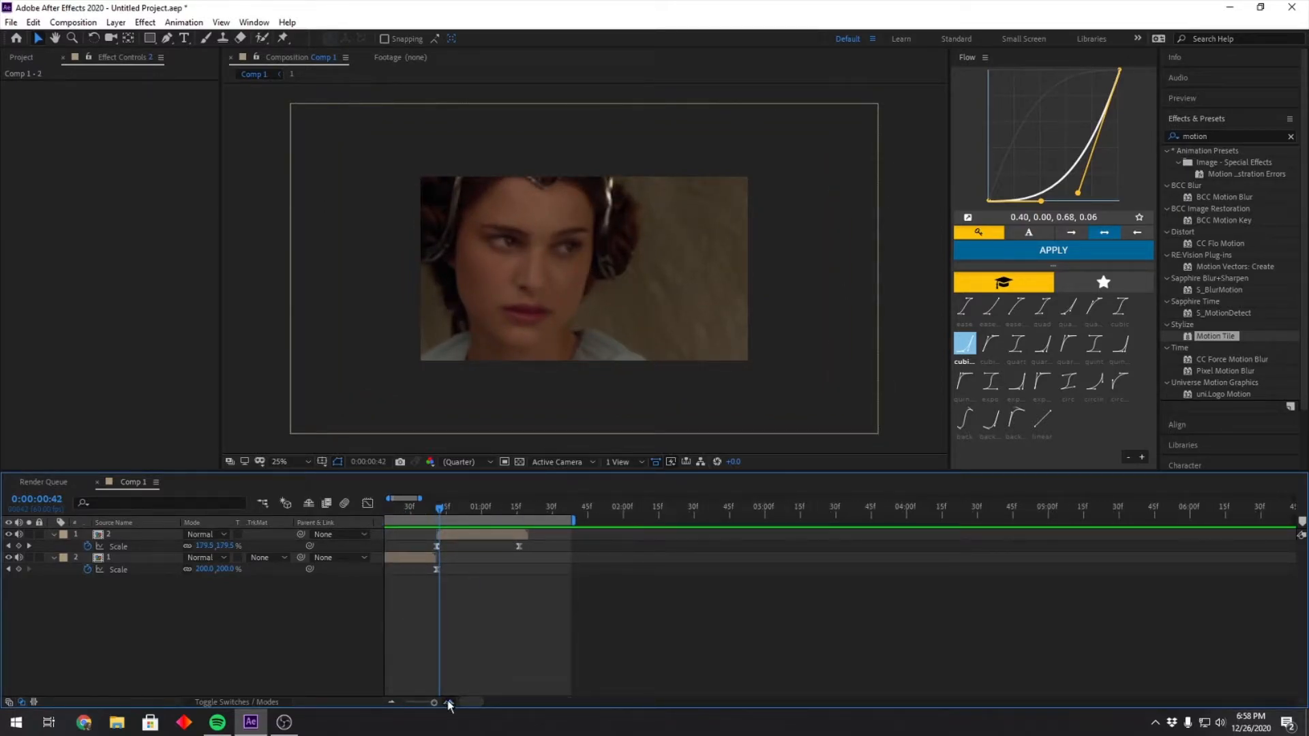
click(448, 703)
drag(443, 511, 437, 514)
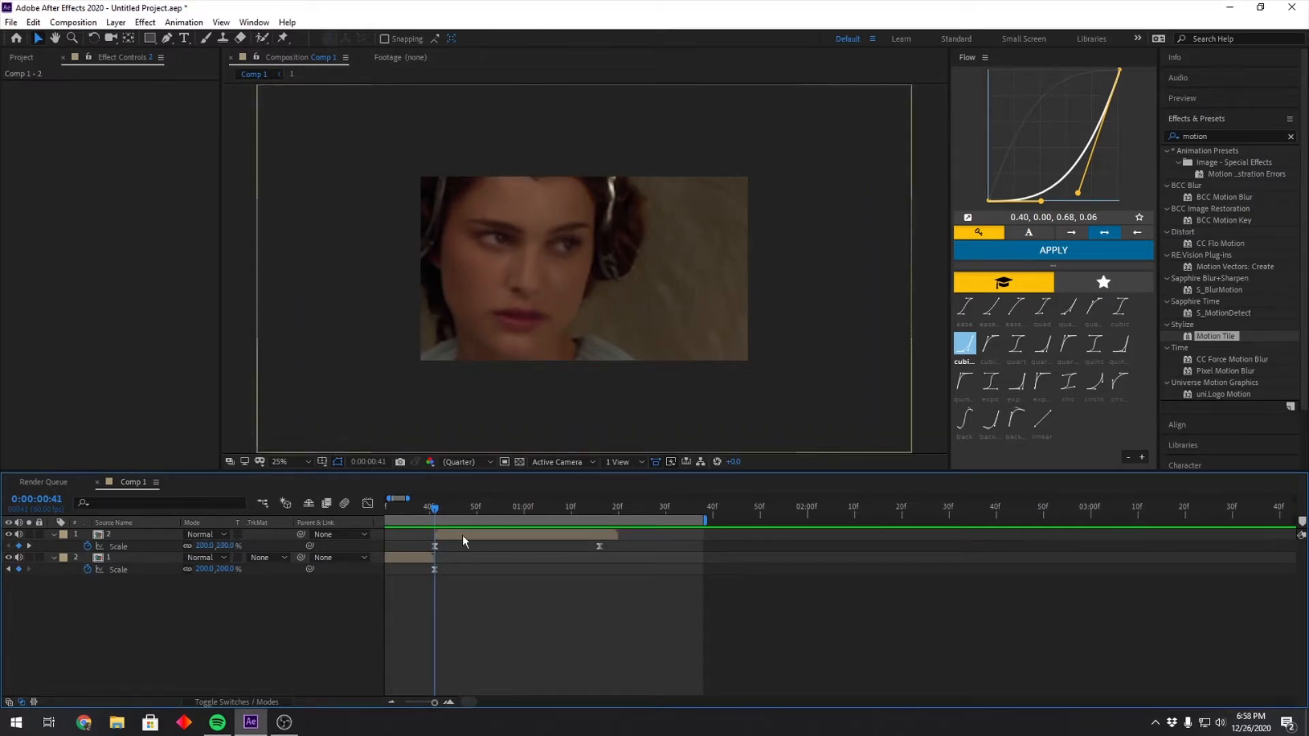
click(463, 534)
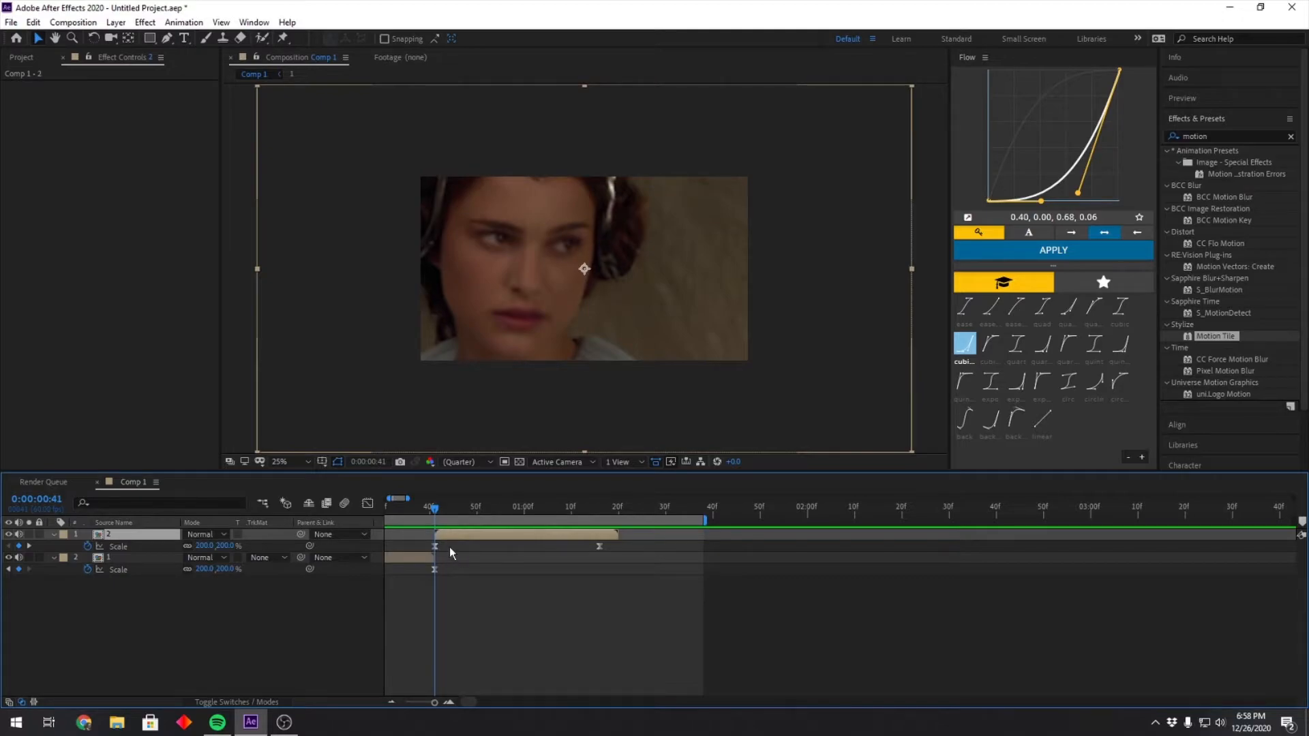
drag(459, 536, 427, 511)
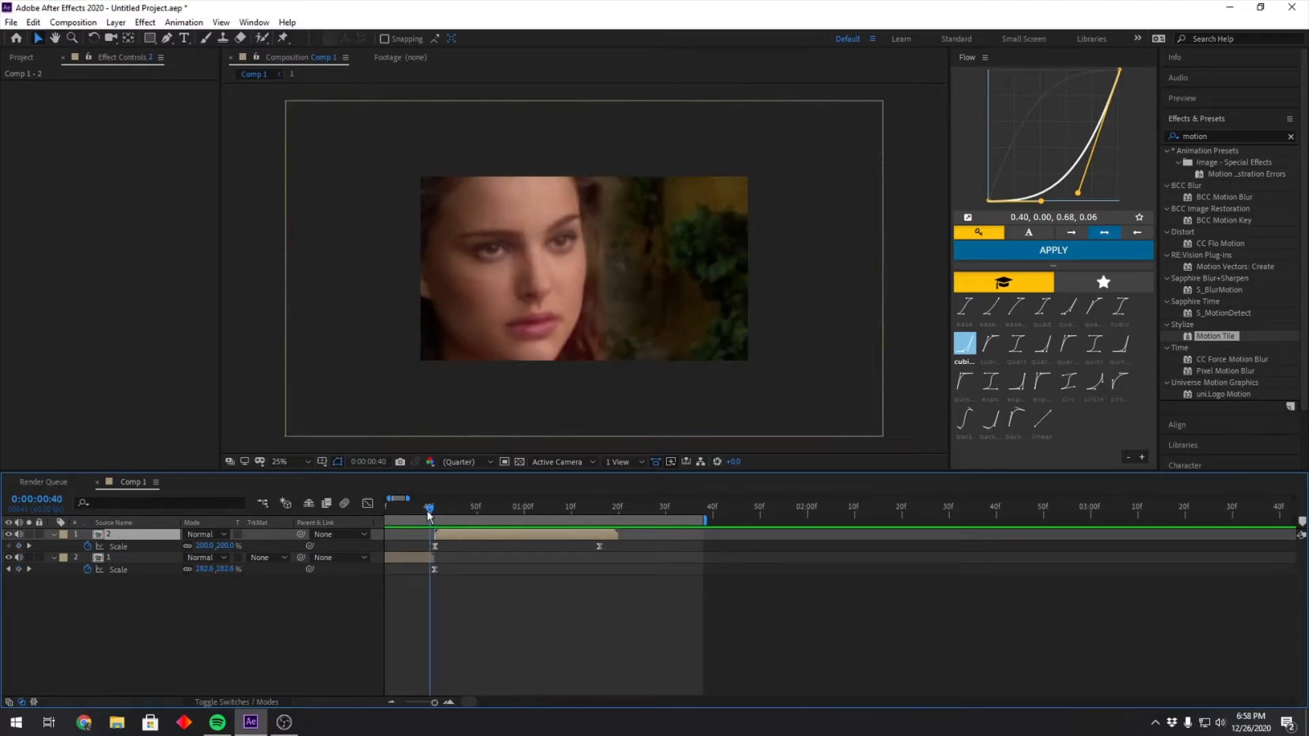
drag(435, 570, 430, 570)
Turn on Mirror Edges in layer 1's Motion Tile and set the scale keyframe at frame 40 to 50%.
drag(205, 571, 161, 499)
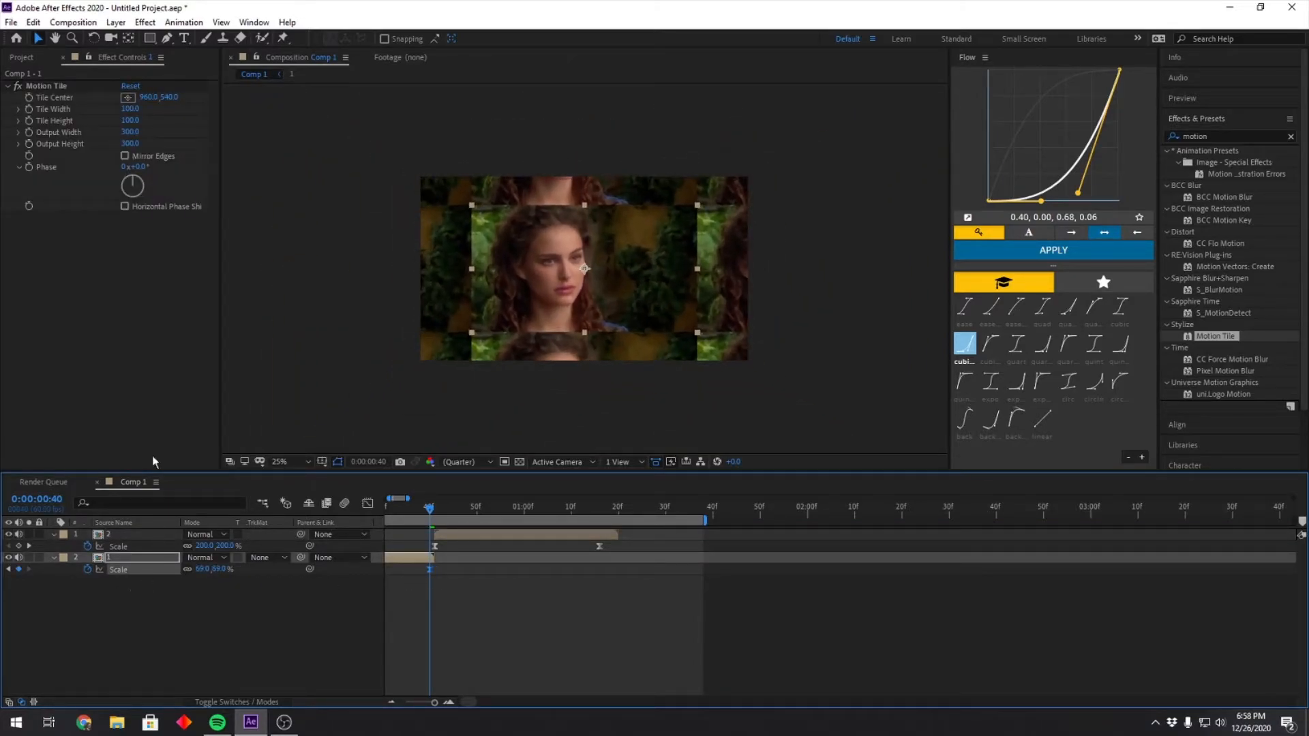
click(125, 156)
click(204, 569)
text(50)
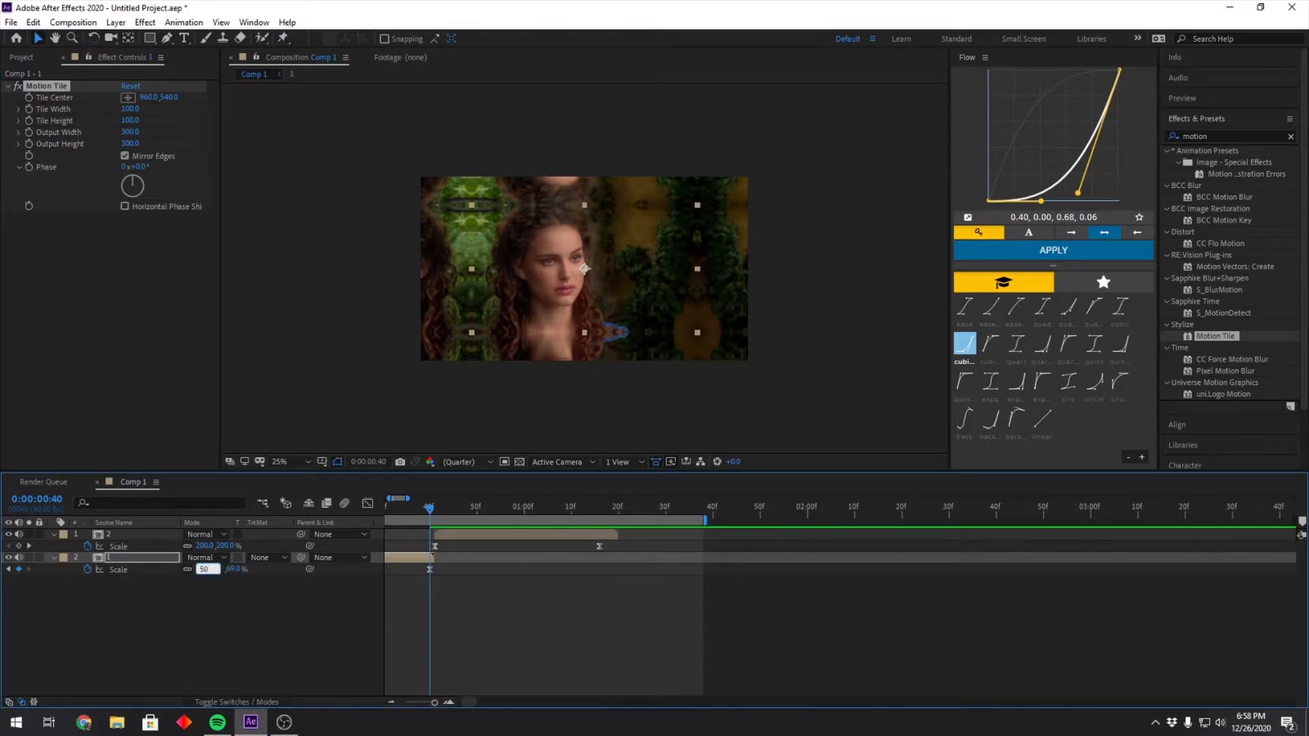
key(Return)
Move layer 1's 50% scale keyframe to the cut at frame 41 and curve its graph to fall steeply into the cut.
scroll(457, 701, left, 3)
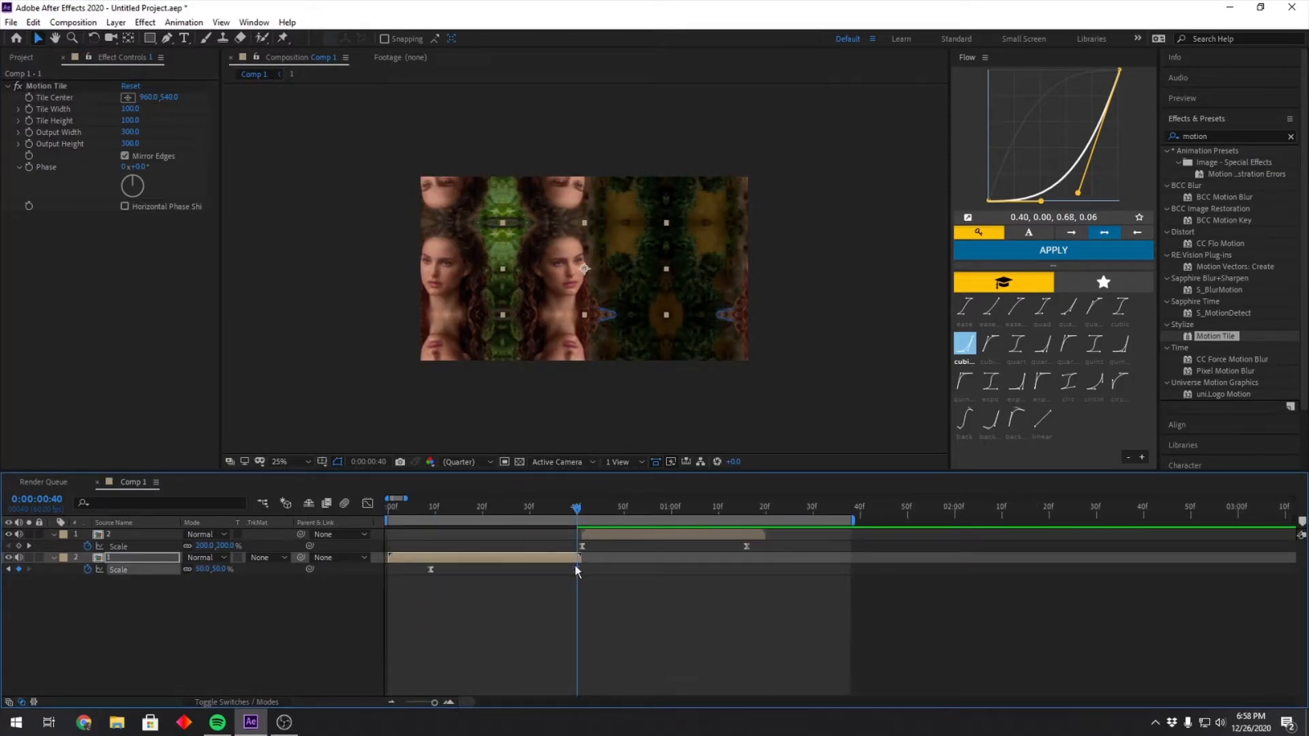
drag(578, 569, 582, 570)
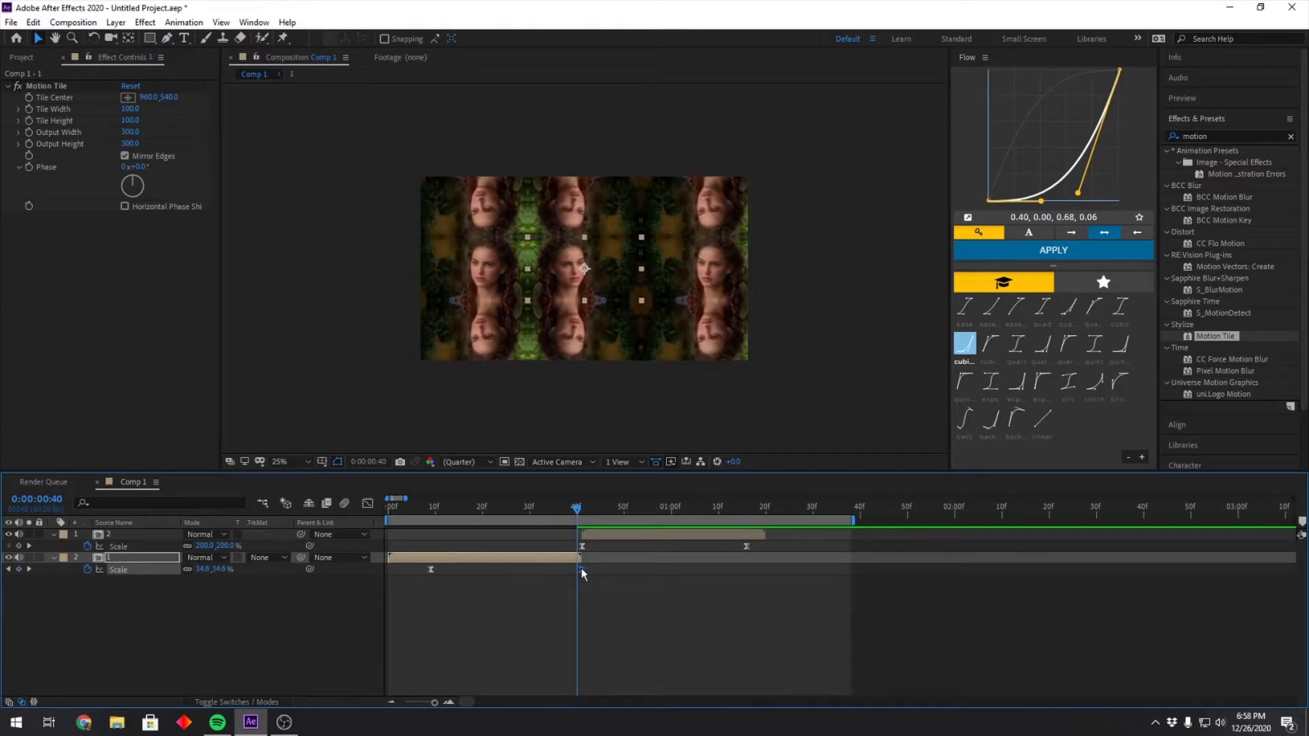
click(368, 503)
drag(560, 666, 420, 550)
key(space)
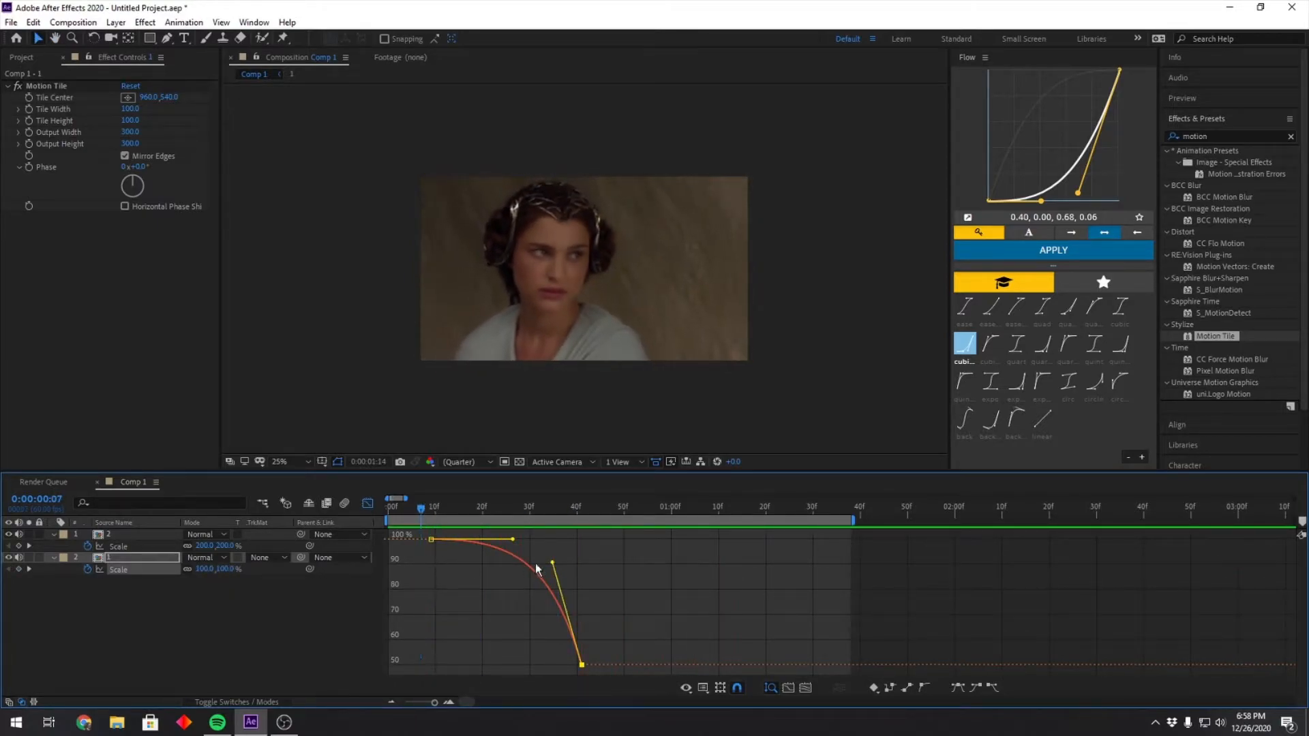
click(366, 503)
click(698, 607)
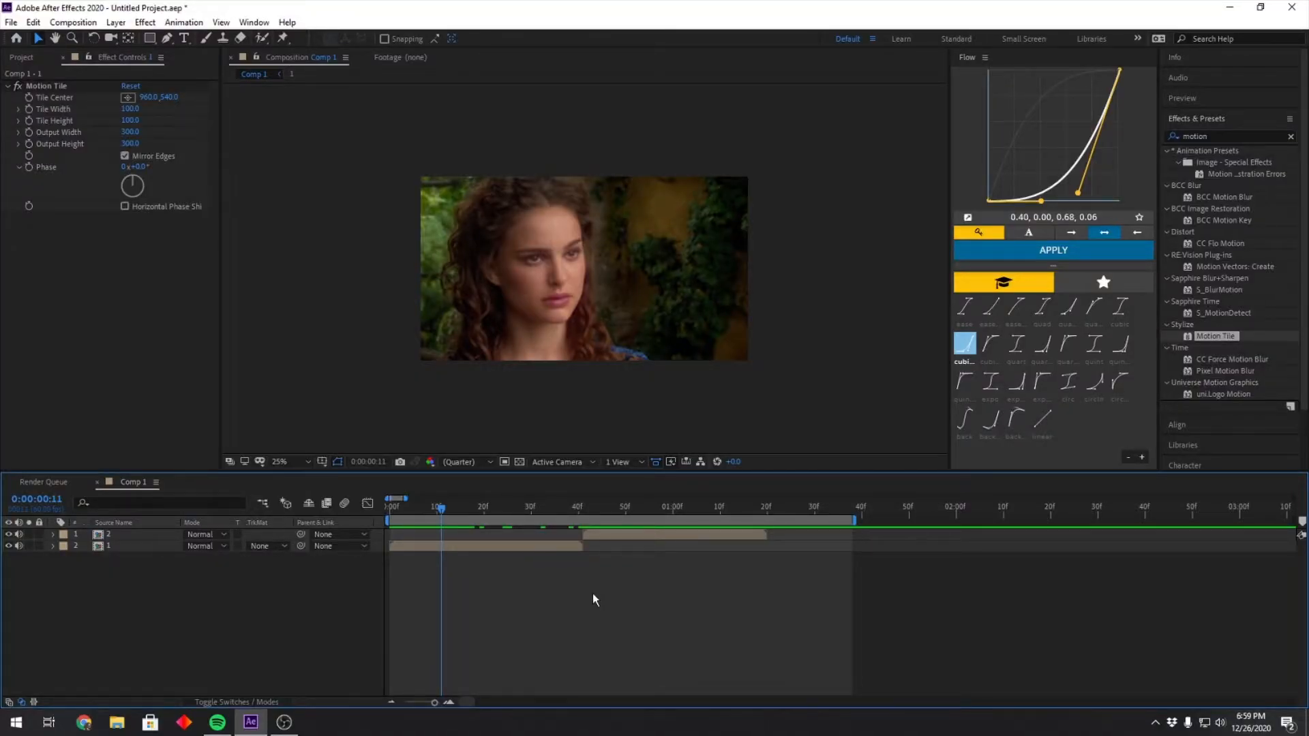
Reveal the Position property of both layers and search the effects for "tra".
key(p)
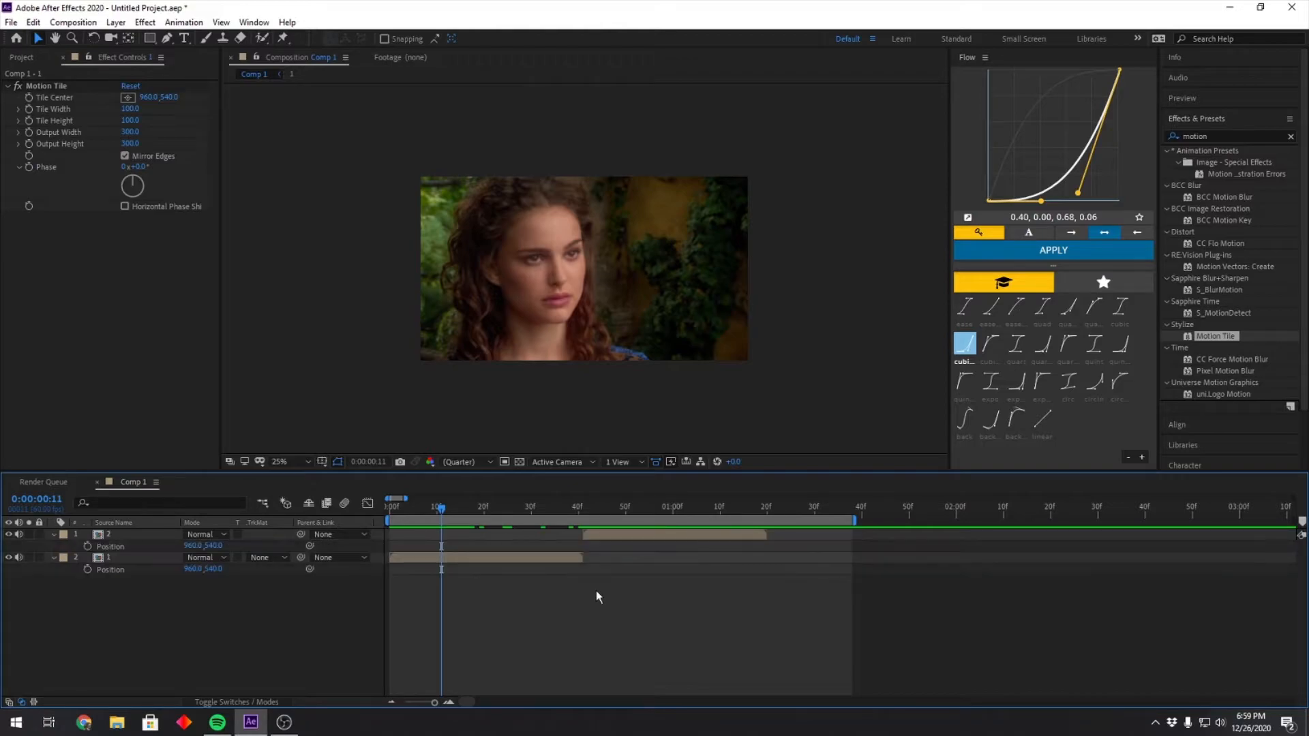
double_click(1247, 139)
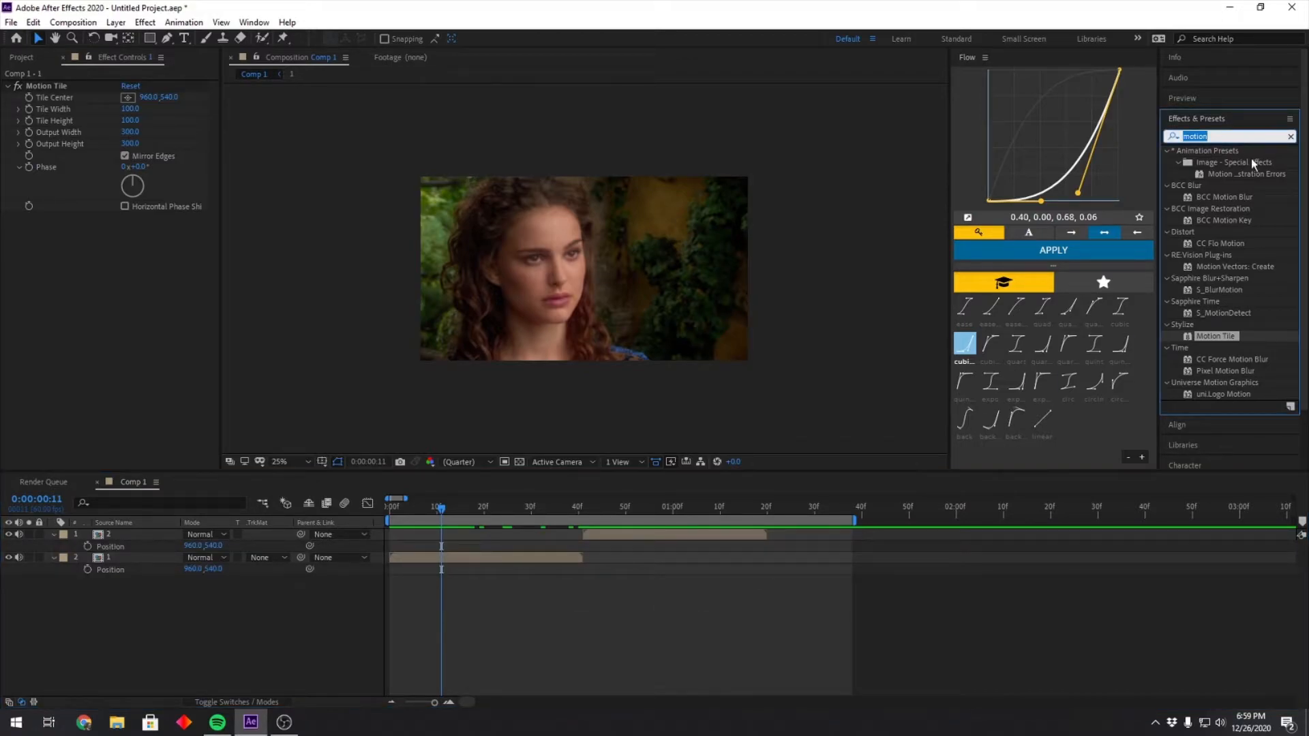
text(tra)
click(1198, 539)
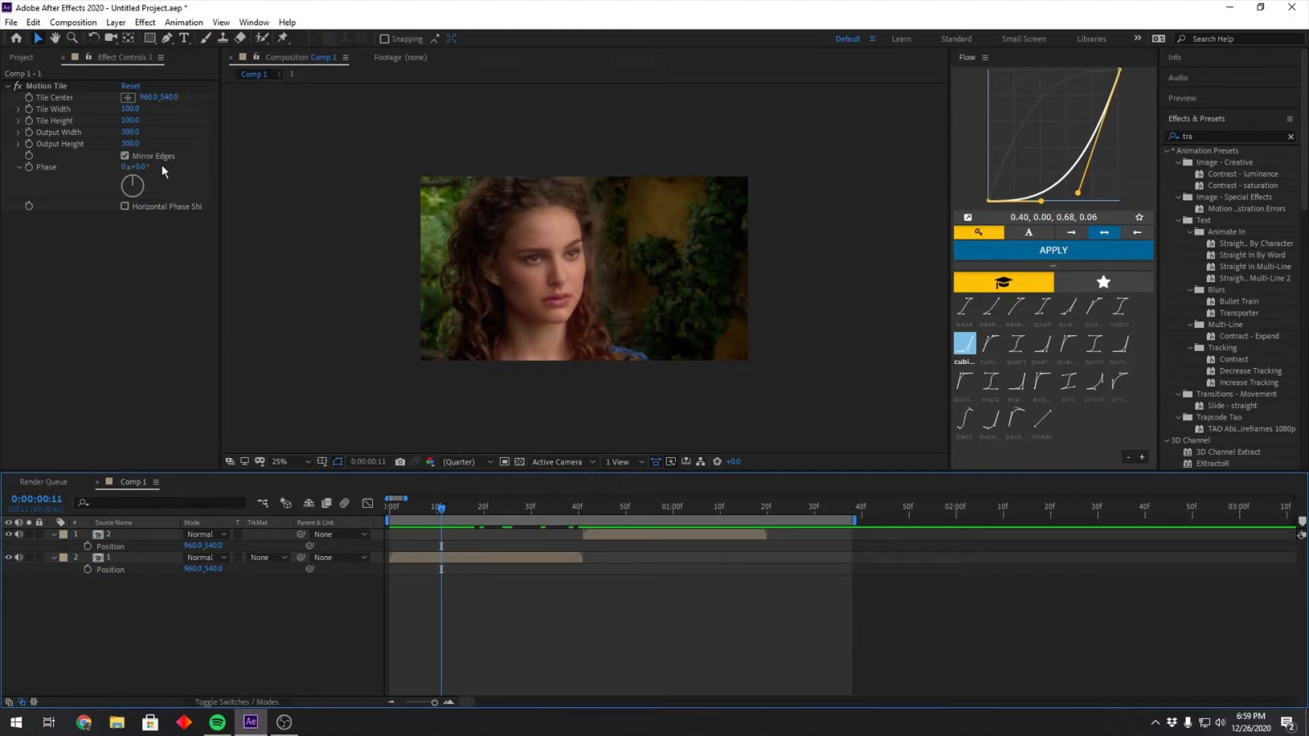
Separate the dimensions of layer 1's Position into X and Y.
click(117, 571)
right_click(117, 570)
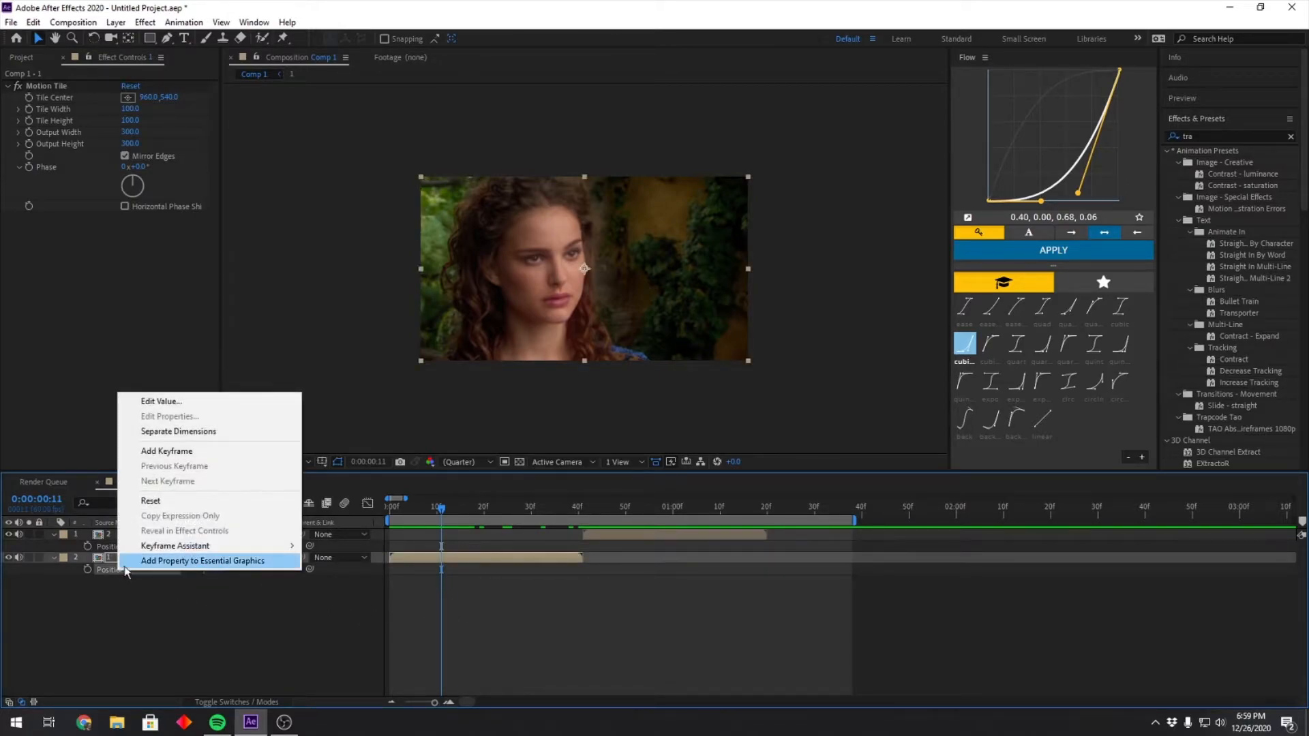
click(122, 591)
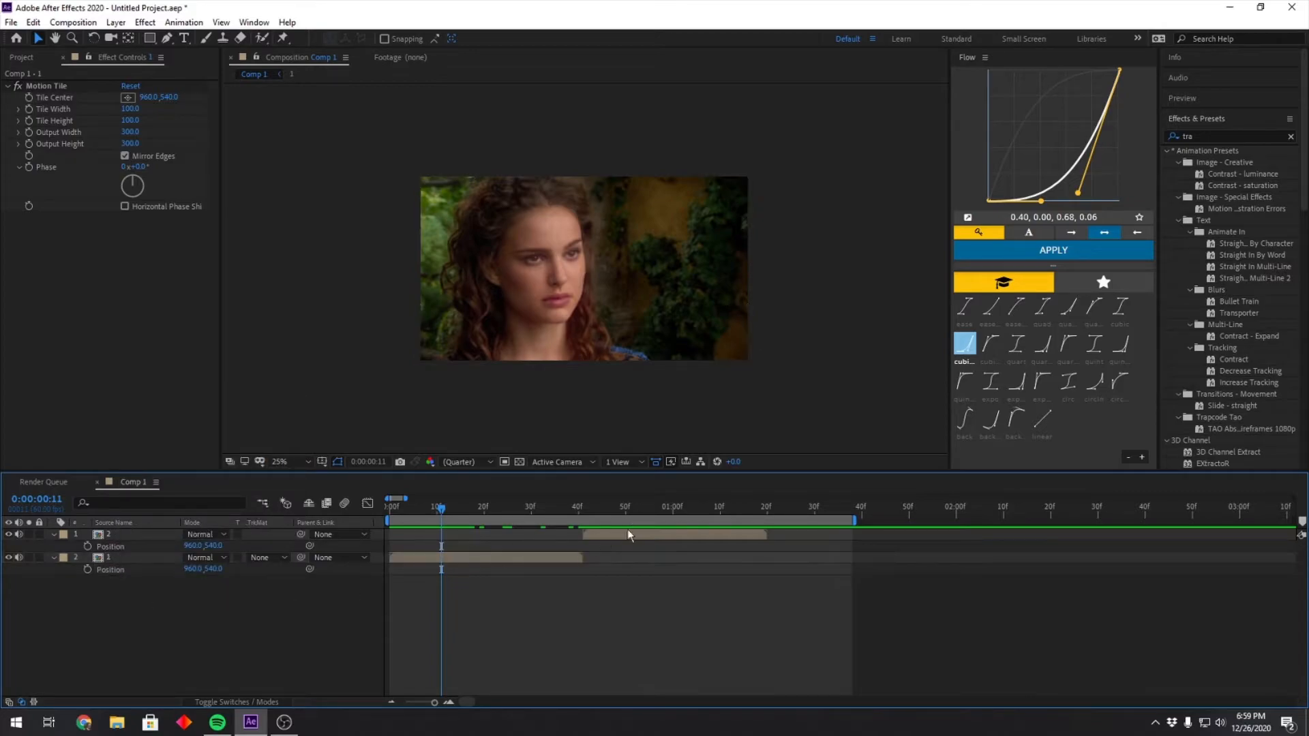
click(120, 564)
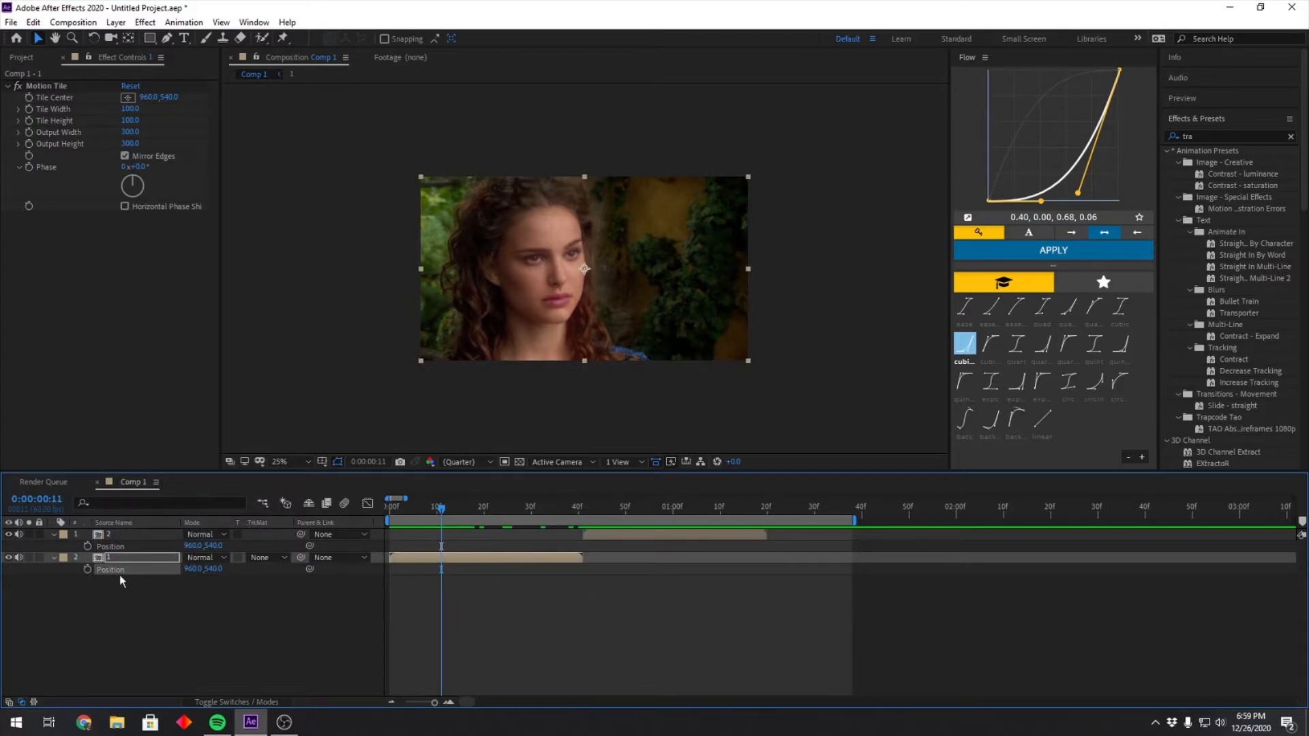
right_click(113, 571)
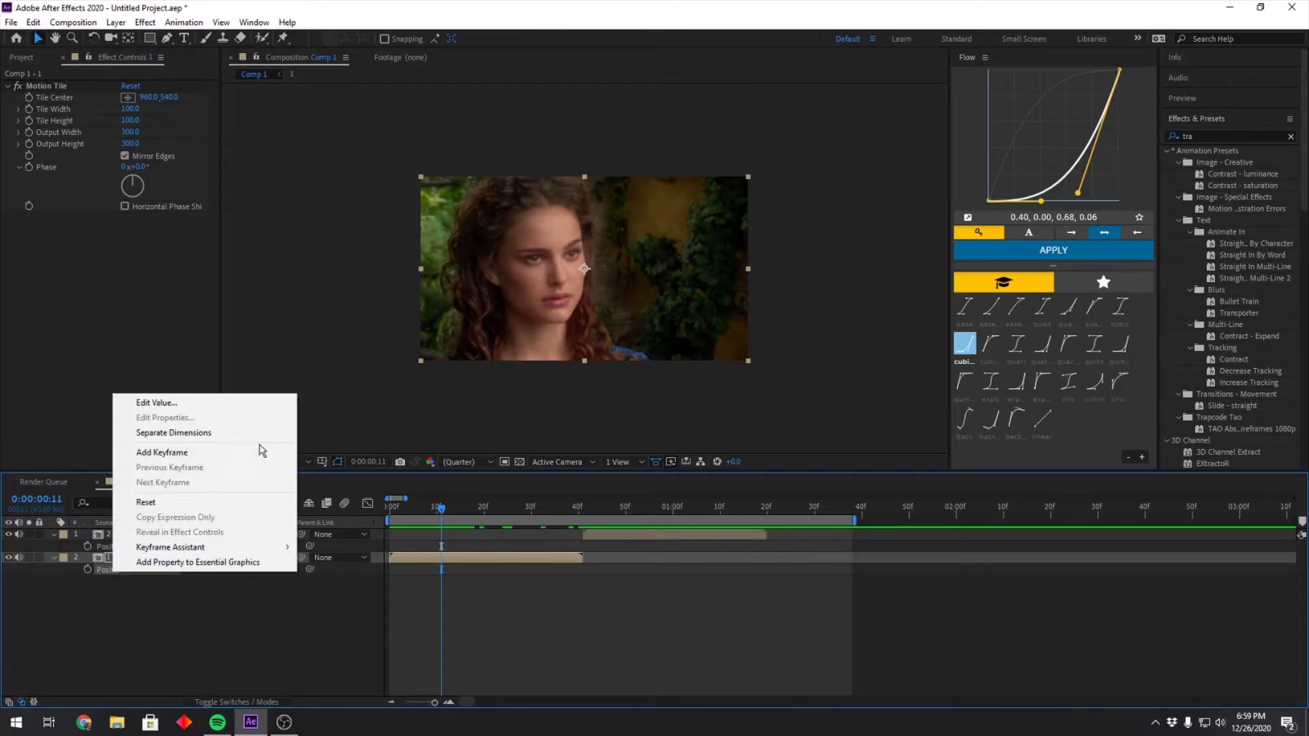
click(231, 432)
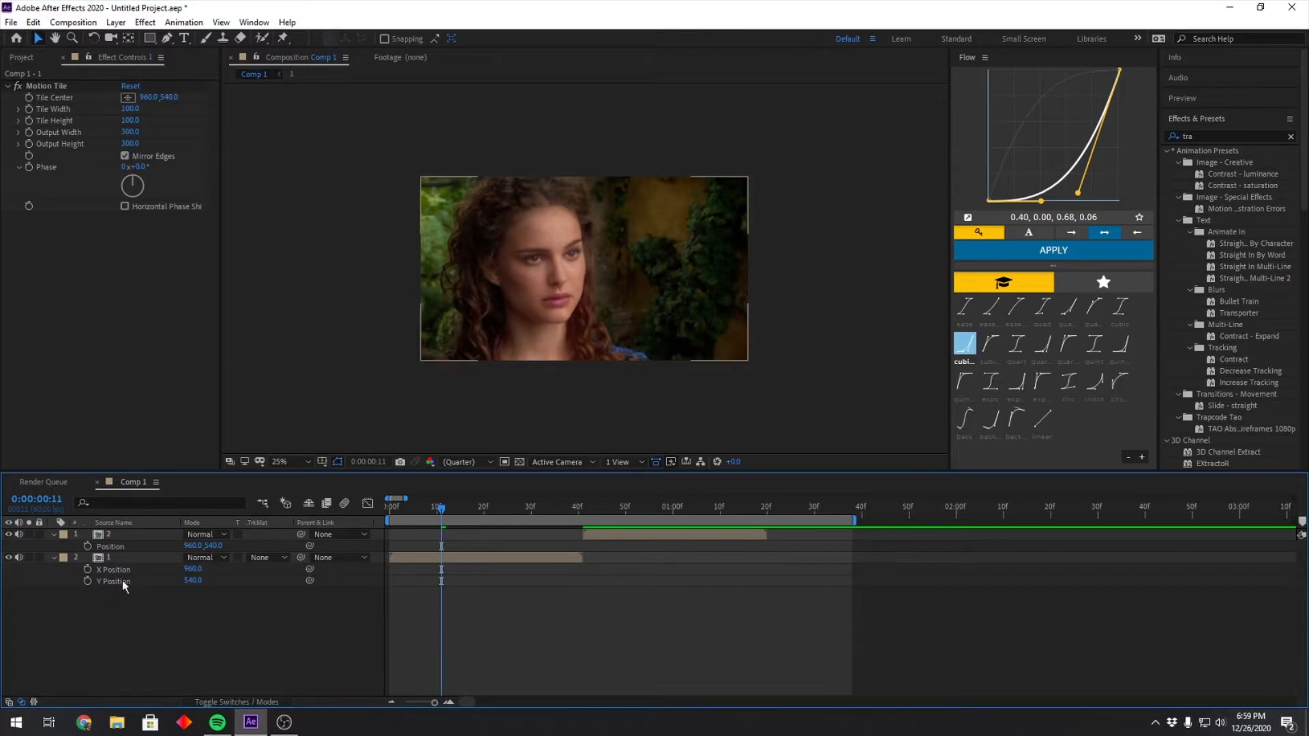
Undo a trial shift of layer 1's Y Position to 656 and add a Y Position keyframe of 540 at frame 11.
drag(193, 580, 341, 620)
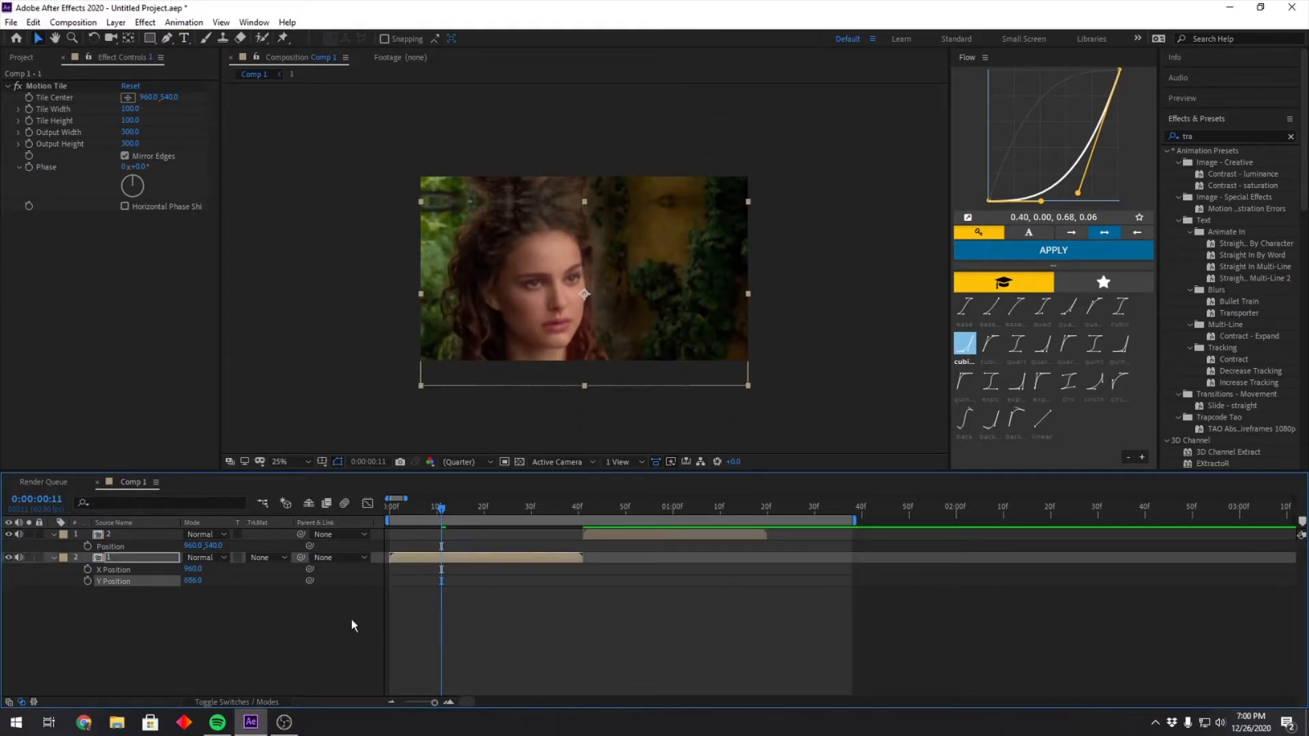
key(ctrl+z)
click(445, 561)
click(88, 581)
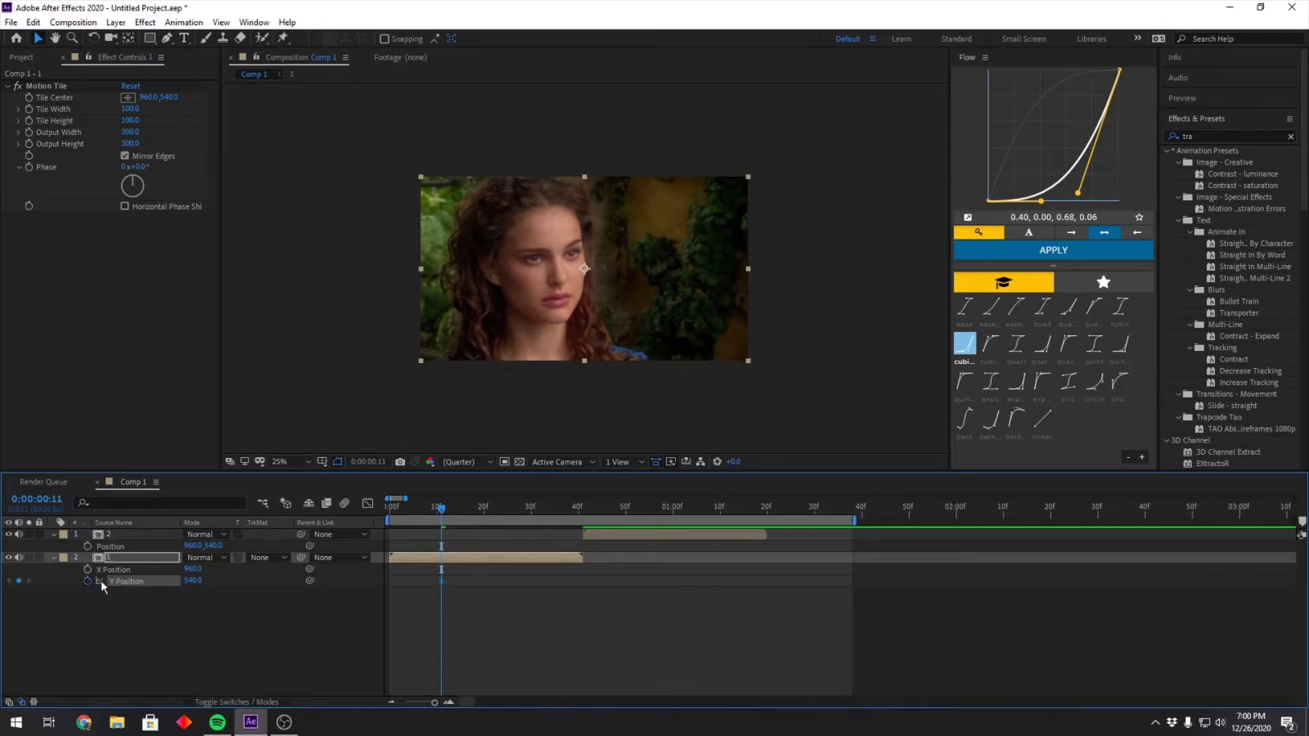
Separate clip 2's Position into X and Y and add a Y Position keyframe of 540 at 1:09.
drag(442, 512, 721, 537)
click(721, 537)
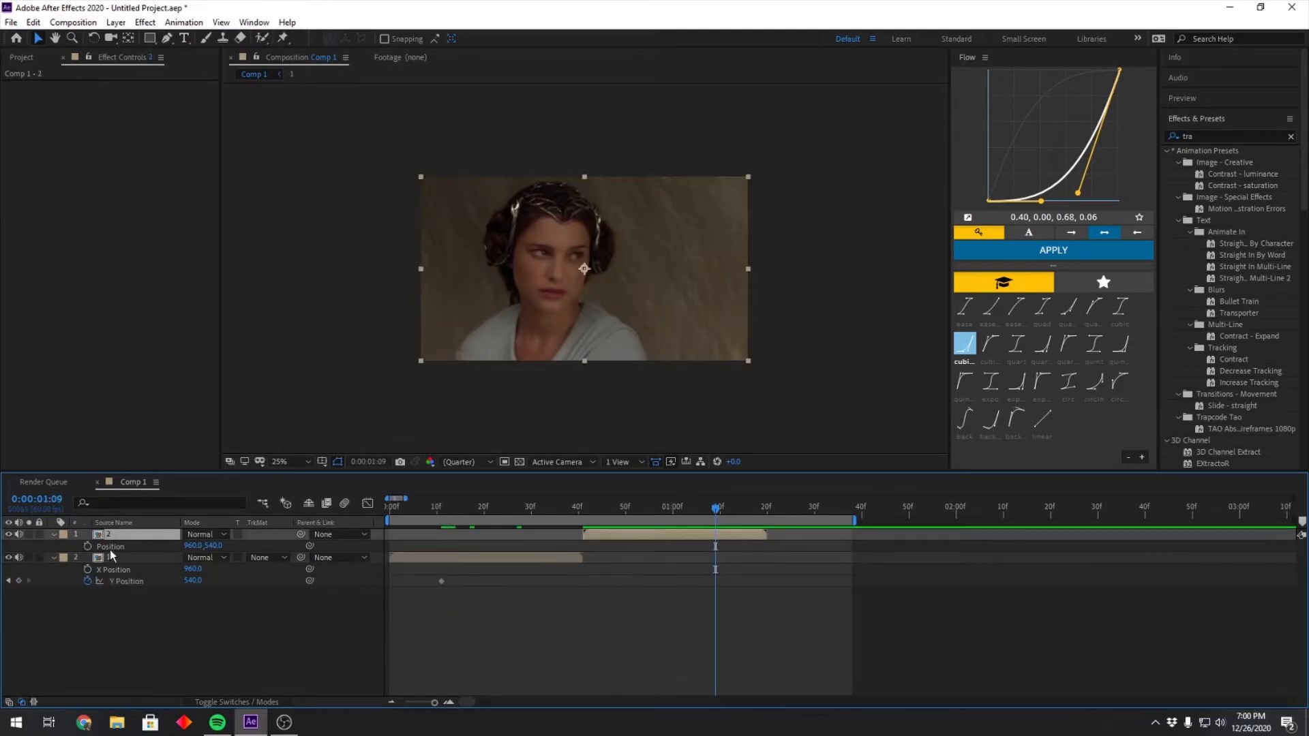
right_click(124, 546)
click(188, 401)
click(88, 558)
Set clip 1's Y Position to 1080 at frame 40 and move that keyframe to the cut at frame 41.
drag(715, 509, 578, 511)
click(576, 571)
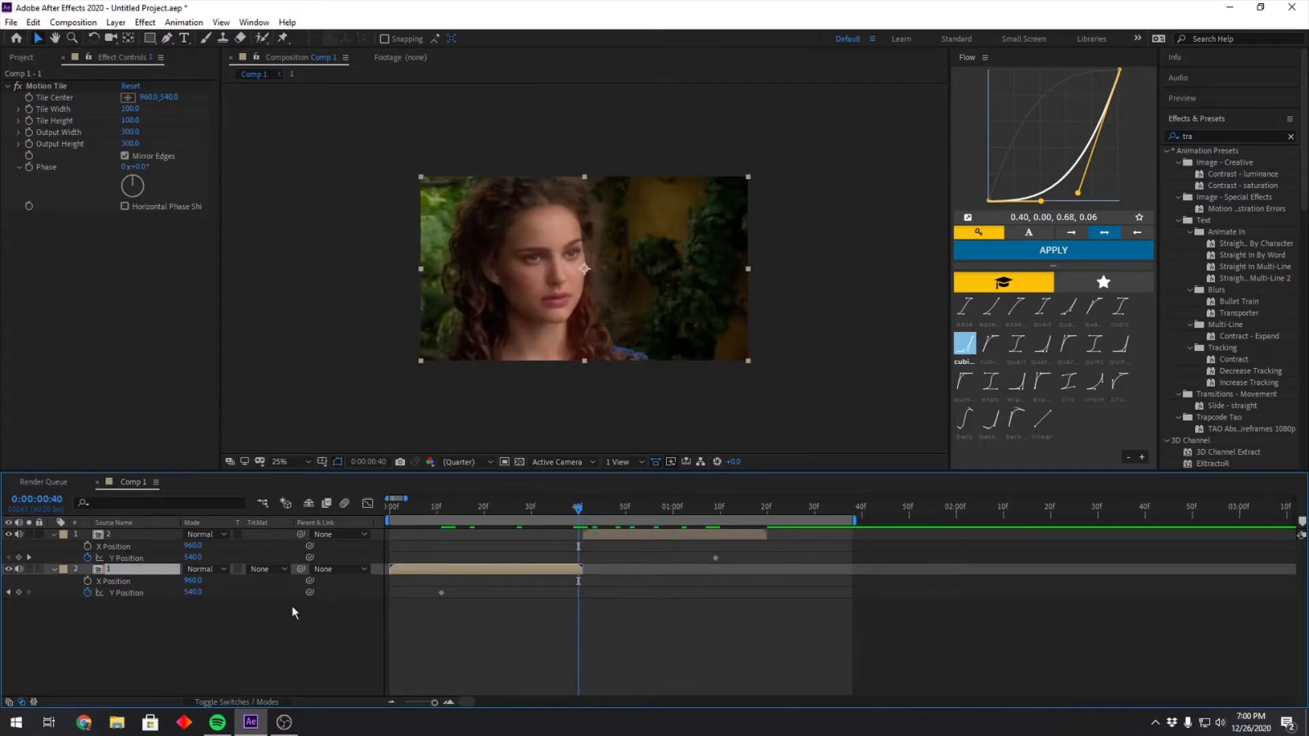
click(195, 593)
text(1080)
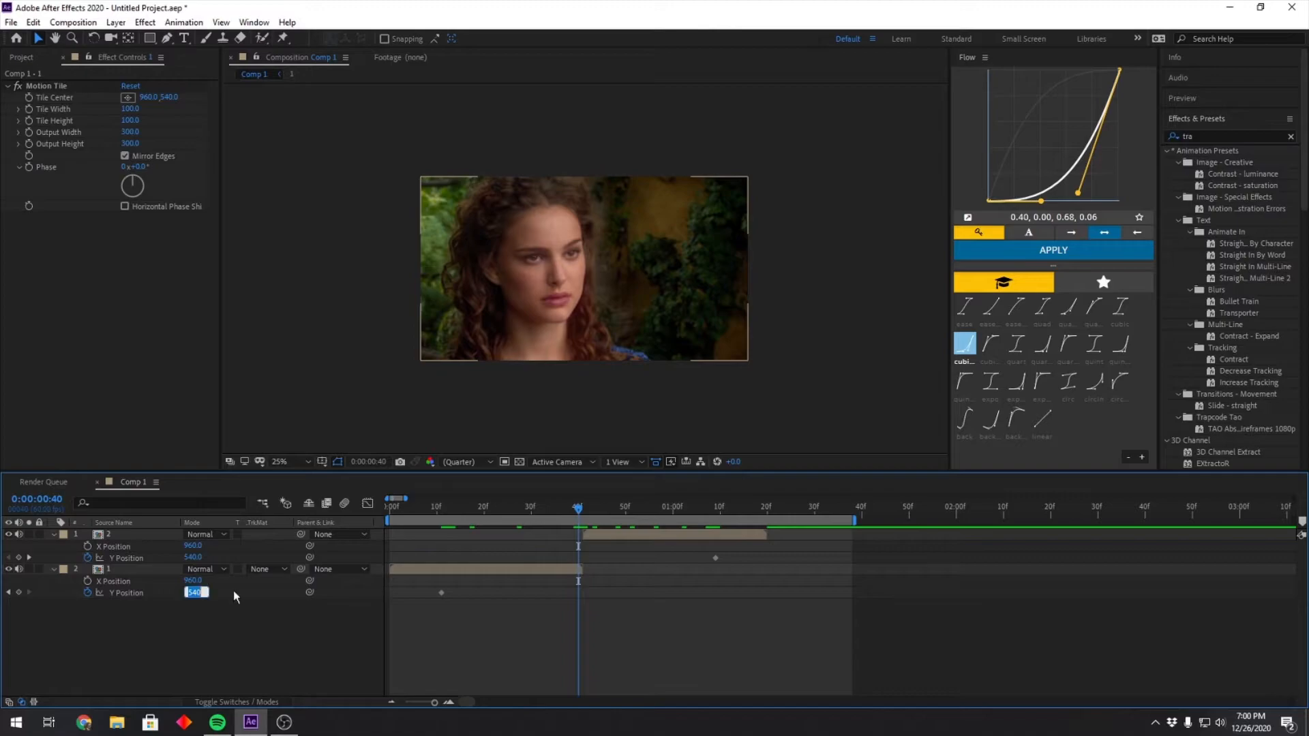
key(Return)
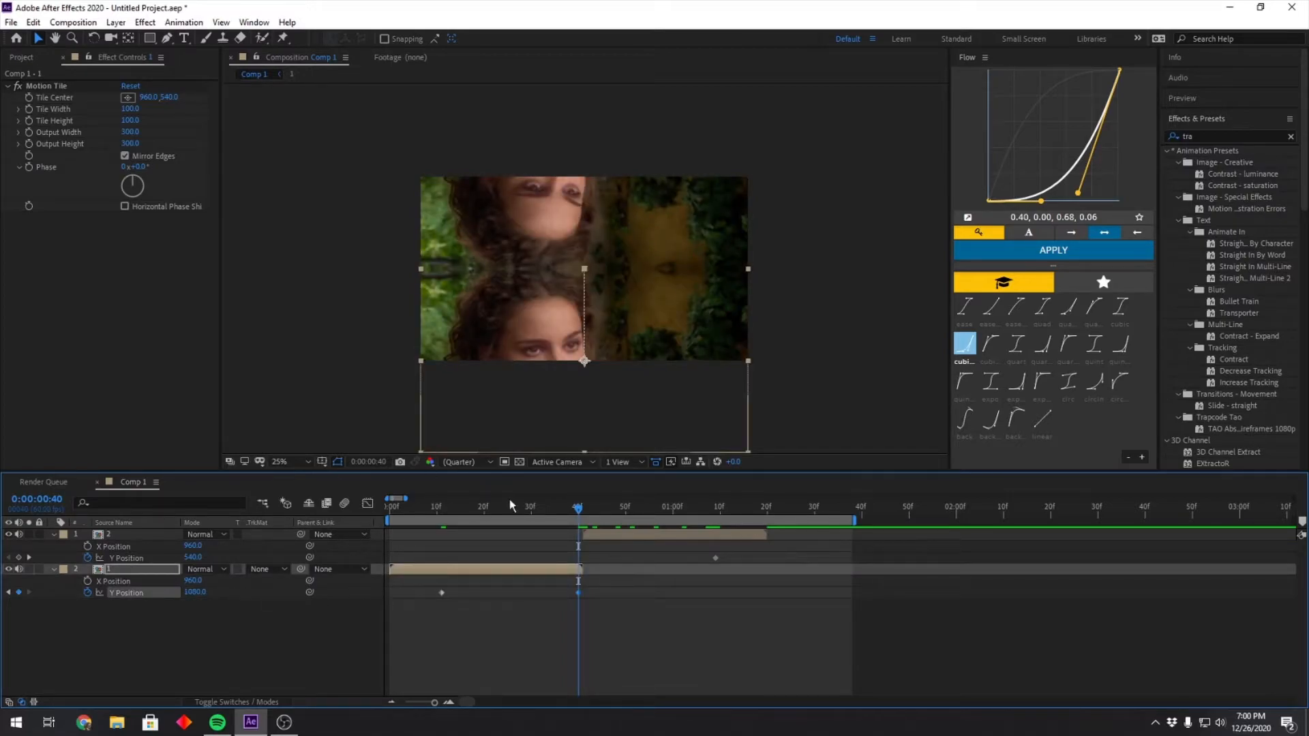
drag(578, 593, 583, 595)
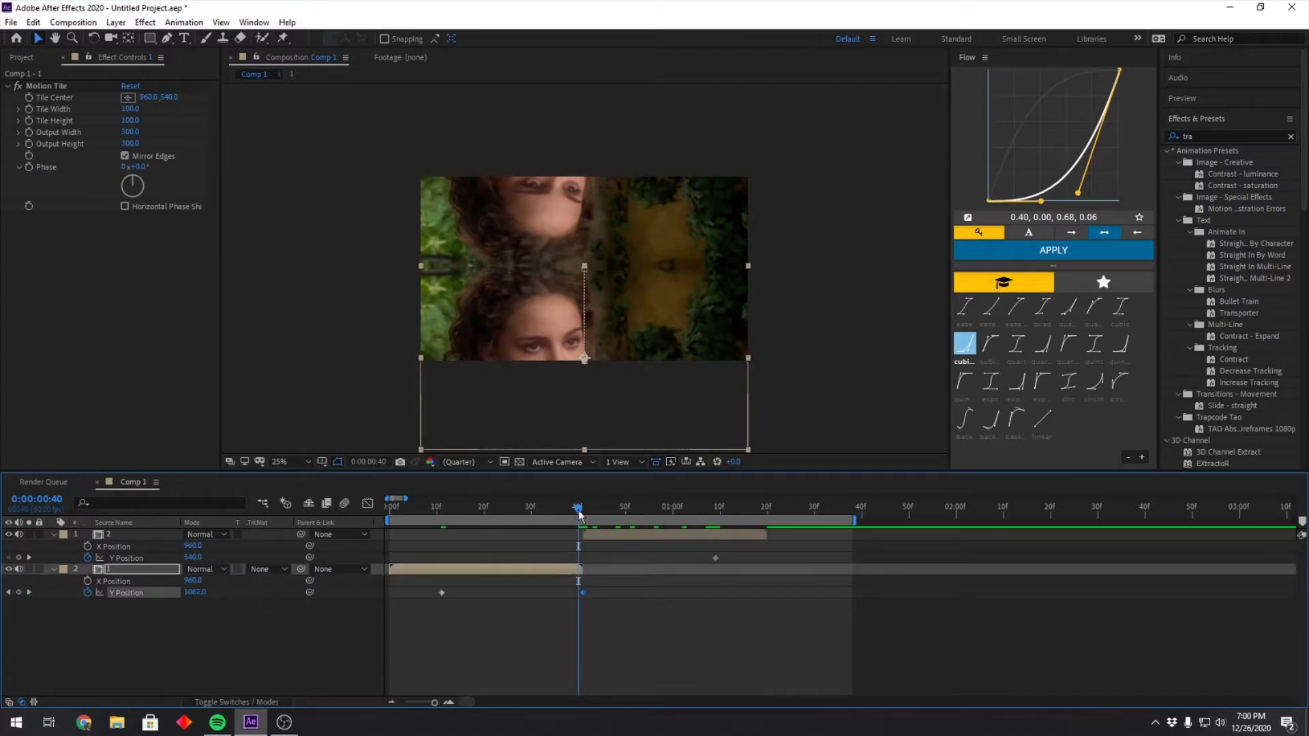
Set clip 2's Y Position to -3 at the cut at frame 41.
drag(579, 513, 583, 522)
click(603, 535)
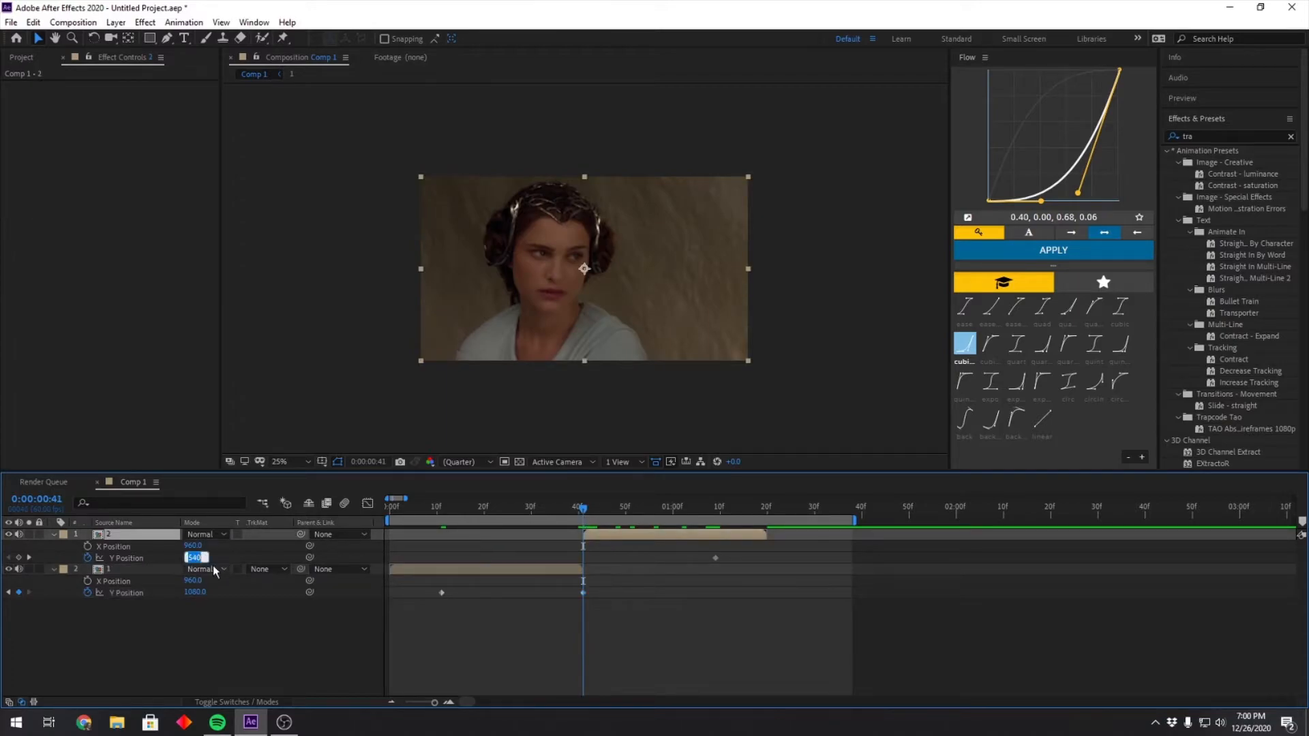
text(-3)
key(Return)
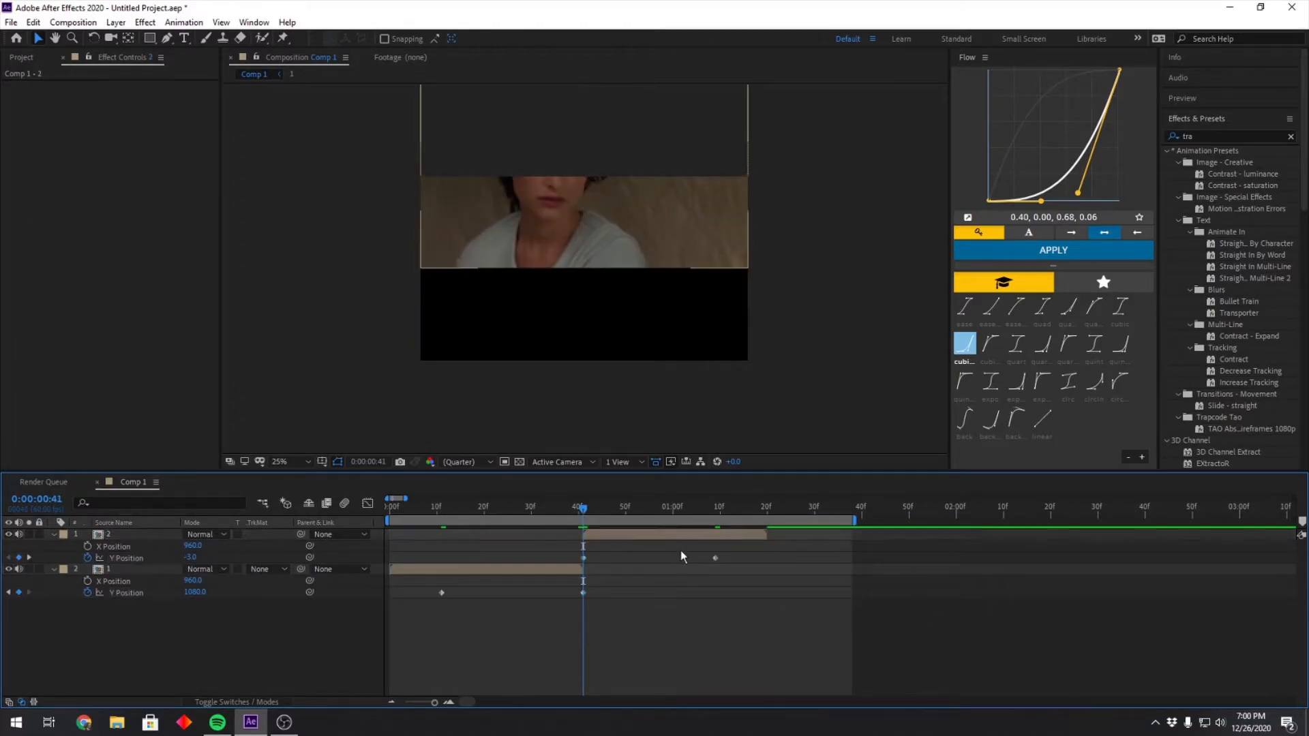
Copy the Motion Tile effect from clip 1 to clip 2.
click(537, 572)
click(59, 87)
key(ctrl+c)
click(638, 535)
key(ctrl+v)
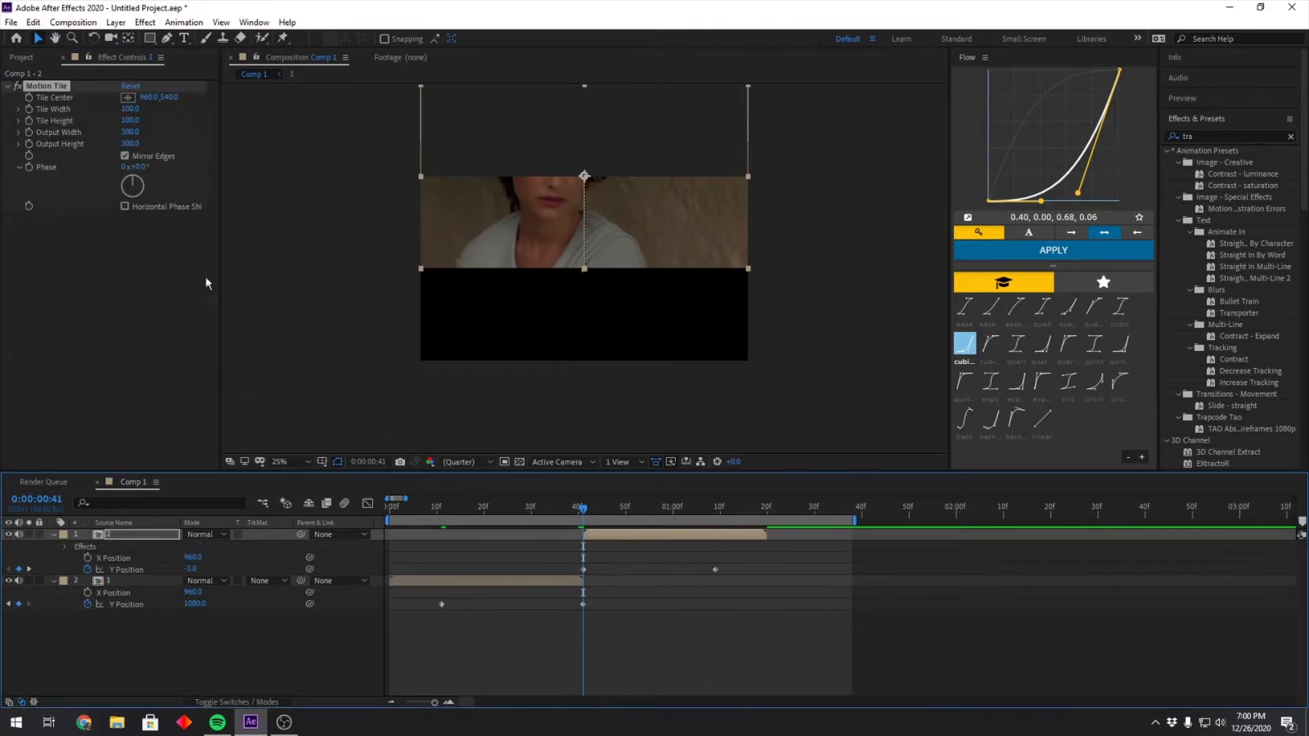
Easy-ease both clips' Y Position keyframes and curve clip 1's value graph to rise steeply into the cut.
click(677, 609)
mouse_move(741, 568)
mouse_down()
mouse_move(511, 570)
mouse_move(729, 573)
mouse_up()
drag(602, 604, 391, 603)
click(368, 503)
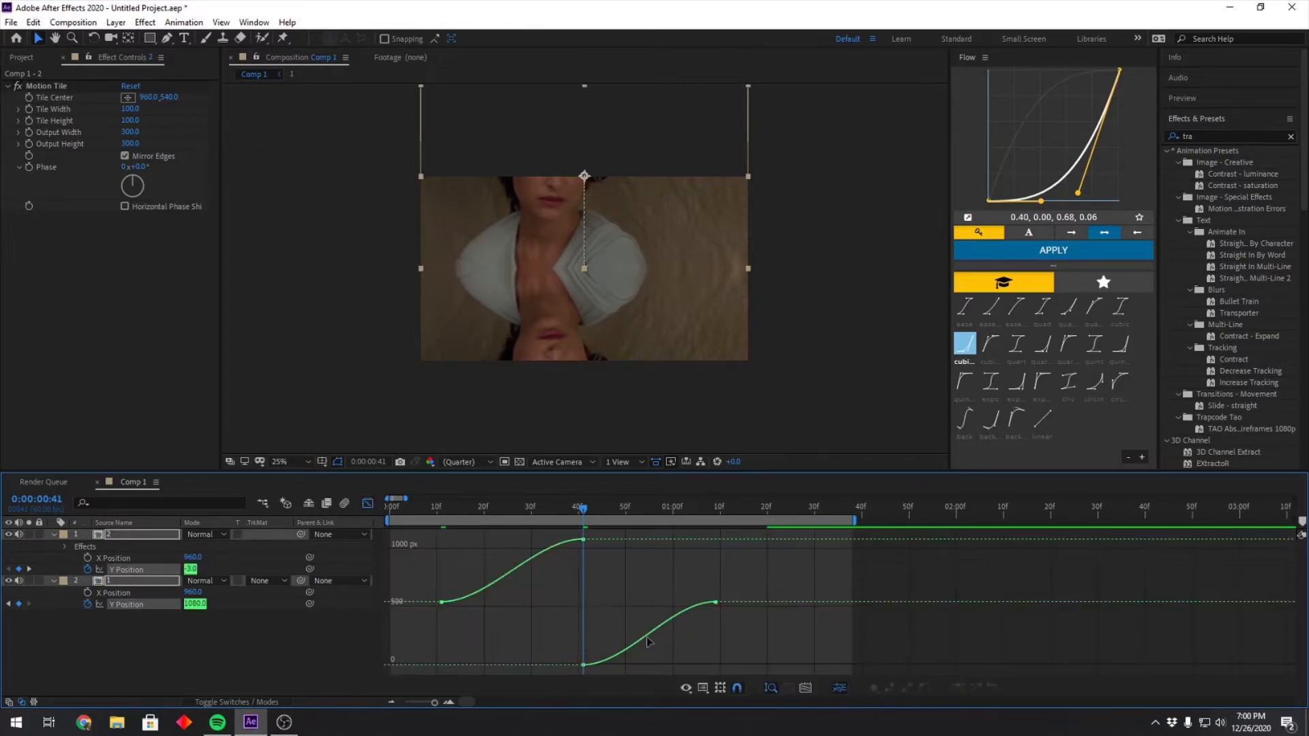
click(483, 591)
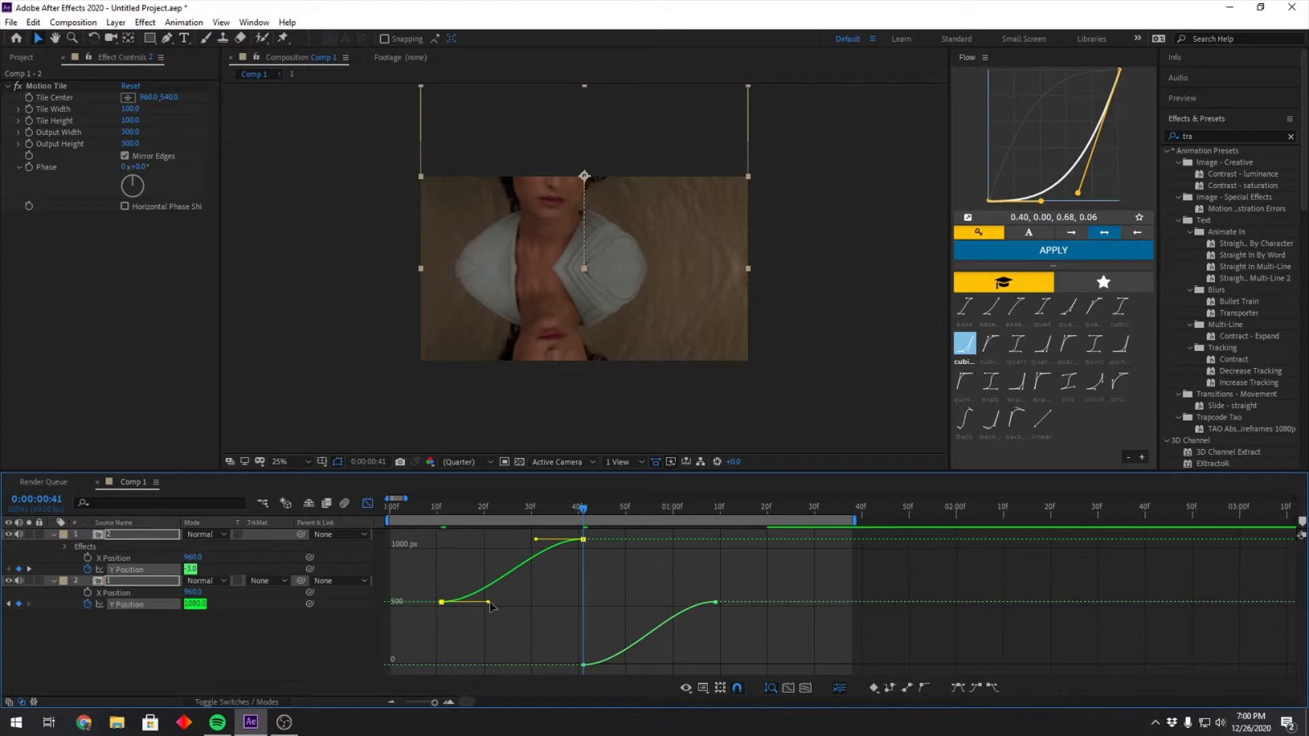
drag(489, 603, 554, 600)
drag(535, 538, 571, 596)
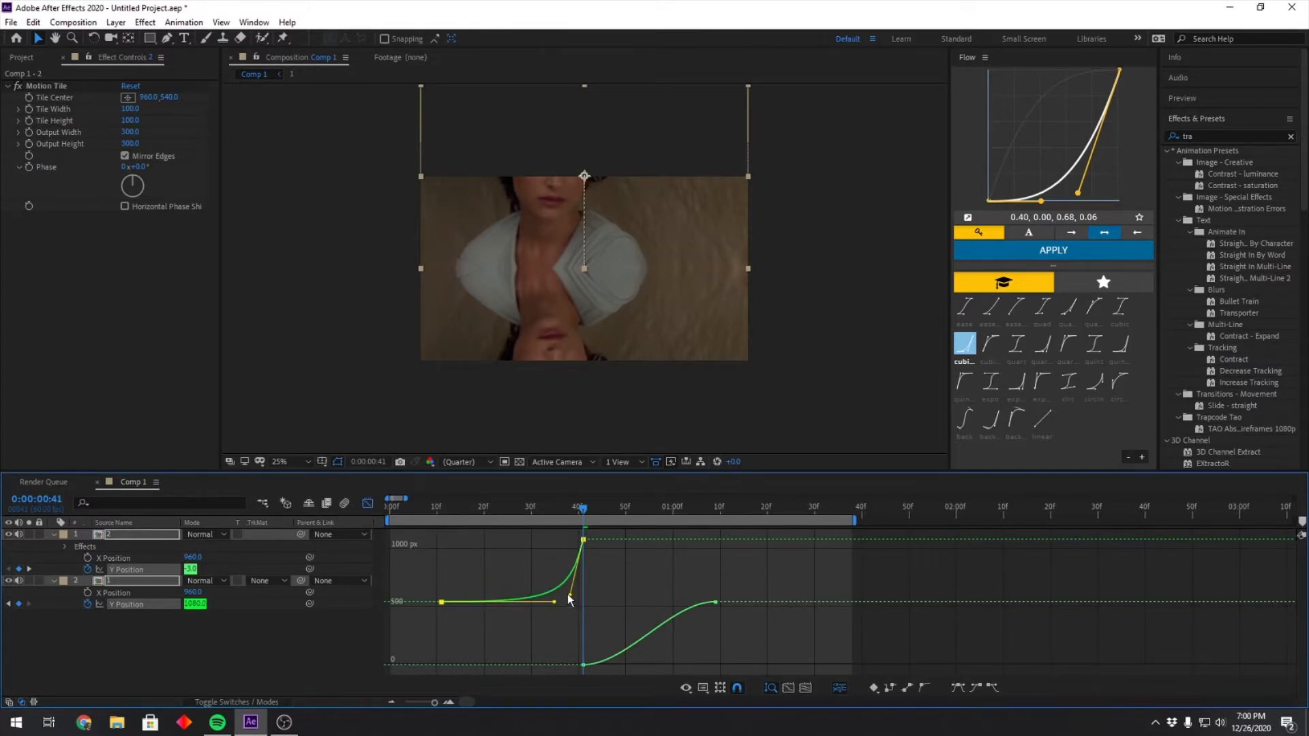
Curve clip 2's Y Position graph to rise steeply out of the cut and level off, and preview the slide.
click(590, 660)
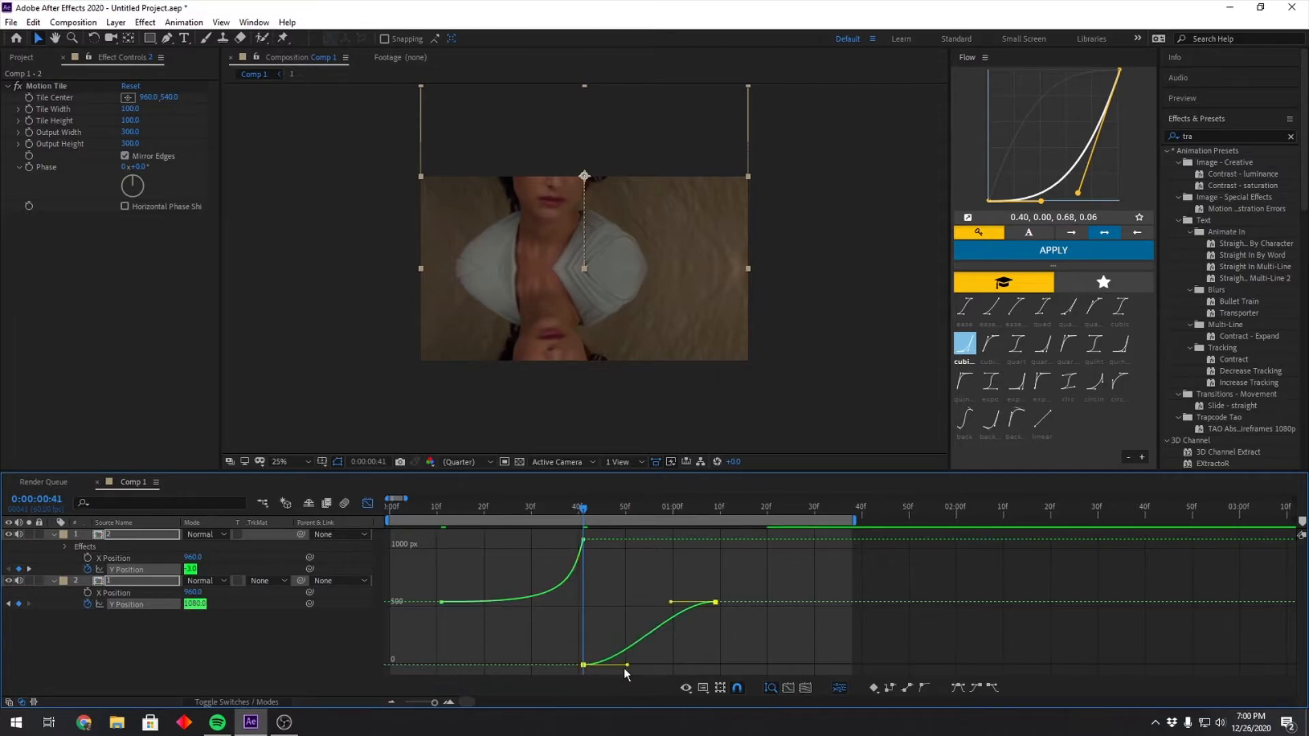
drag(626, 665, 590, 618)
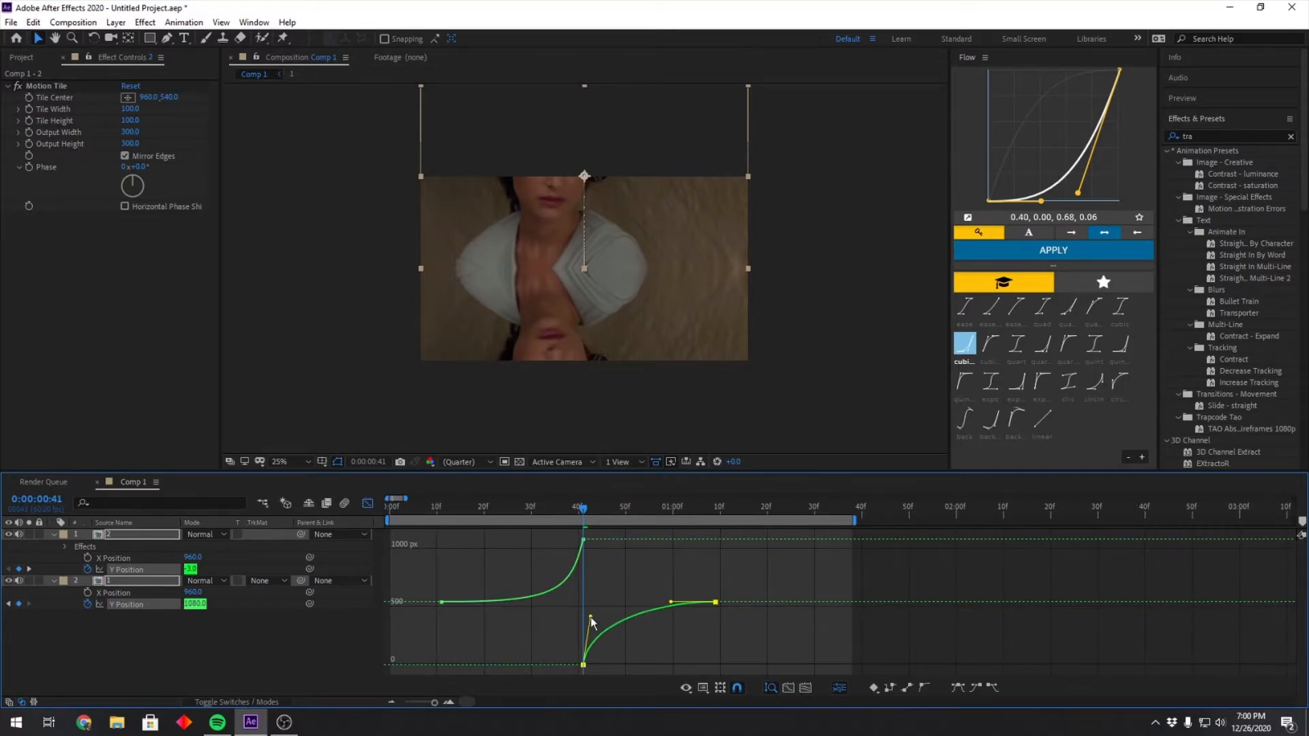
drag(671, 606, 613, 611)
click(638, 616)
drag(581, 508, 437, 540)
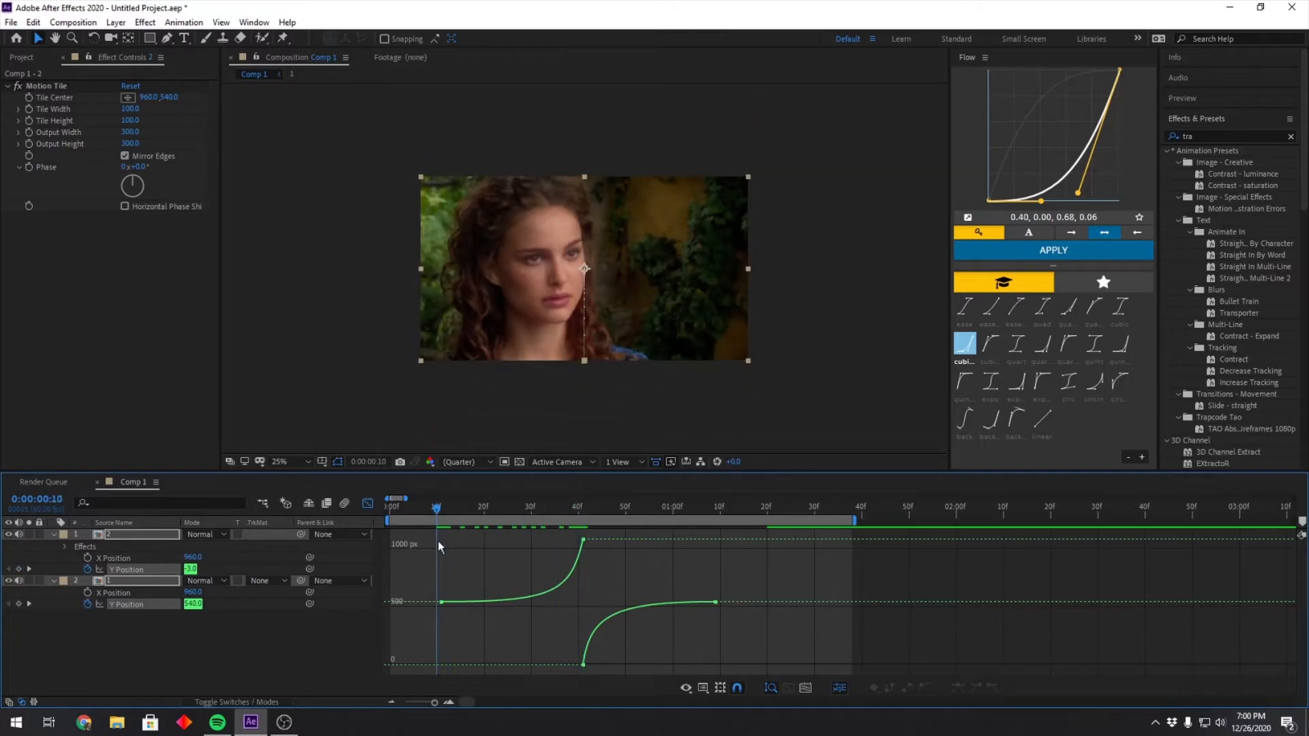
key(space)
Soften clip 1's Y Position curve so that it climbs less abruptly into the cut.
drag(811, 510, 527, 597)
click(548, 601)
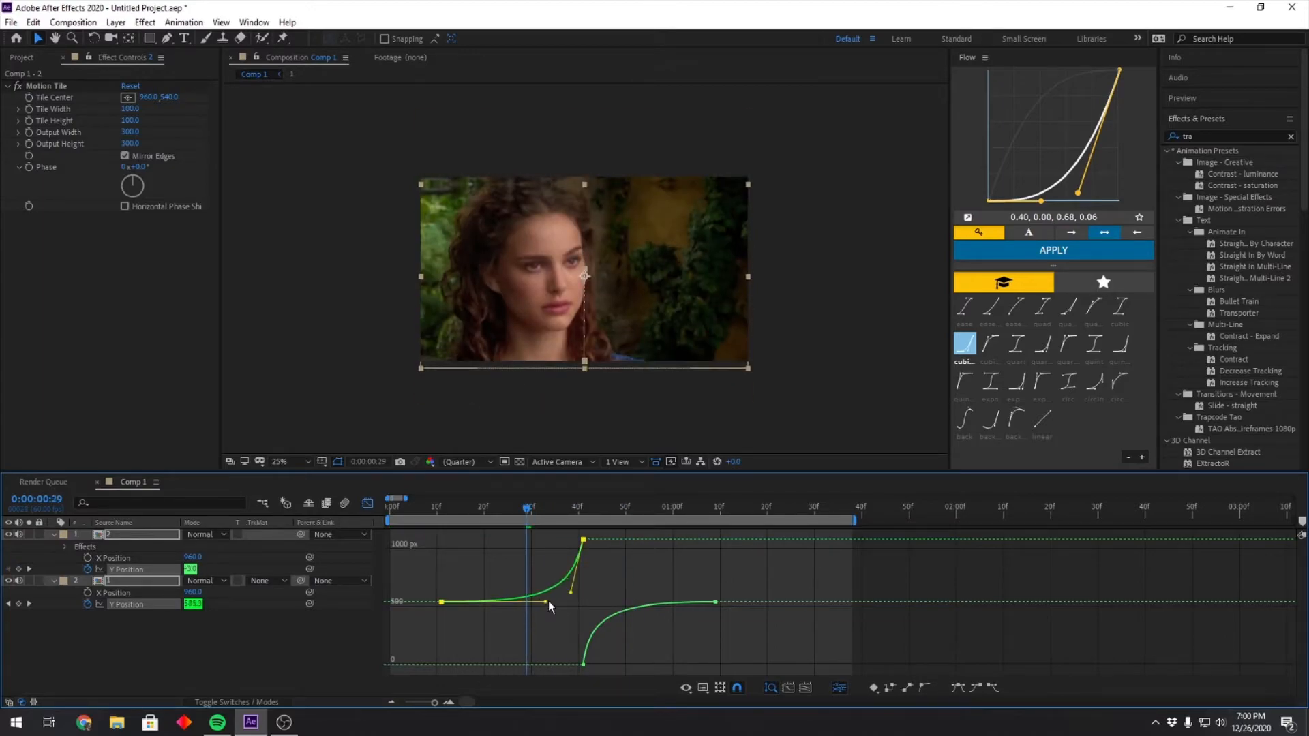
drag(572, 593, 558, 590)
click(577, 529)
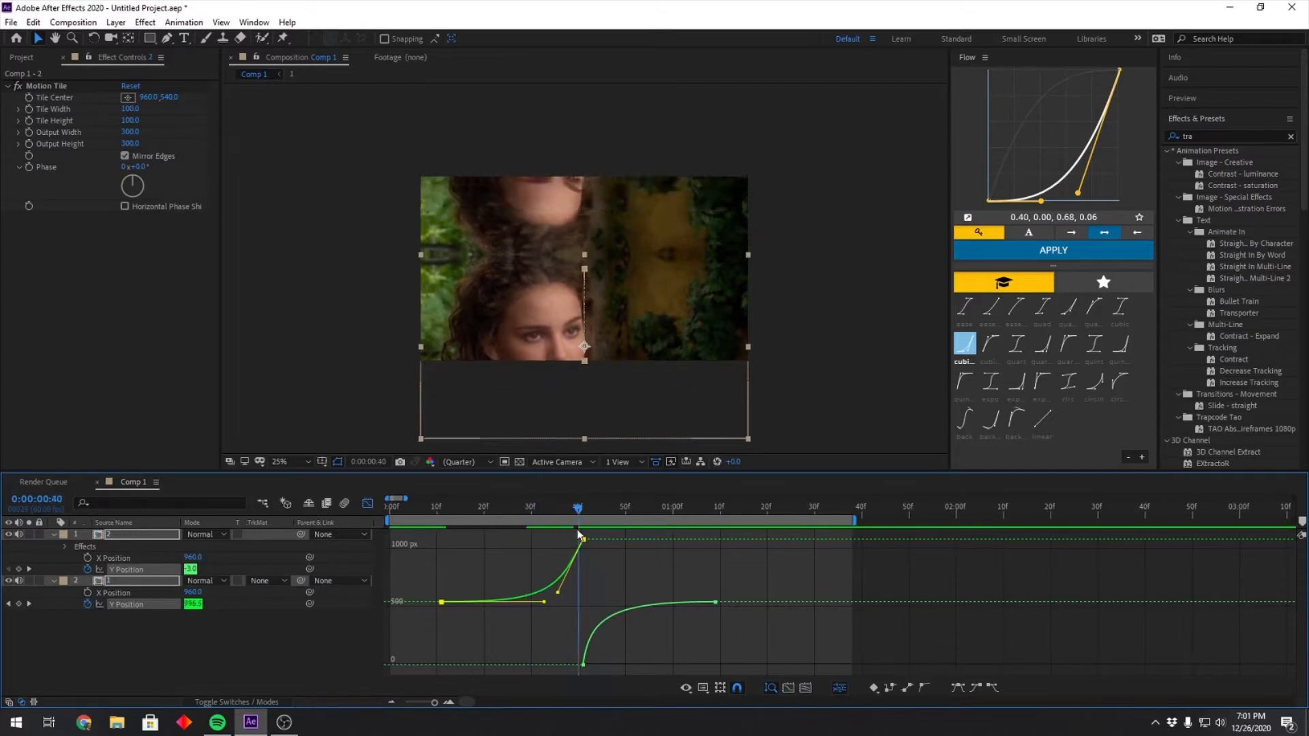
Soften clip 2's Y Position curve after the cut and preview the slide from frame 11.
drag(576, 533, 610, 539)
click(605, 617)
drag(590, 619, 627, 603)
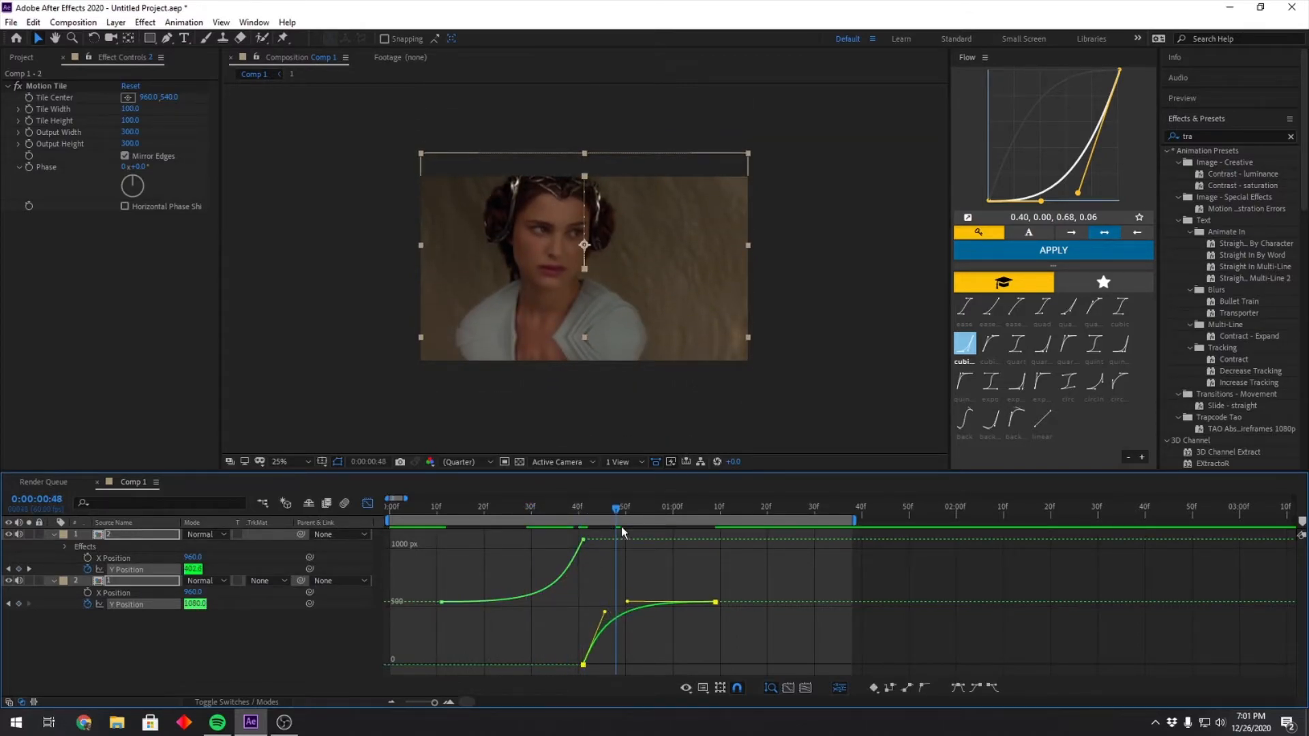
drag(618, 512, 446, 549)
key(space)
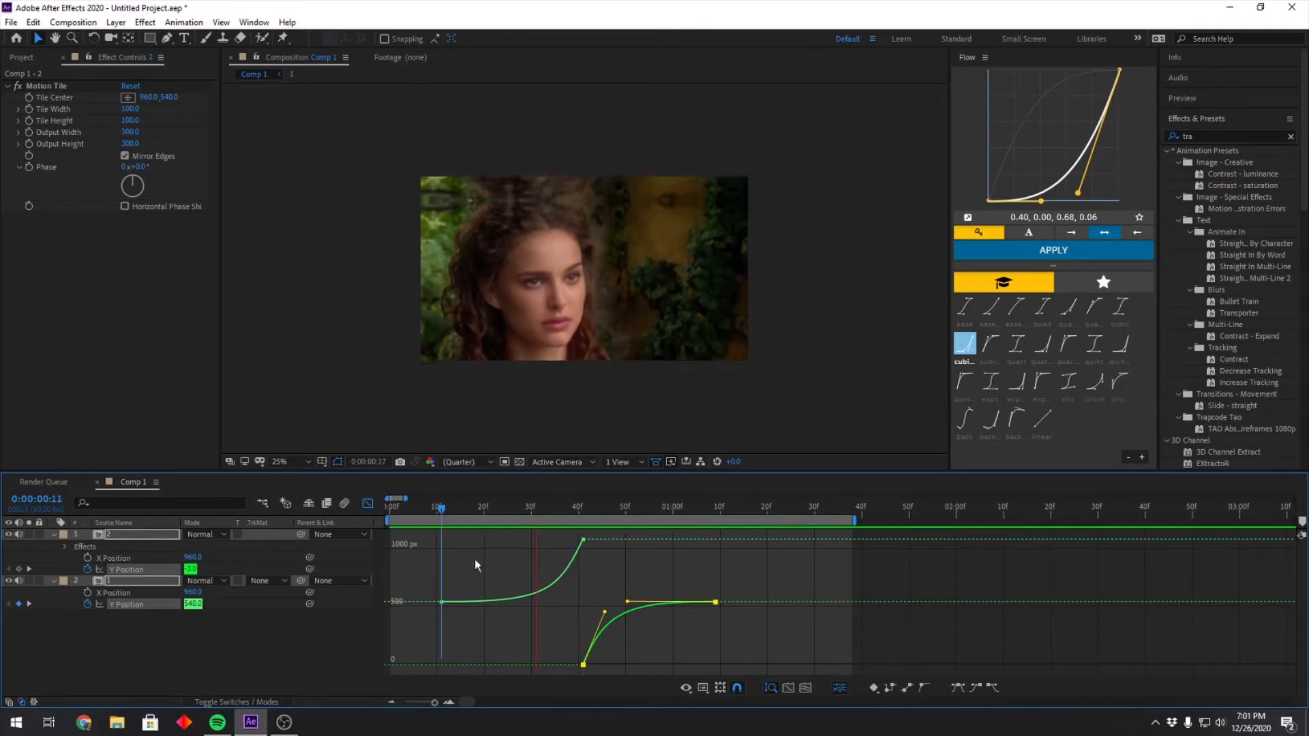
Reverse the slide at frame 41 by setting clip 1's Y Position to -3 and clip 2's to 1080.
click(368, 503)
drag(816, 510, 584, 603)
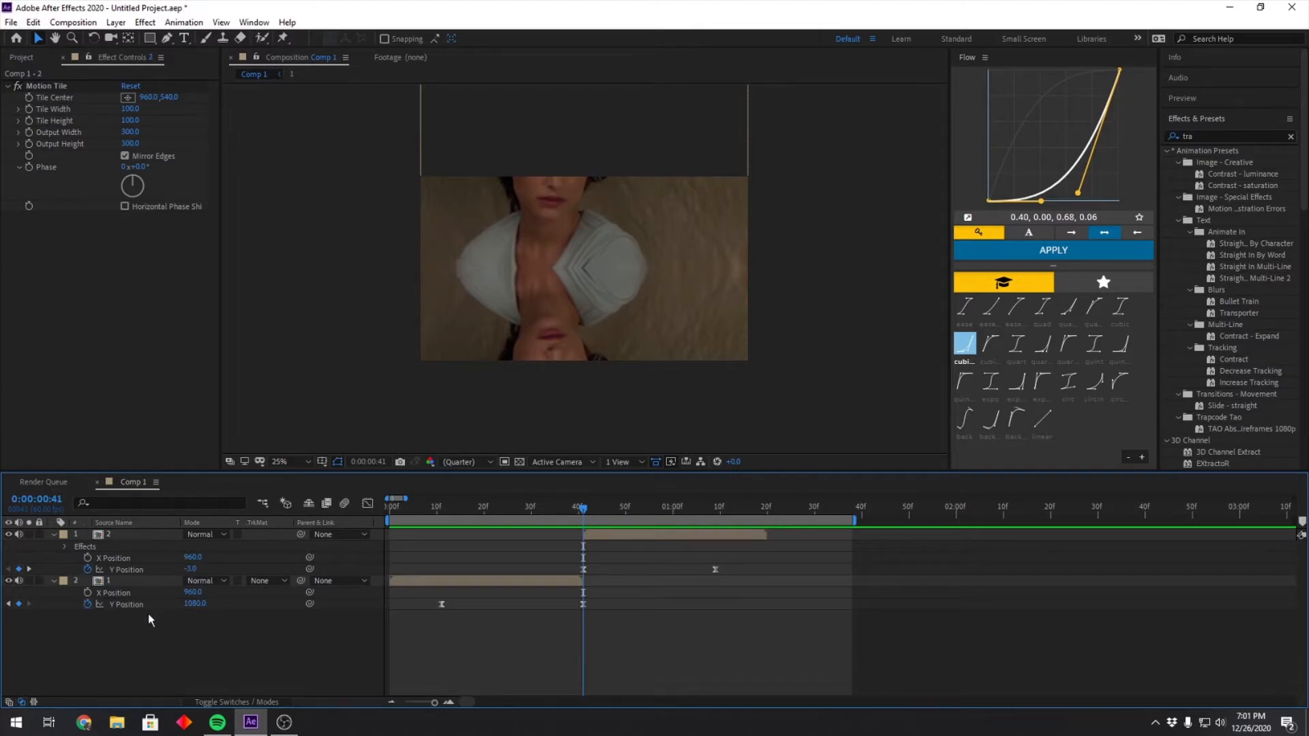
click(195, 603)
text(-3)
key(Return)
click(193, 569)
text(1080)
key(Return)
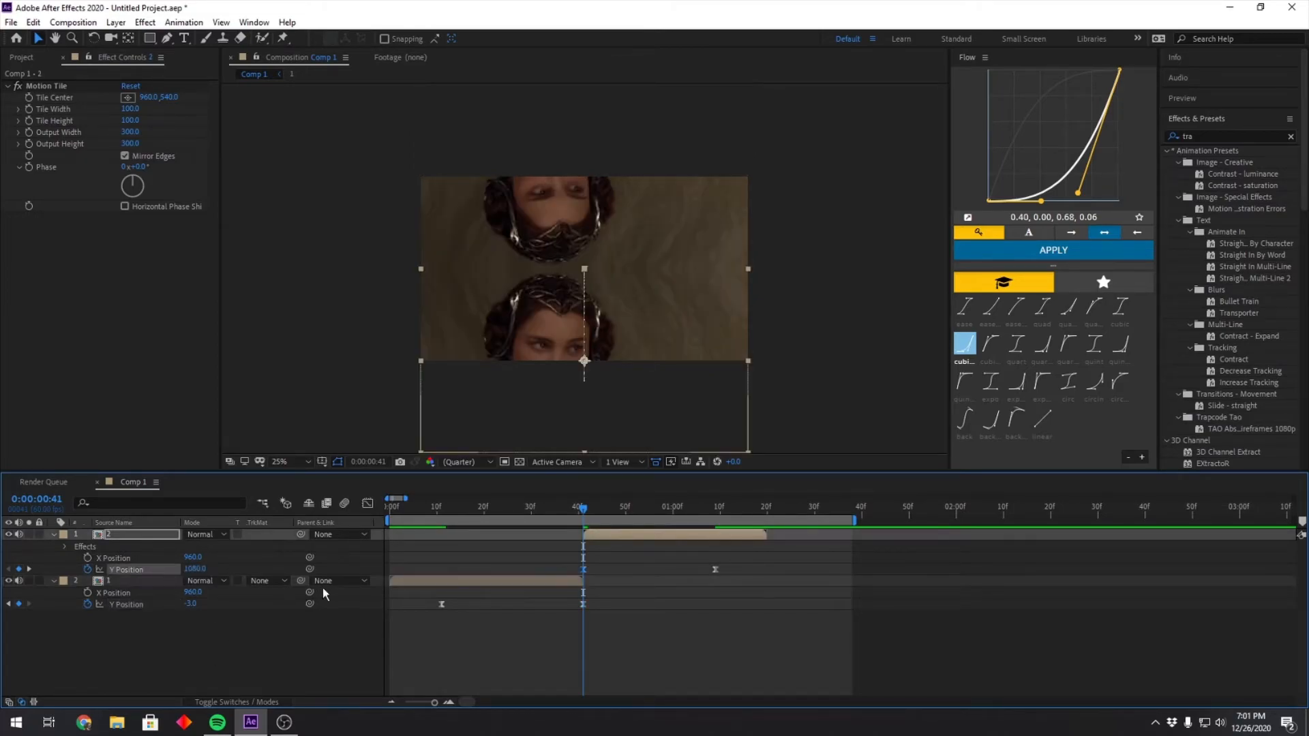
Open both clips' Y Position keyframes in the graph editor and curve clip 1's graph to fall steeply into the cut.
drag(755, 570, 409, 617)
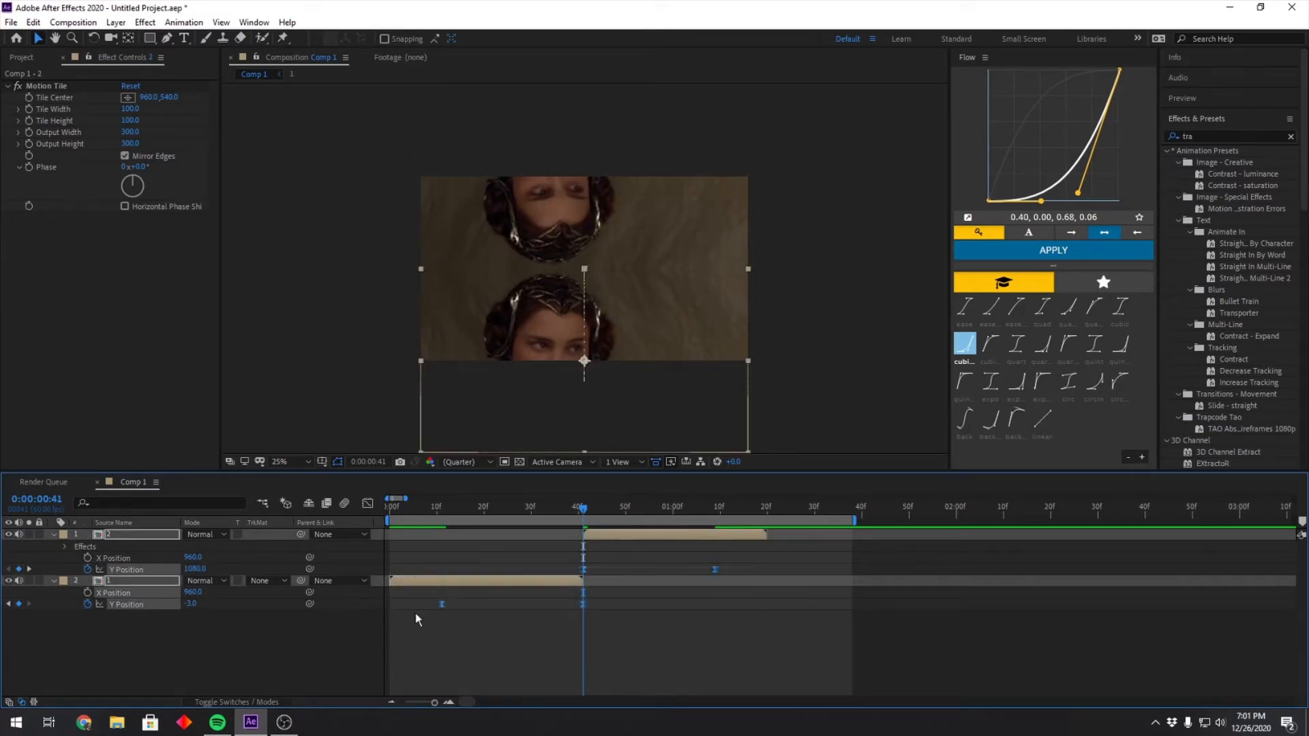
click(367, 503)
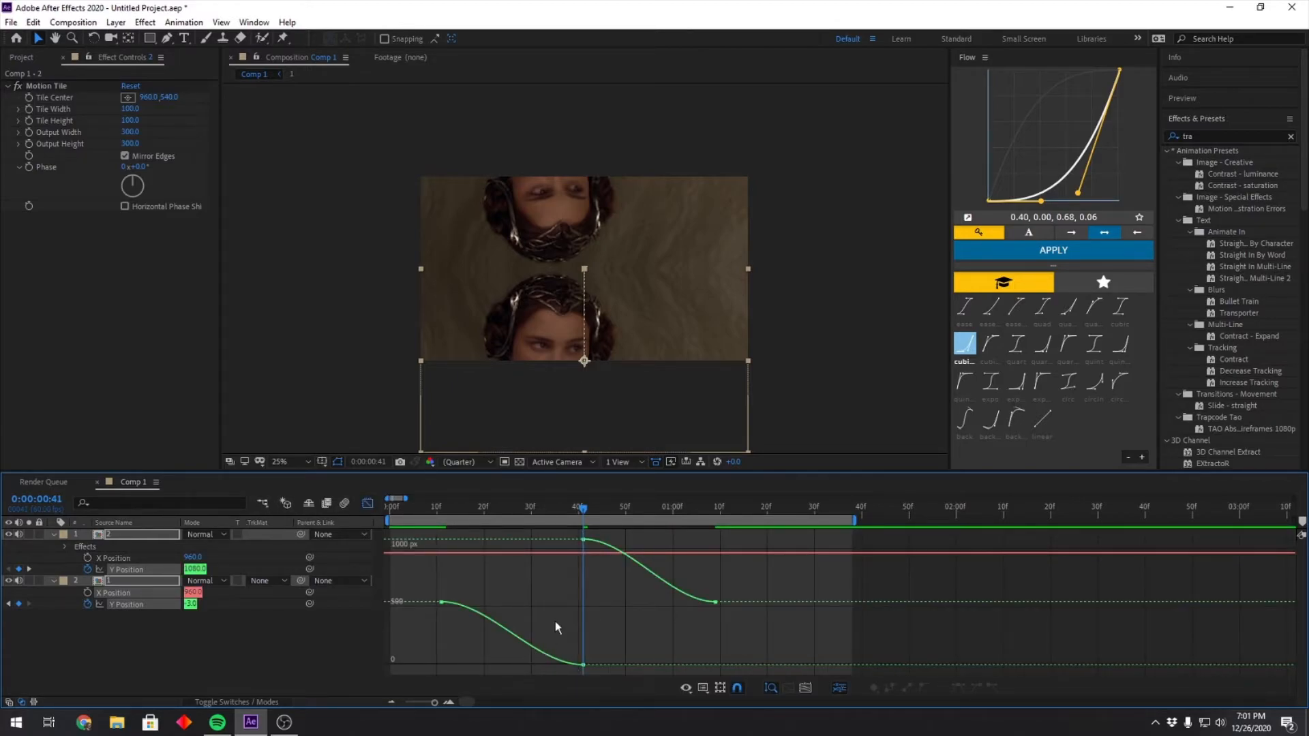
click(280, 635)
click(128, 602)
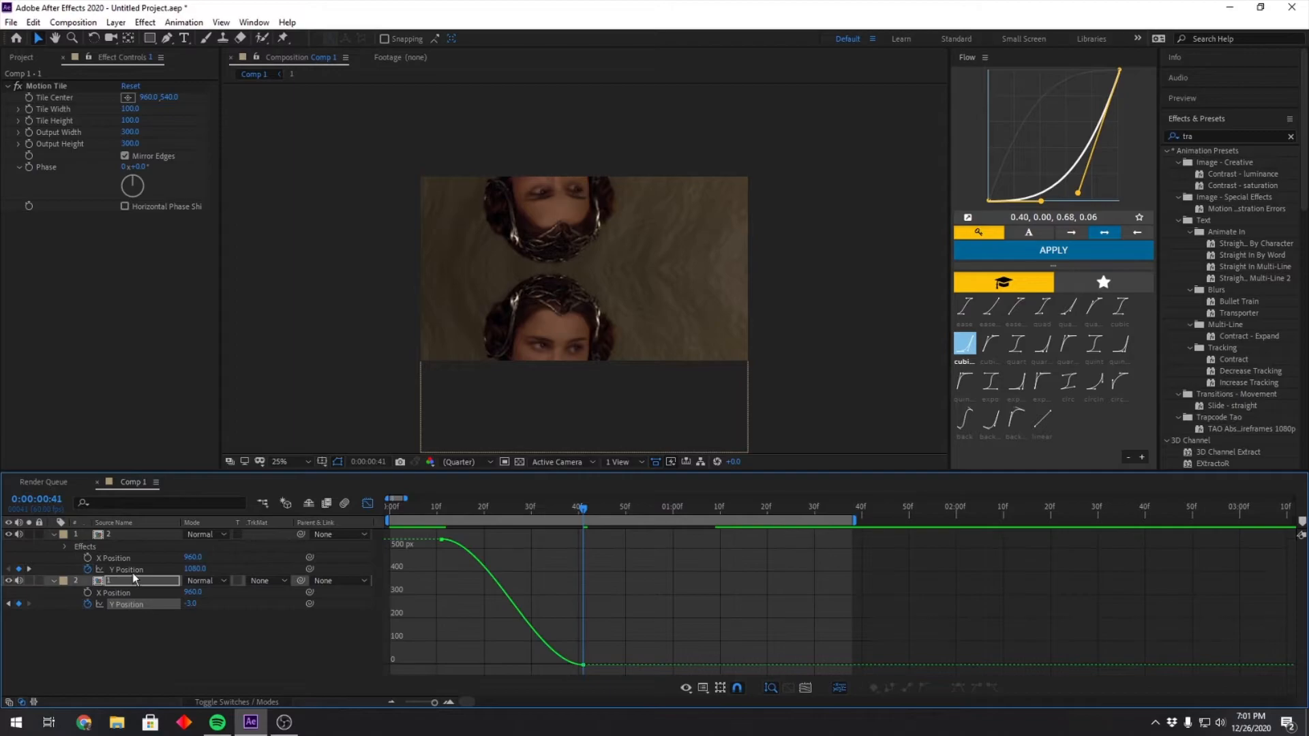
shift+click(122, 570)
click(545, 658)
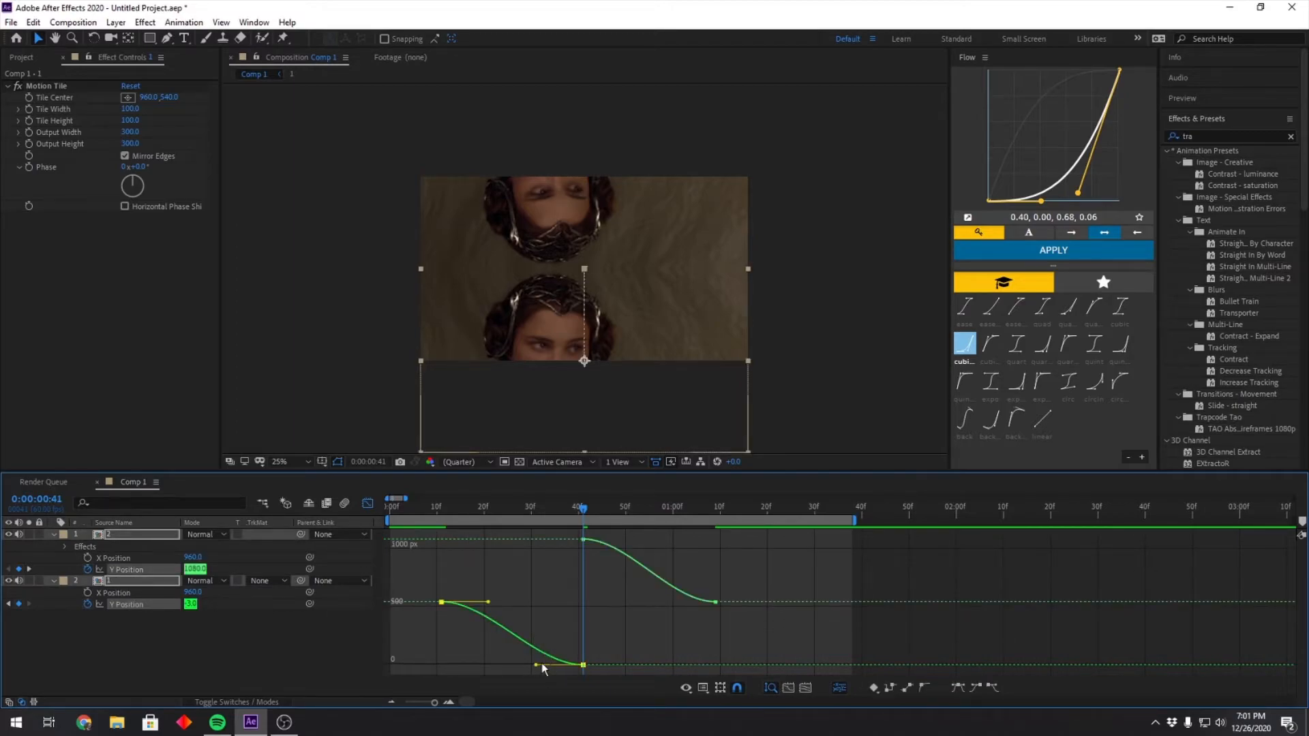
drag(538, 665, 565, 618)
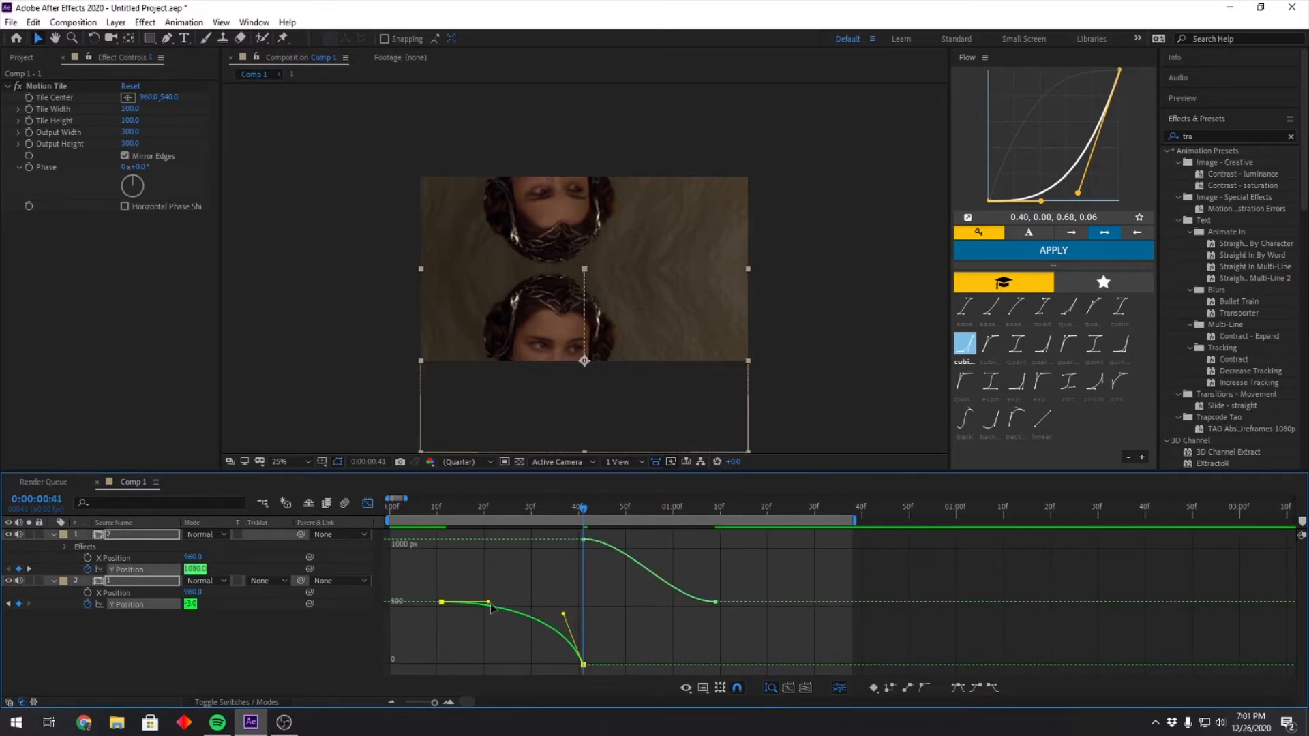
Curve clip 2's Y Position graph to drop steeply right after the cut and flatten out, and preview the reversed slide.
click(638, 563)
click(638, 563)
drag(627, 539, 580, 580)
drag(671, 603, 603, 598)
drag(584, 512, 409, 548)
key(space)
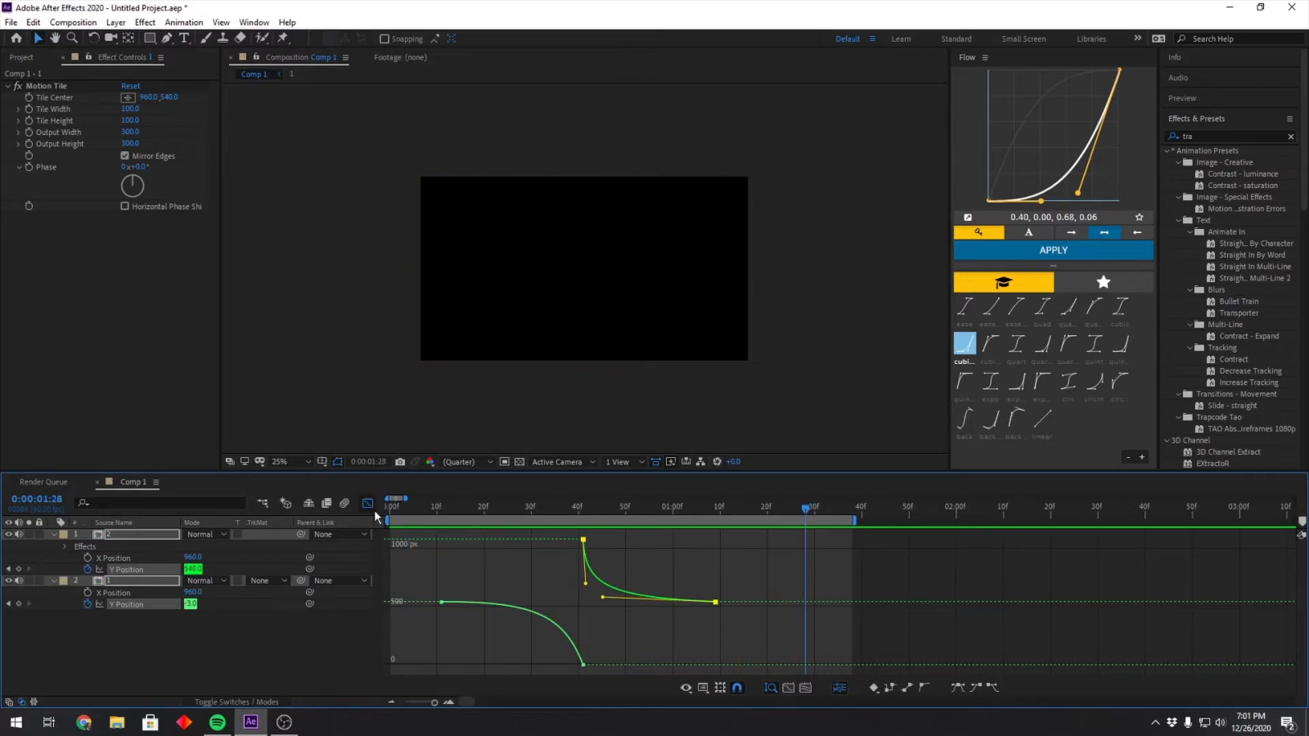
Clear both clips' Y Position keyframes and add an X Position keyframe of 960 to clip 1 at frame 13.
click(373, 509)
drag(796, 508, 461, 608)
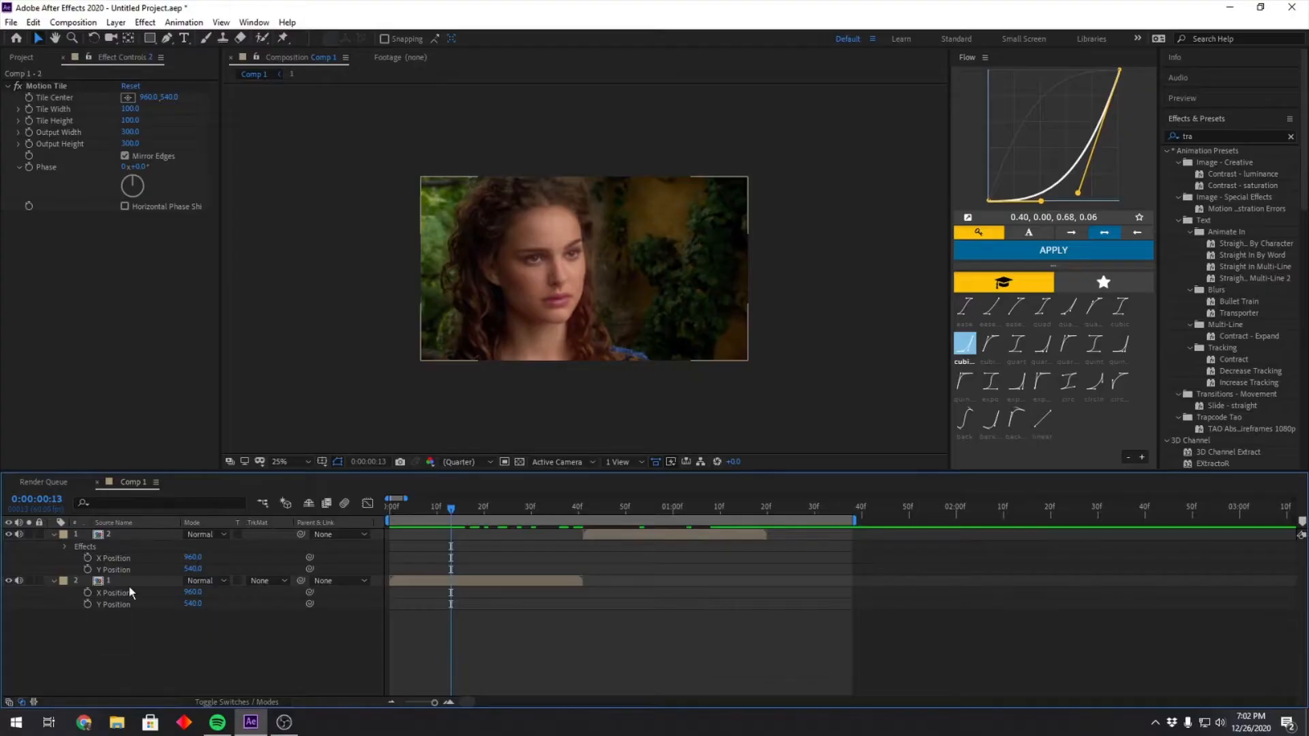
click(87, 592)
Add an X Position keyframe of 960 to clip 2 shortly before the clip's end.
drag(454, 512, 730, 574)
click(86, 557)
click(570, 626)
Set clip 1's X Position to -3 at frame 40 and move that keyframe to the cut at frame 41.
drag(724, 509, 578, 619)
drag(191, 593, 82, 592)
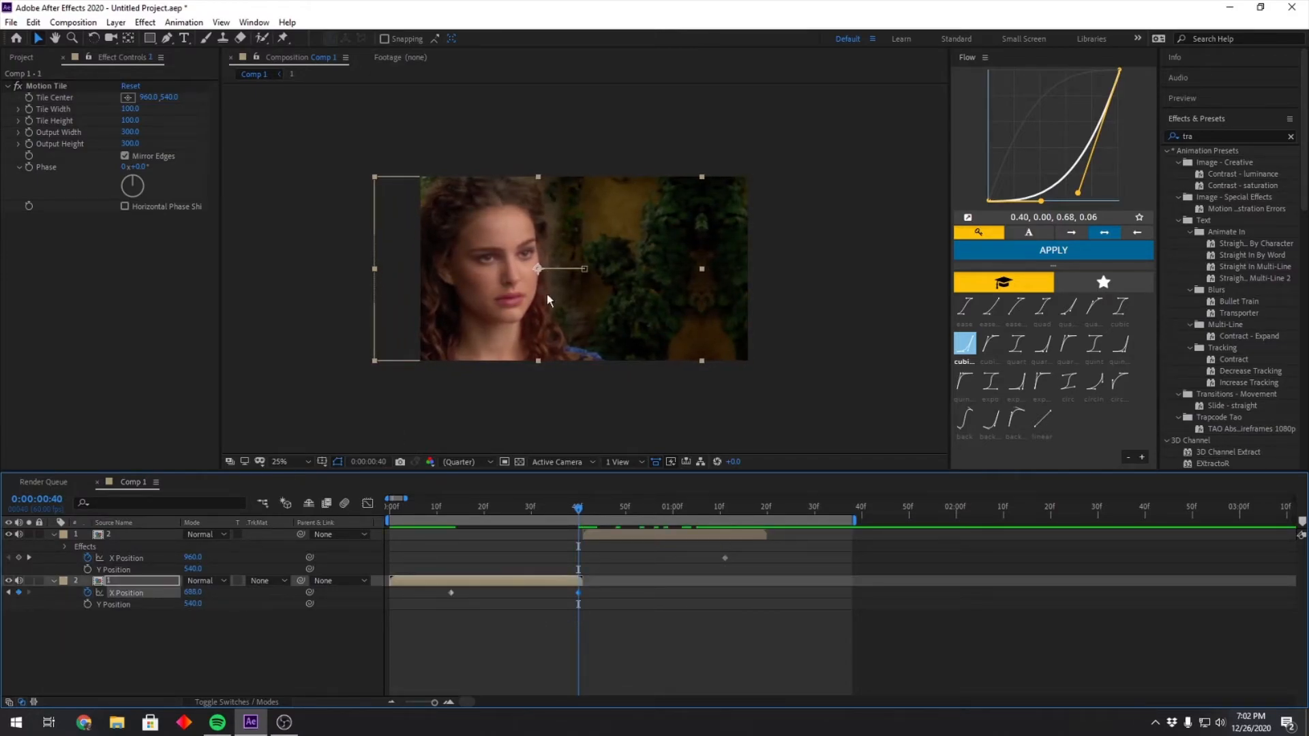
drag(191, 592, 155, 593)
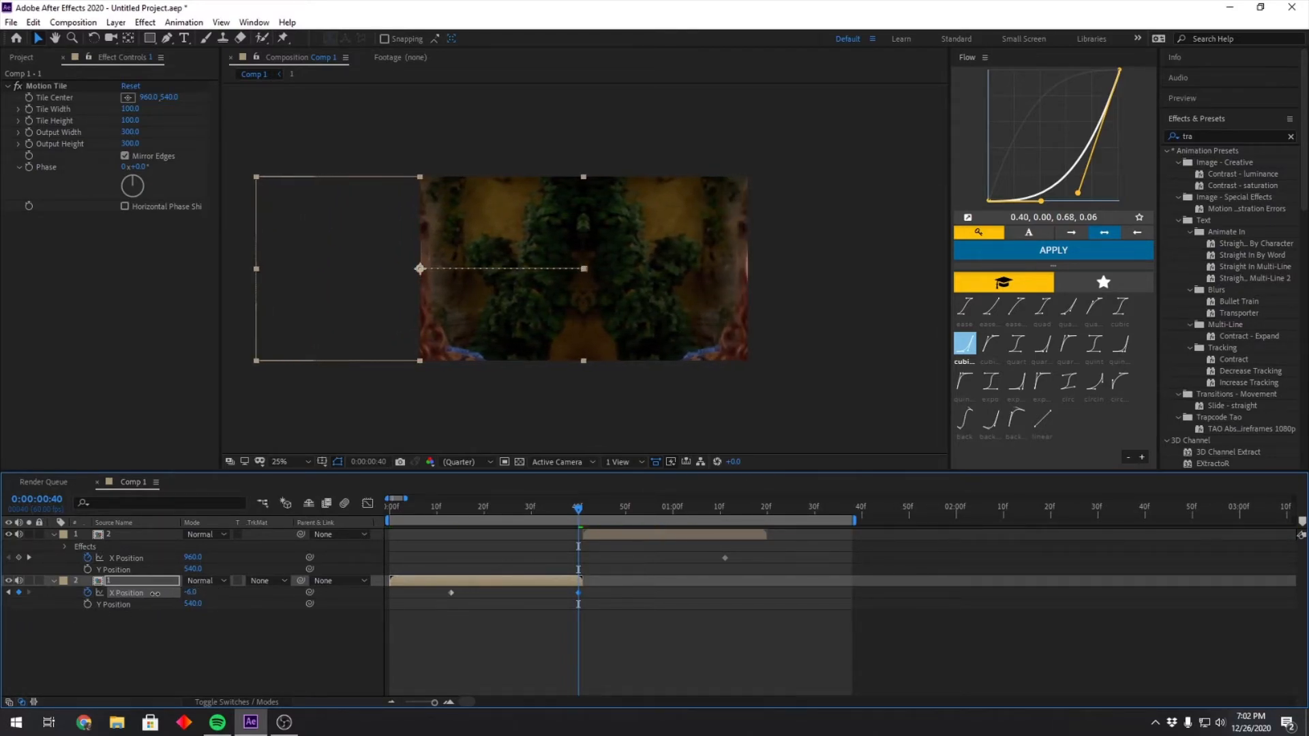
click(192, 592)
text(-3)
key(Return)
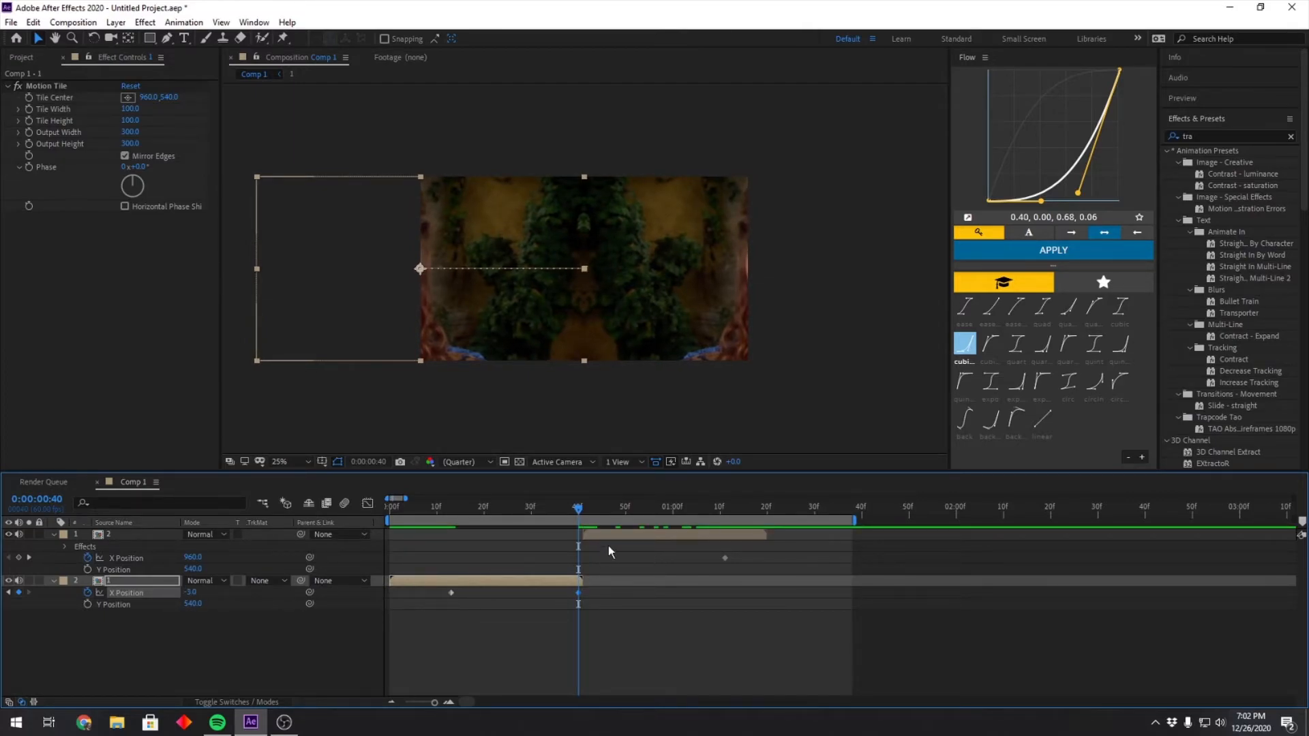
drag(580, 510, 583, 510)
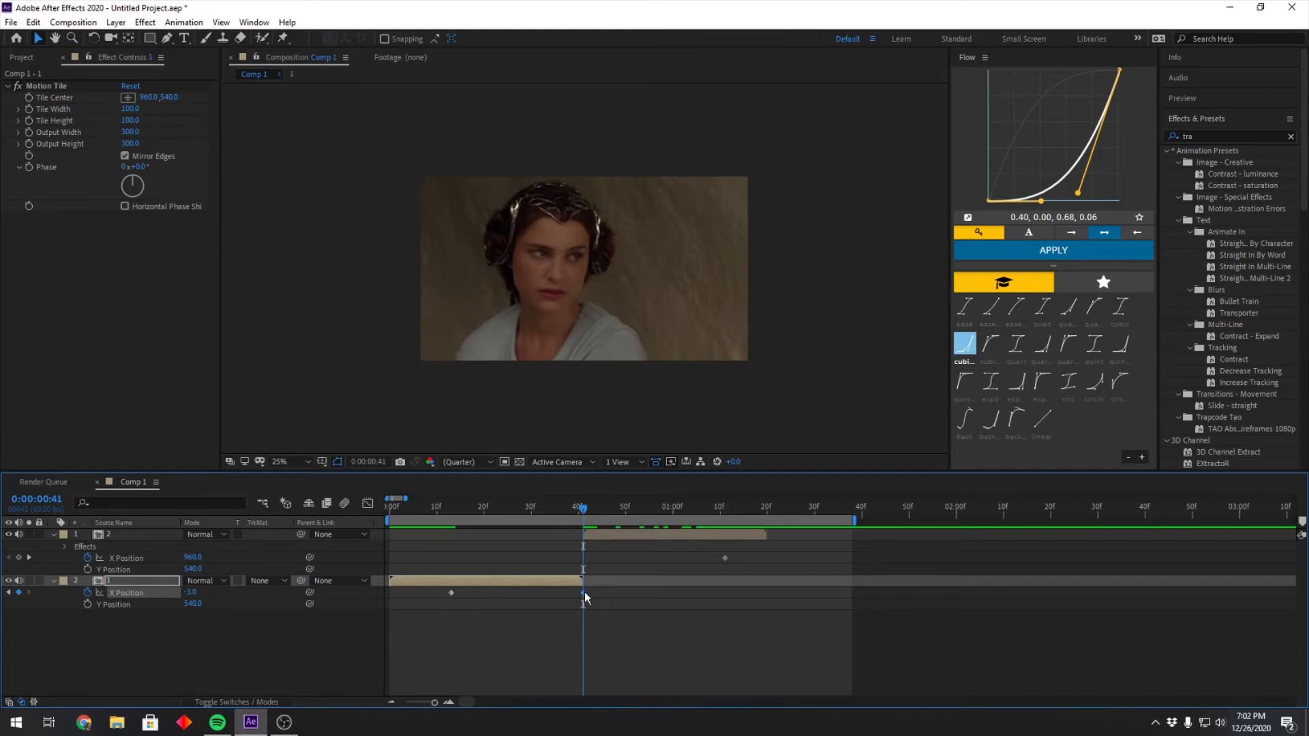
Set clip 2's X Position to 1920 at the cut at frame 41.
click(595, 537)
drag(192, 557, 903, 612)
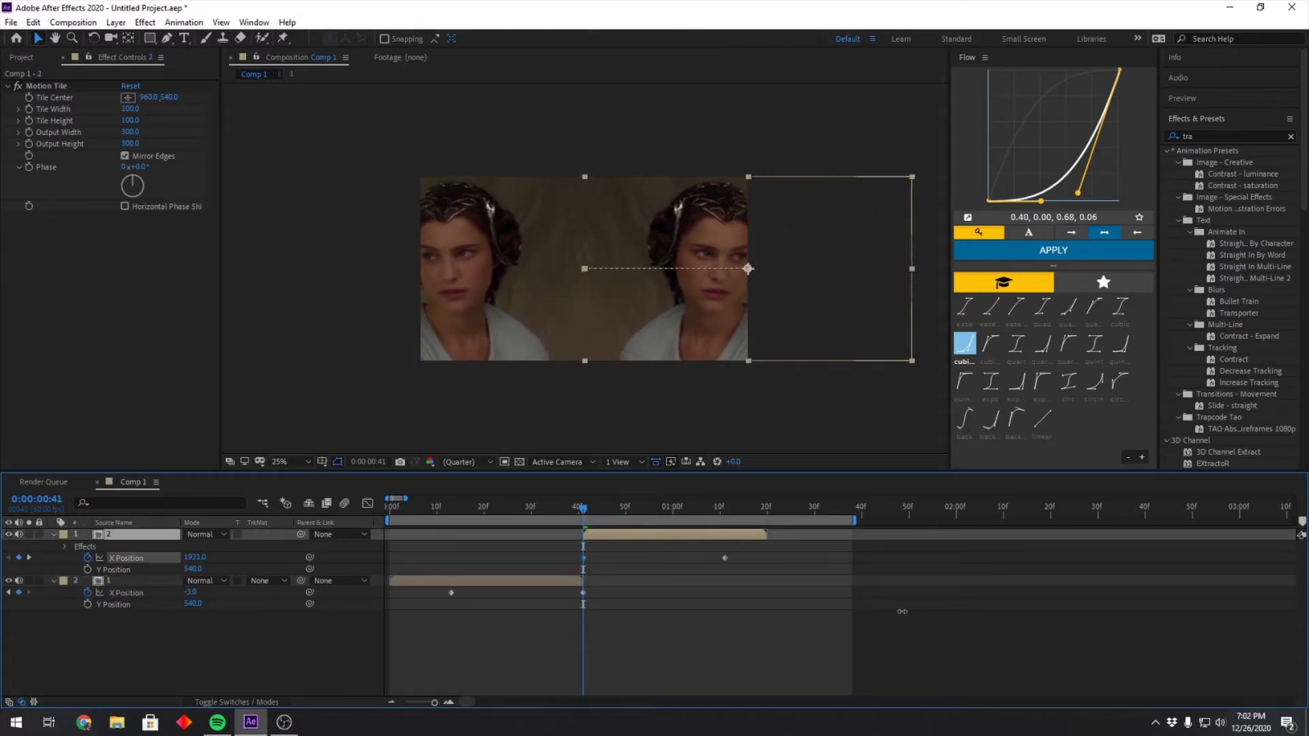
click(195, 557)
text(1920)
key(Return)
Apply Easy Ease to the X Position keyframes of both clips.
drag(756, 554, 538, 561)
key(F9)
drag(602, 595, 434, 592)
key(F9)
drag(552, 558, 743, 559)
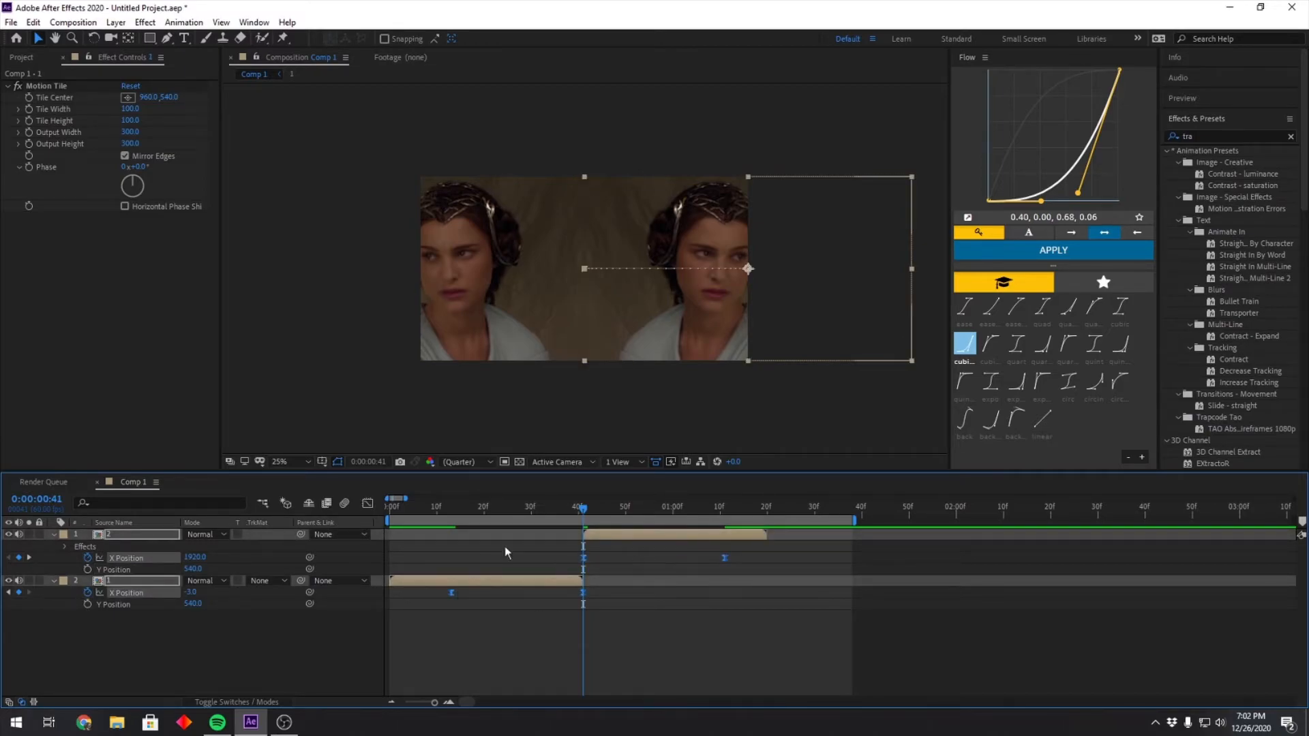
Shape both clips' X Position curves in the graph editor, steep around the cut at frame 41 and flattening toward the outer keyframes.
click(368, 503)
click(552, 649)
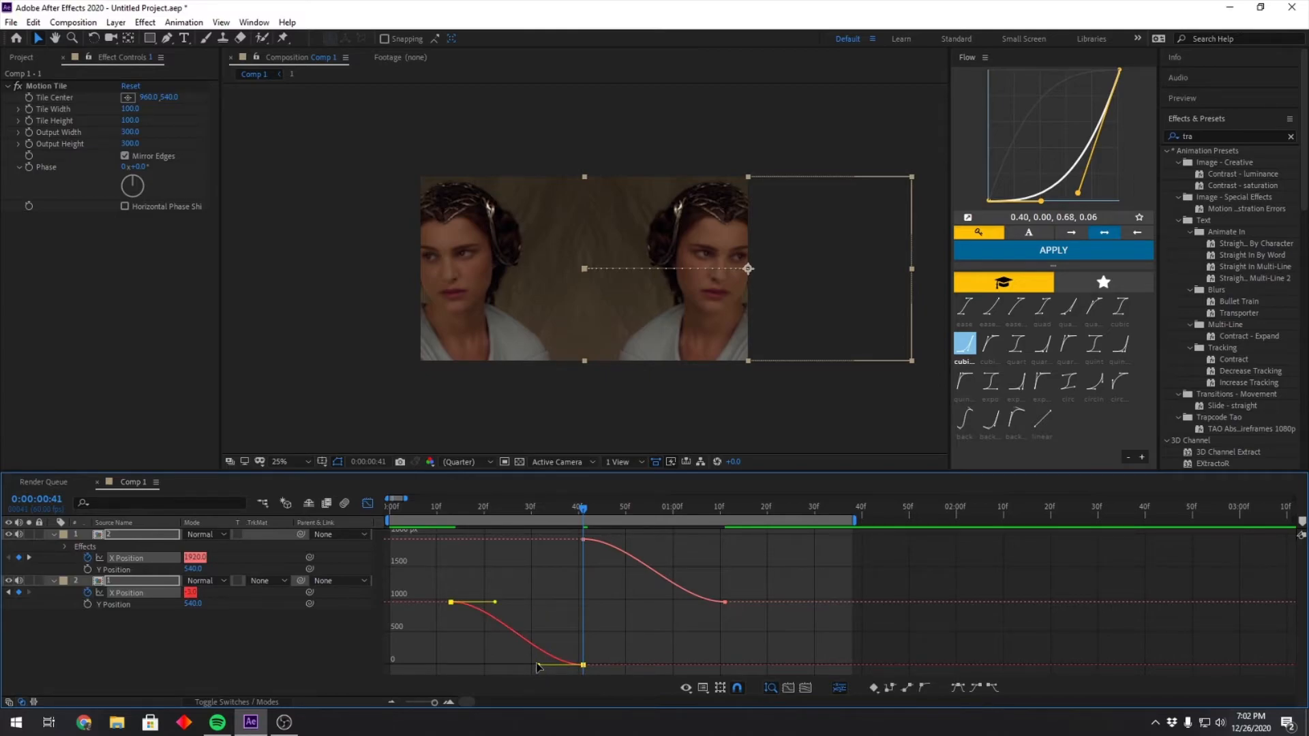
drag(538, 664, 569, 612)
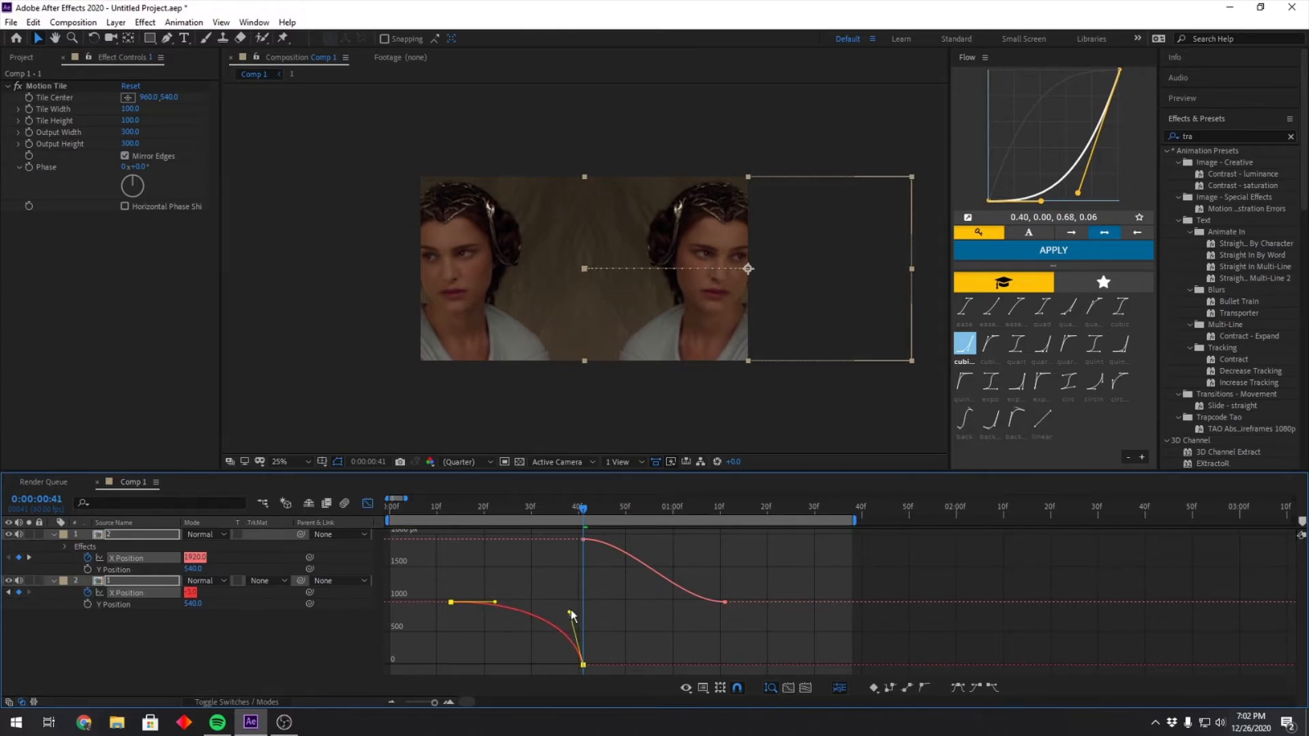
click(642, 564)
drag(629, 542, 594, 584)
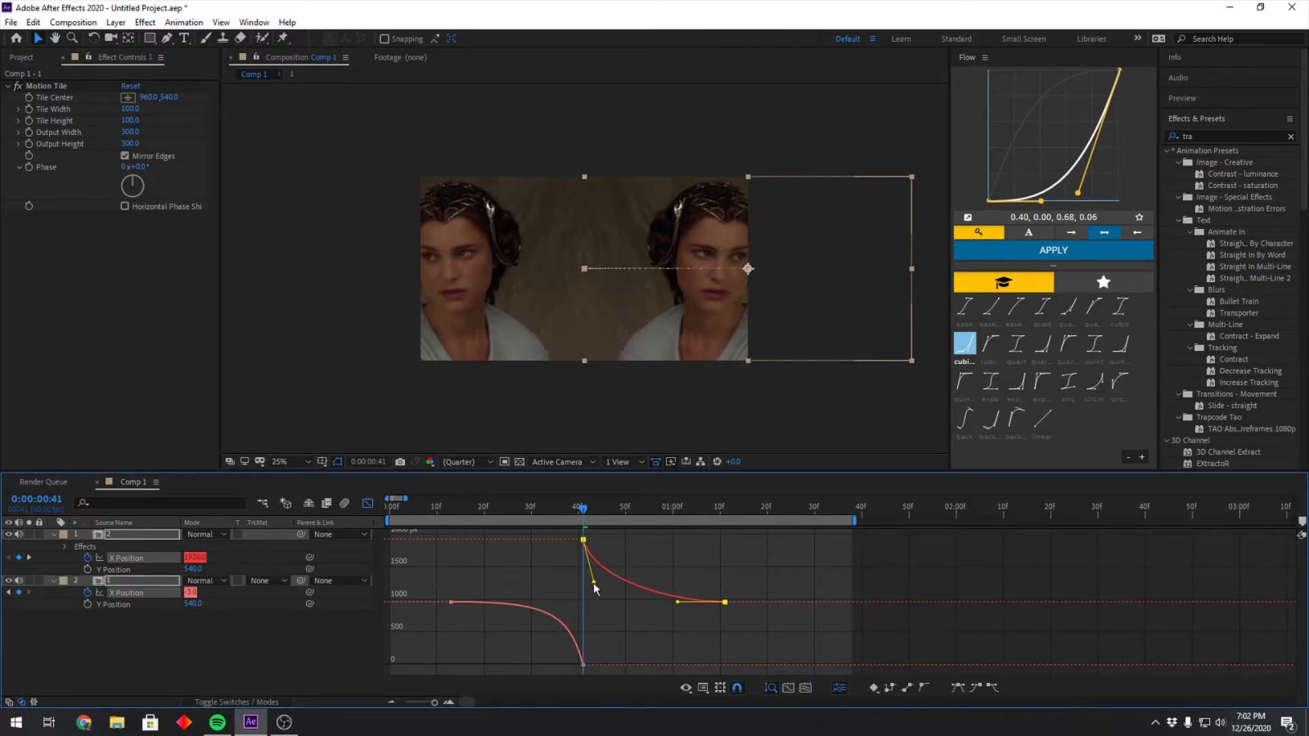
drag(678, 602, 606, 600)
Preview the horizontal slide transition from the start of the composition.
drag(576, 510, 455, 518)
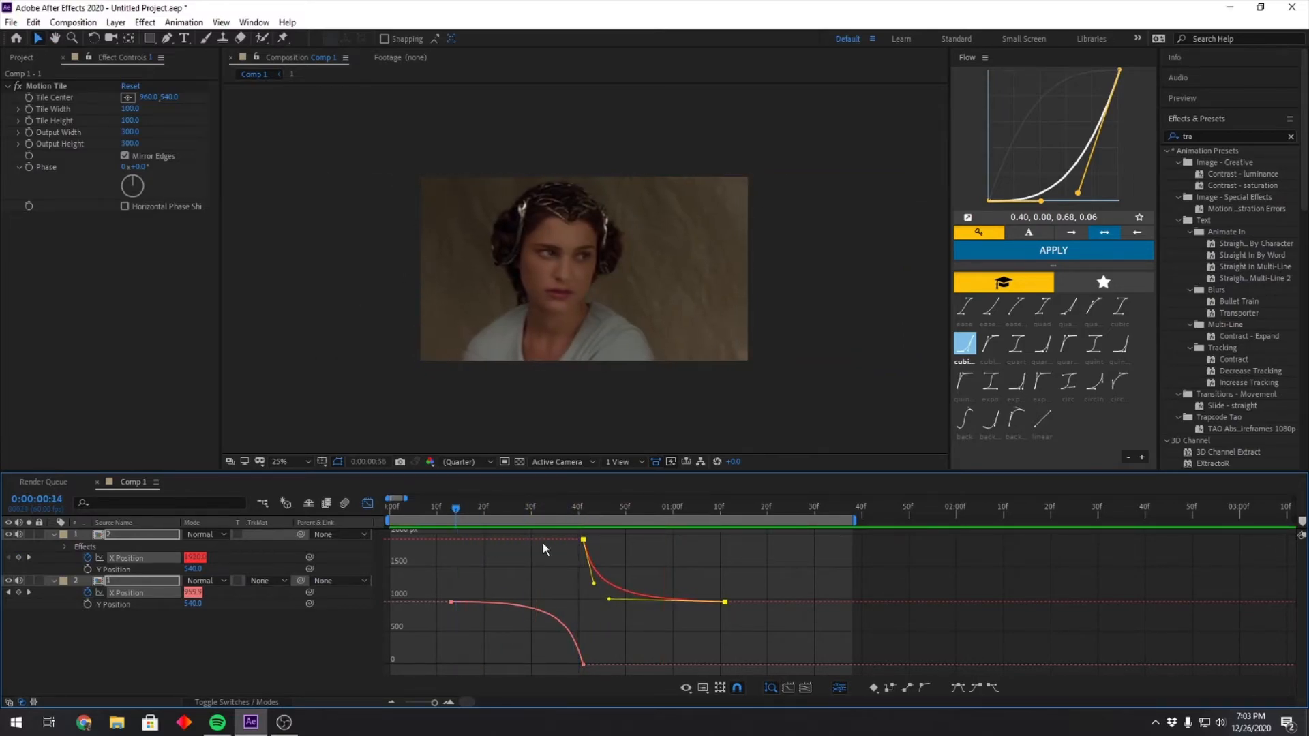
drag(820, 510, 371, 620)
key(space)
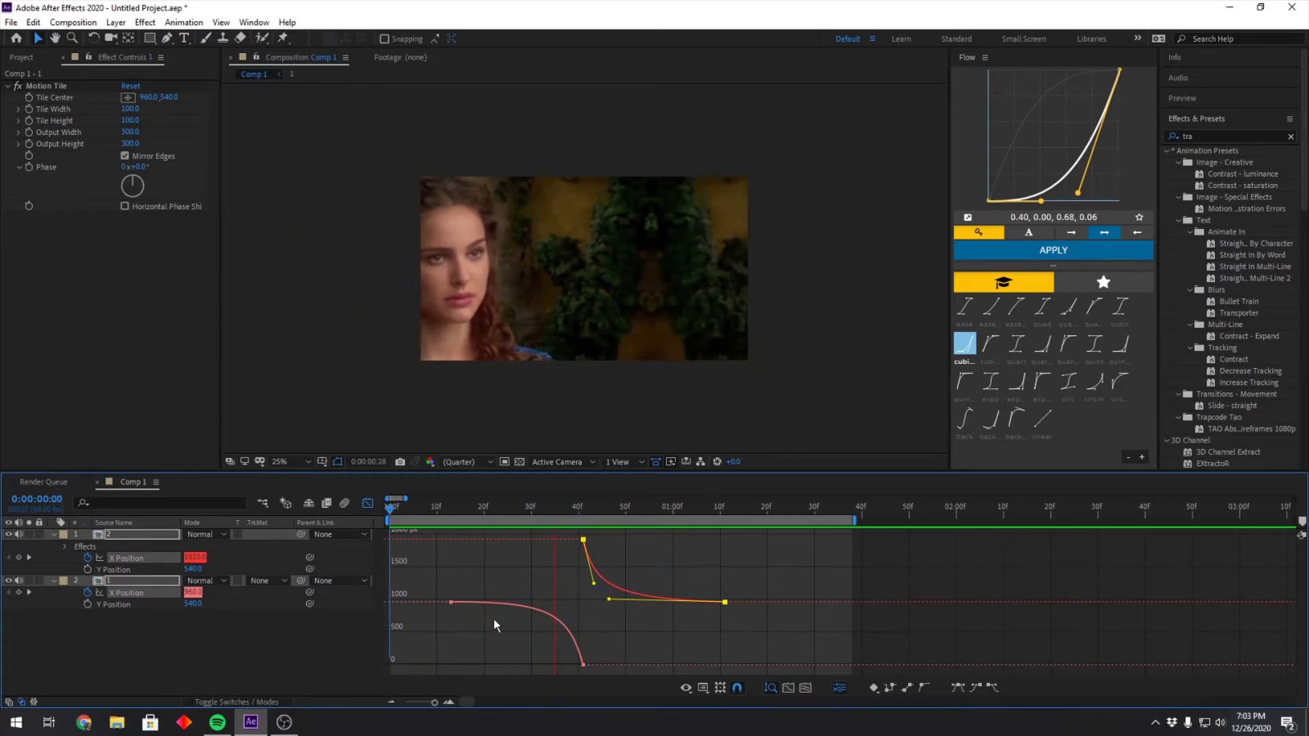
drag(795, 509, 657, 612)
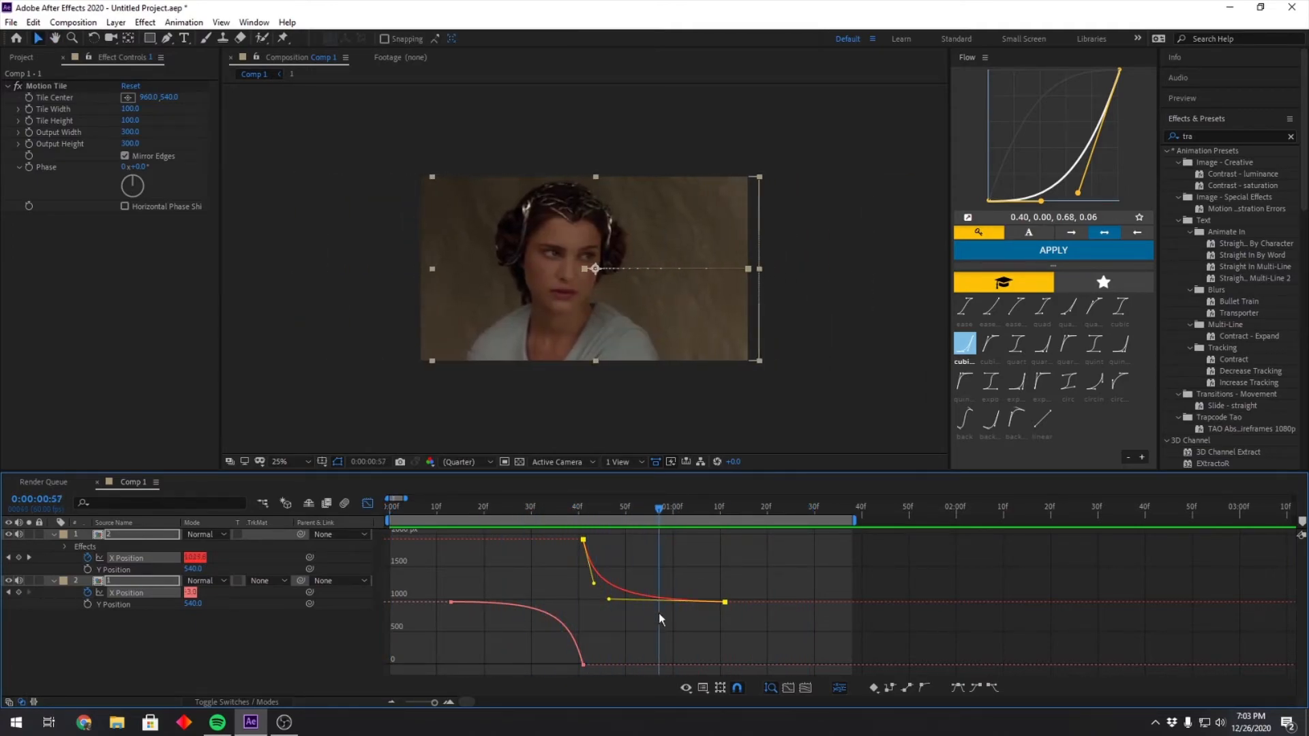
Leave the graph editor and set clip 2's X Position keyframe at the cut at frame 41 to -3.
key(shift+F3)
drag(649, 513, 582, 558)
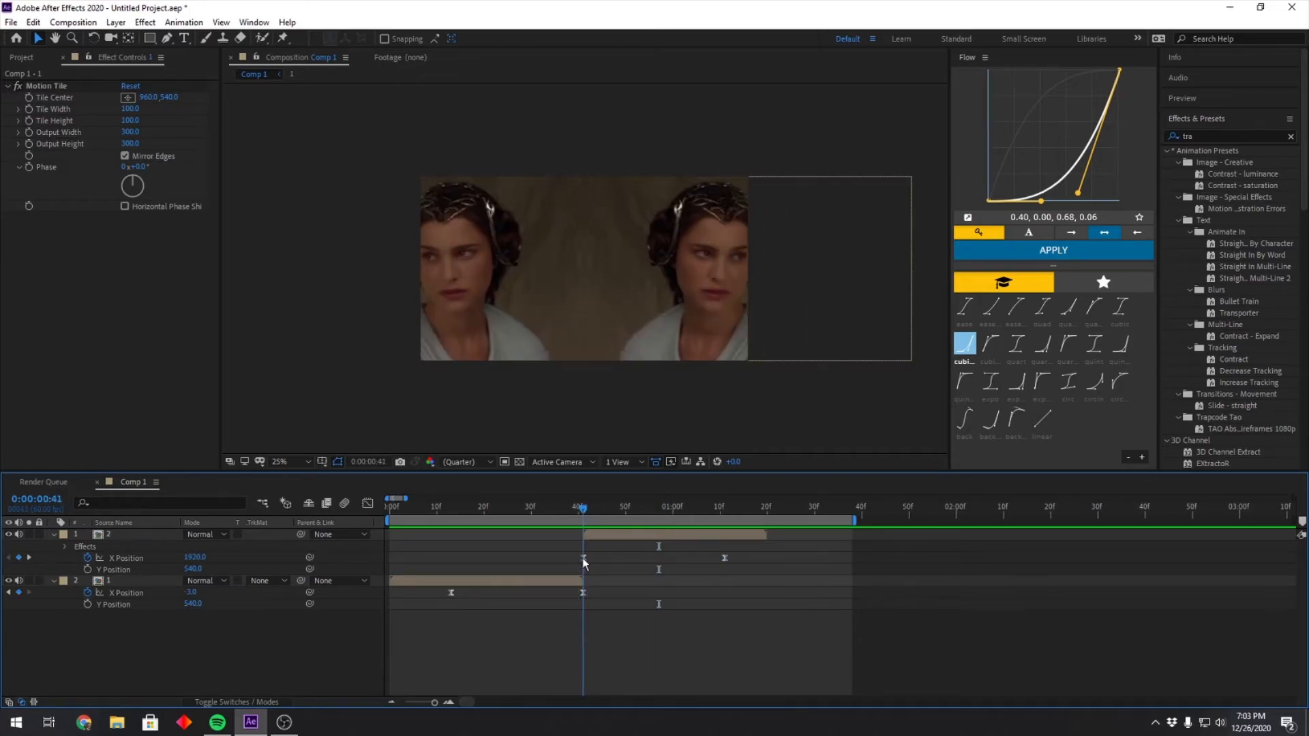
click(583, 558)
click(204, 557)
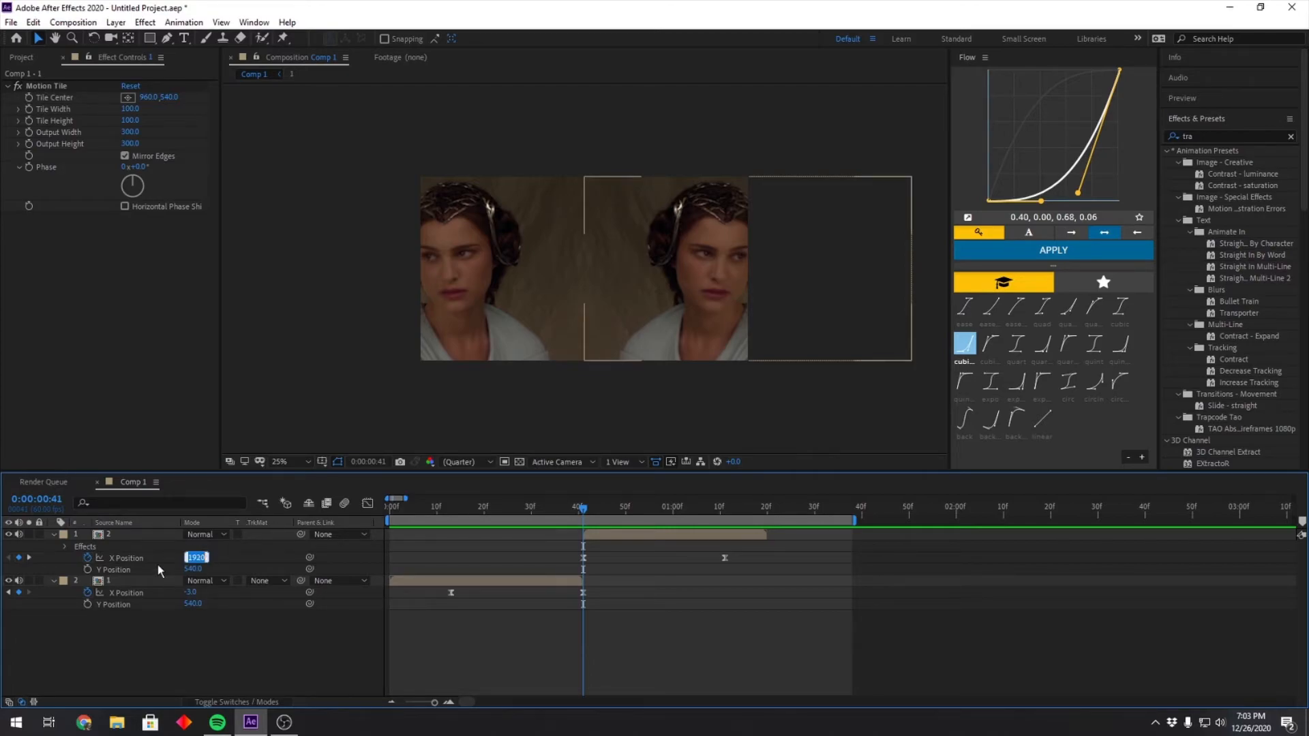
text(-3)
key(Return)
Set clip 1's X Position keyframe at the cut to 1920 to reverse its slide direction.
click(198, 594)
text(1920)
click(760, 580)
Ease both clips' X Position keyframes and shape clip 2's curve to rise steeply from the cut, flattening toward its last keyframe.
drag(759, 555, 435, 604)
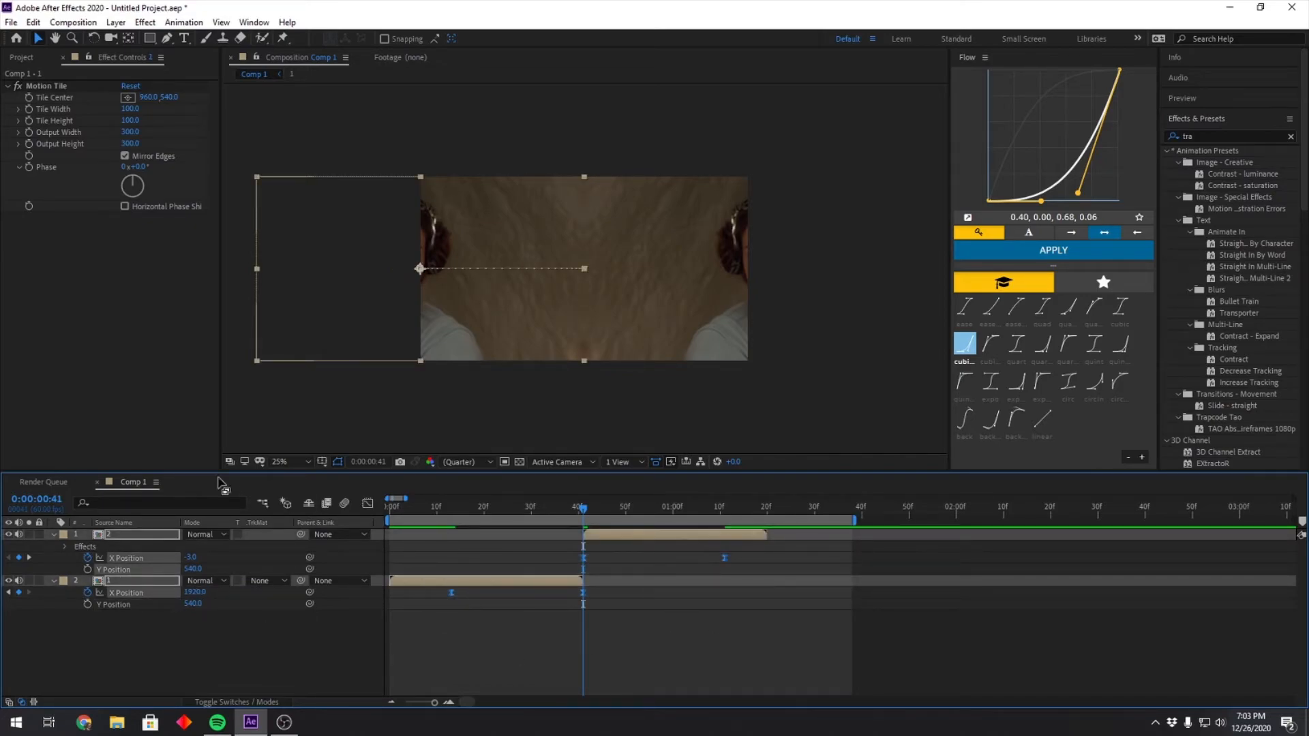
click(367, 503)
click(656, 632)
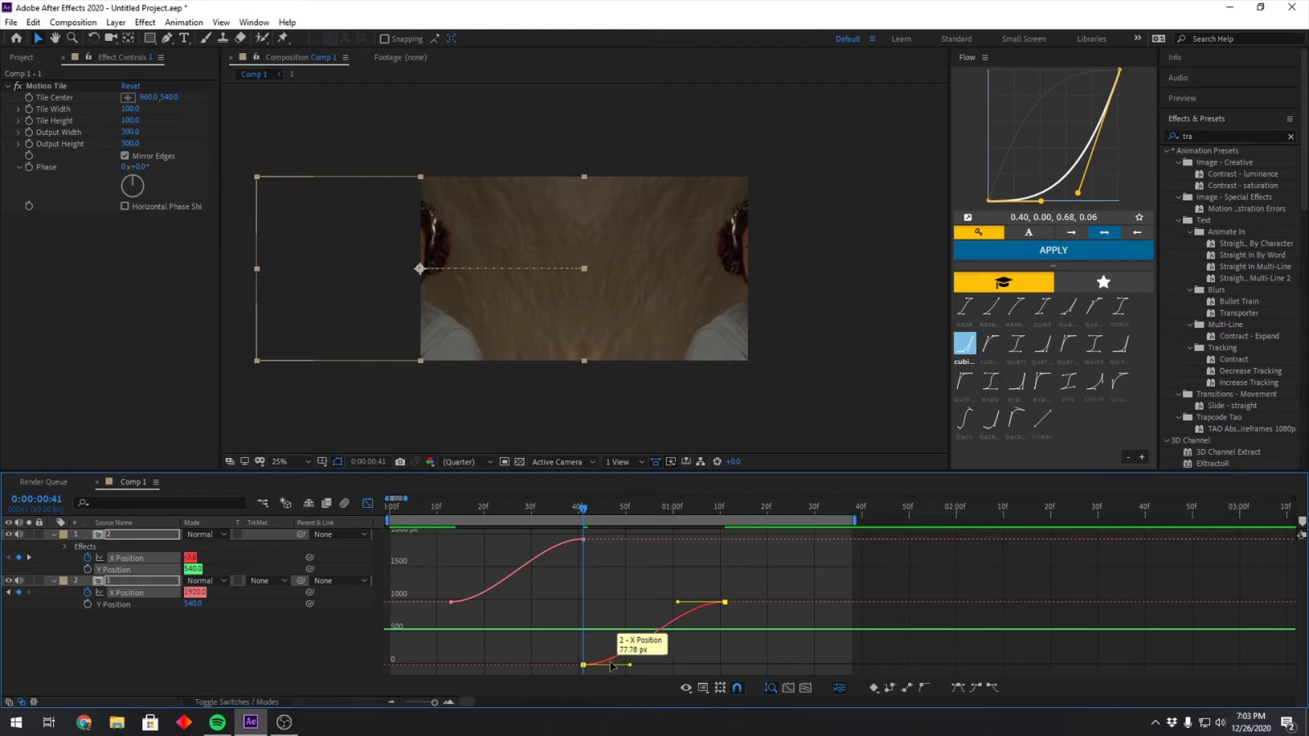
drag(629, 665, 588, 611)
drag(678, 604, 623, 603)
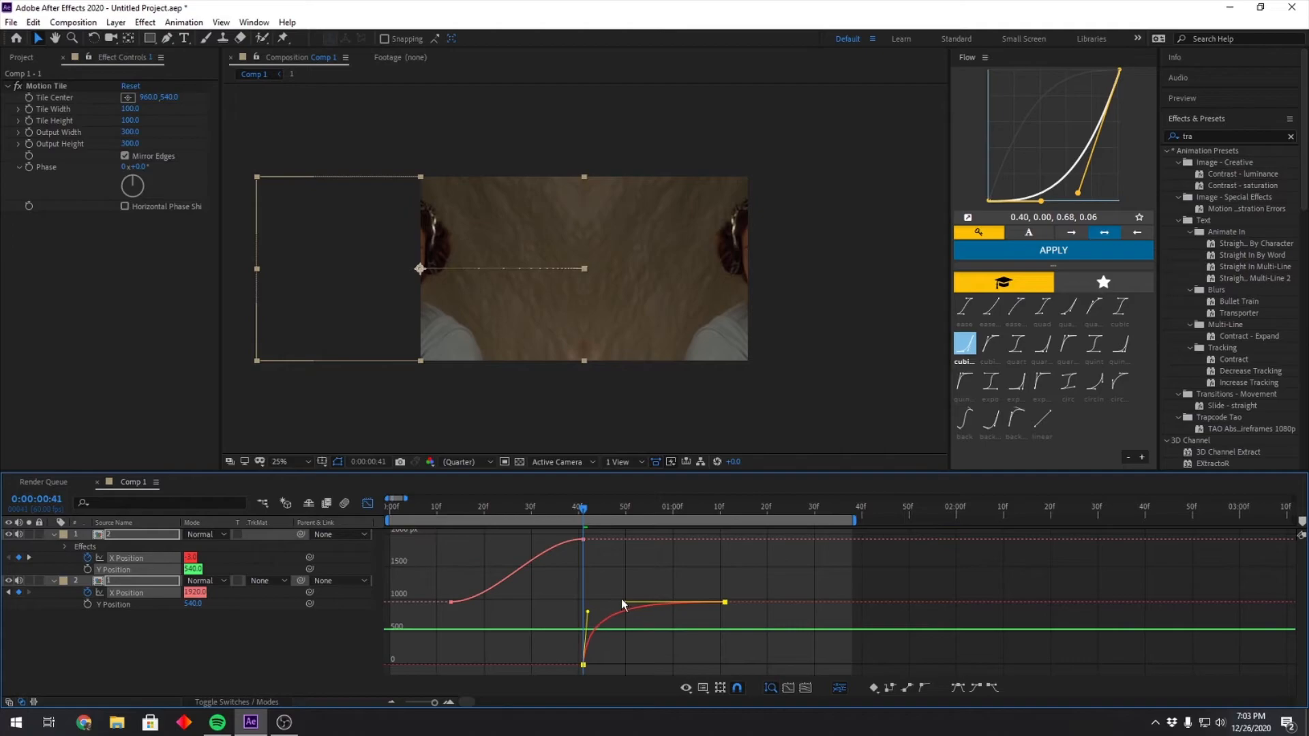
Shape clip 1's X Position curve to start flat and steepen sharply into the cut, and preview the reversed slide.
click(526, 557)
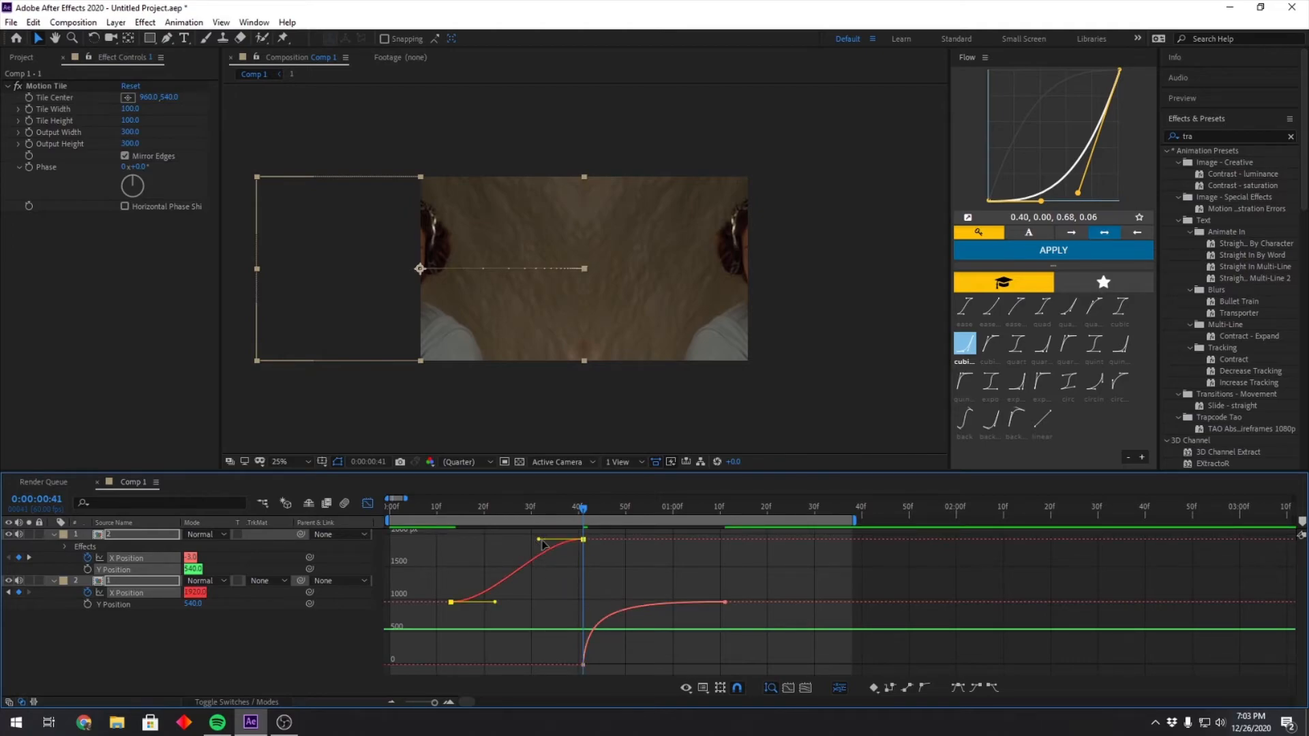
drag(565, 538, 577, 585)
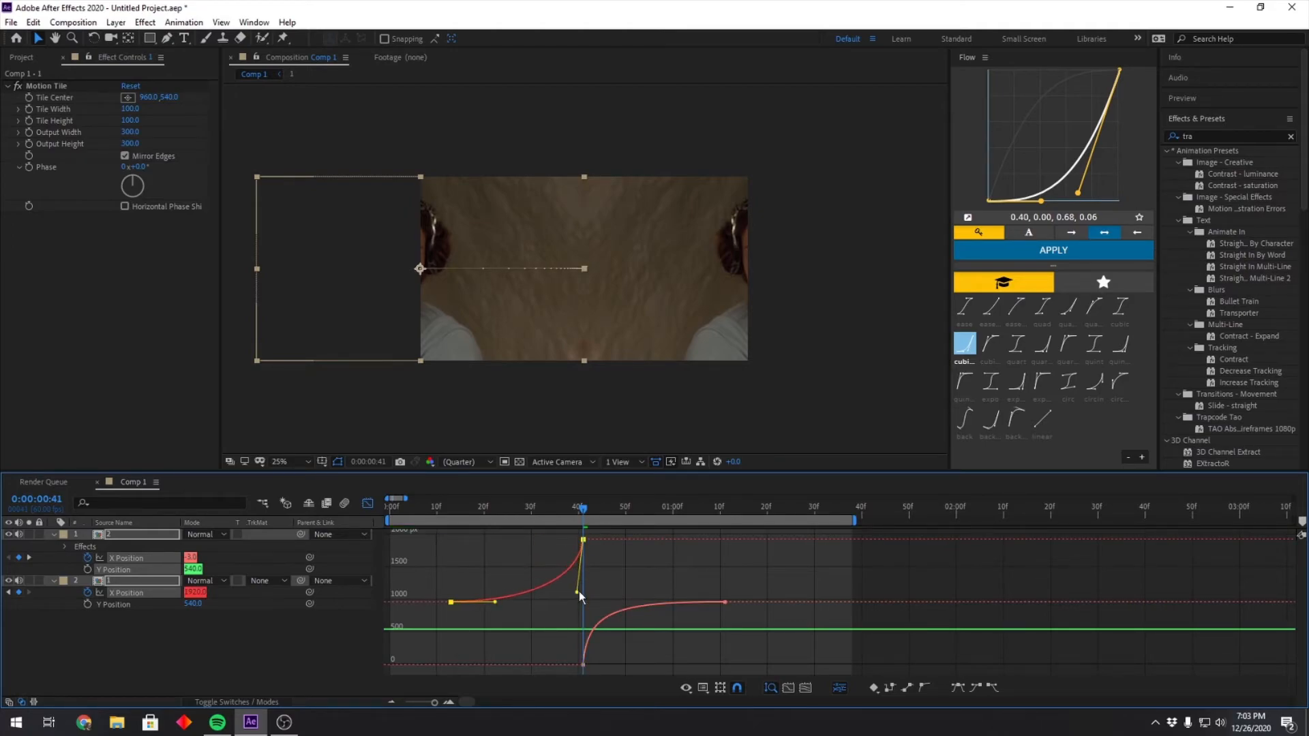
drag(495, 602, 554, 603)
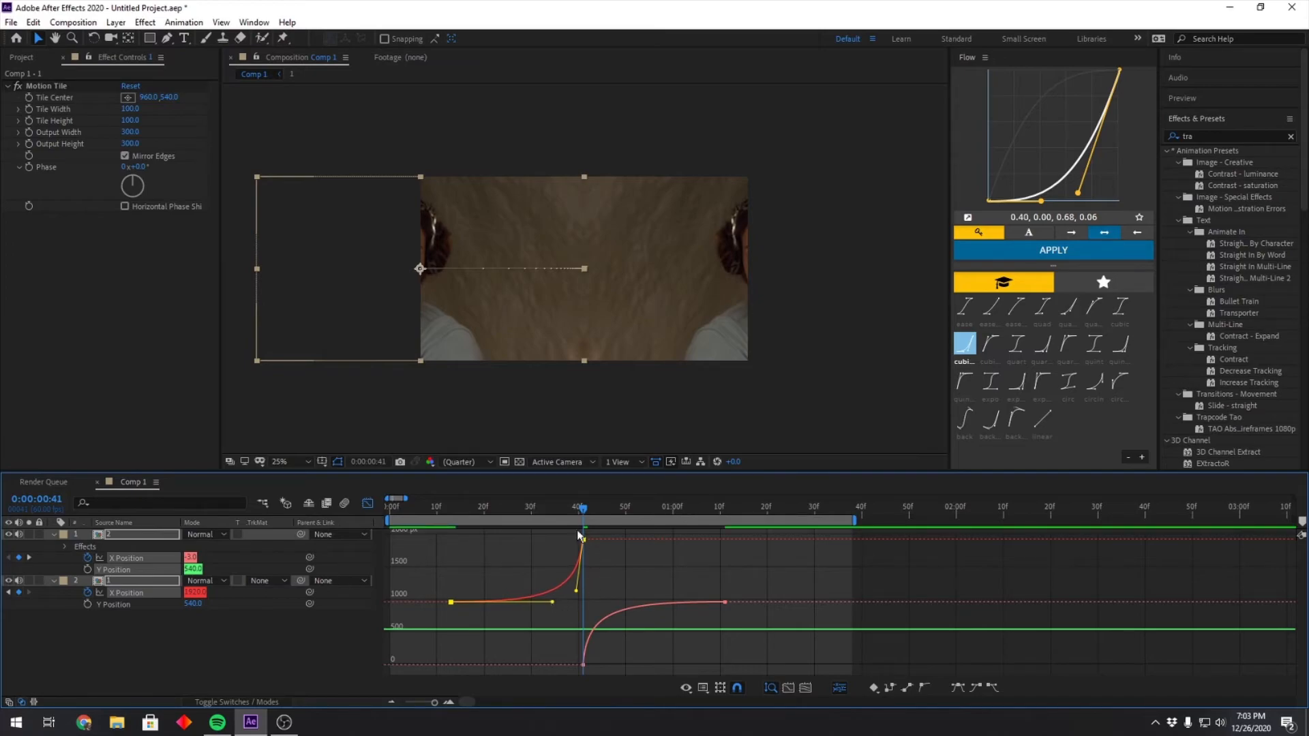
drag(576, 518, 439, 558)
key(space)
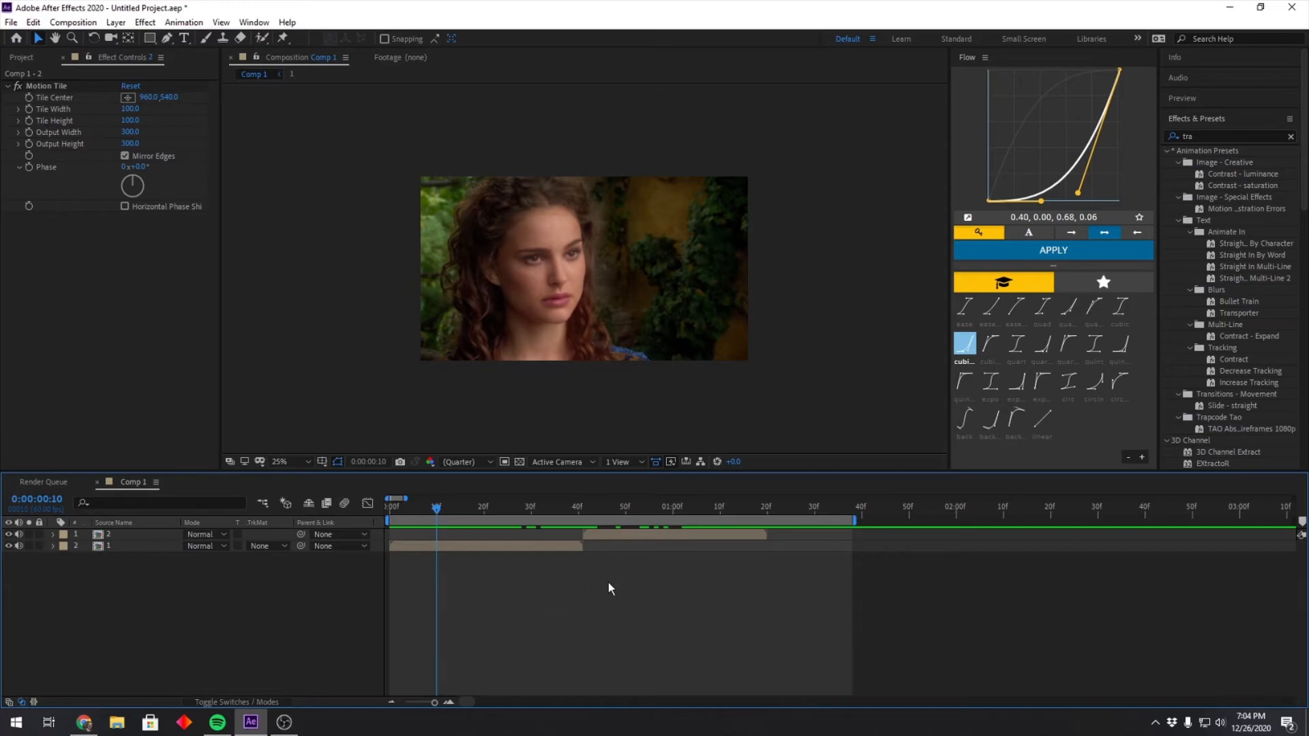
Add 0° Rotation keyframes to clip 1 at frame 10 and to clip 2 at 0:00:01:16.
key(r)
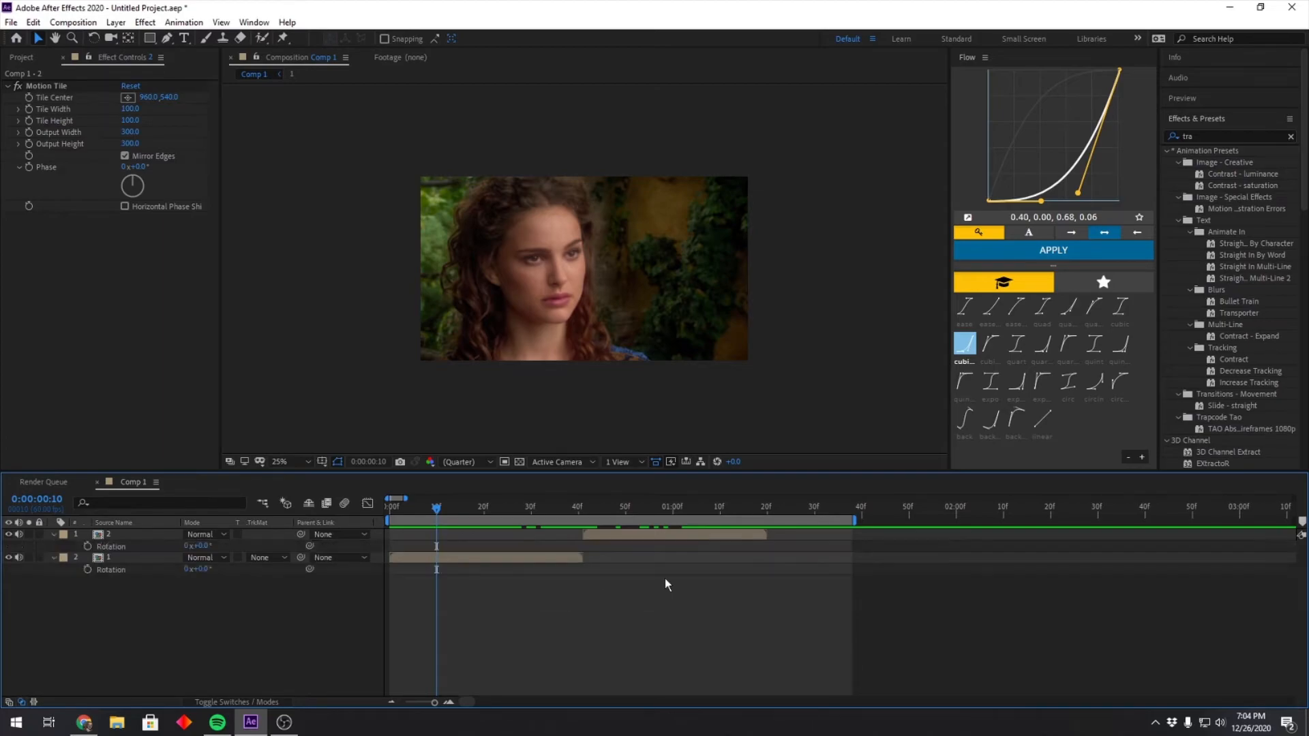
click(87, 569)
drag(437, 510, 550, 510)
click(747, 508)
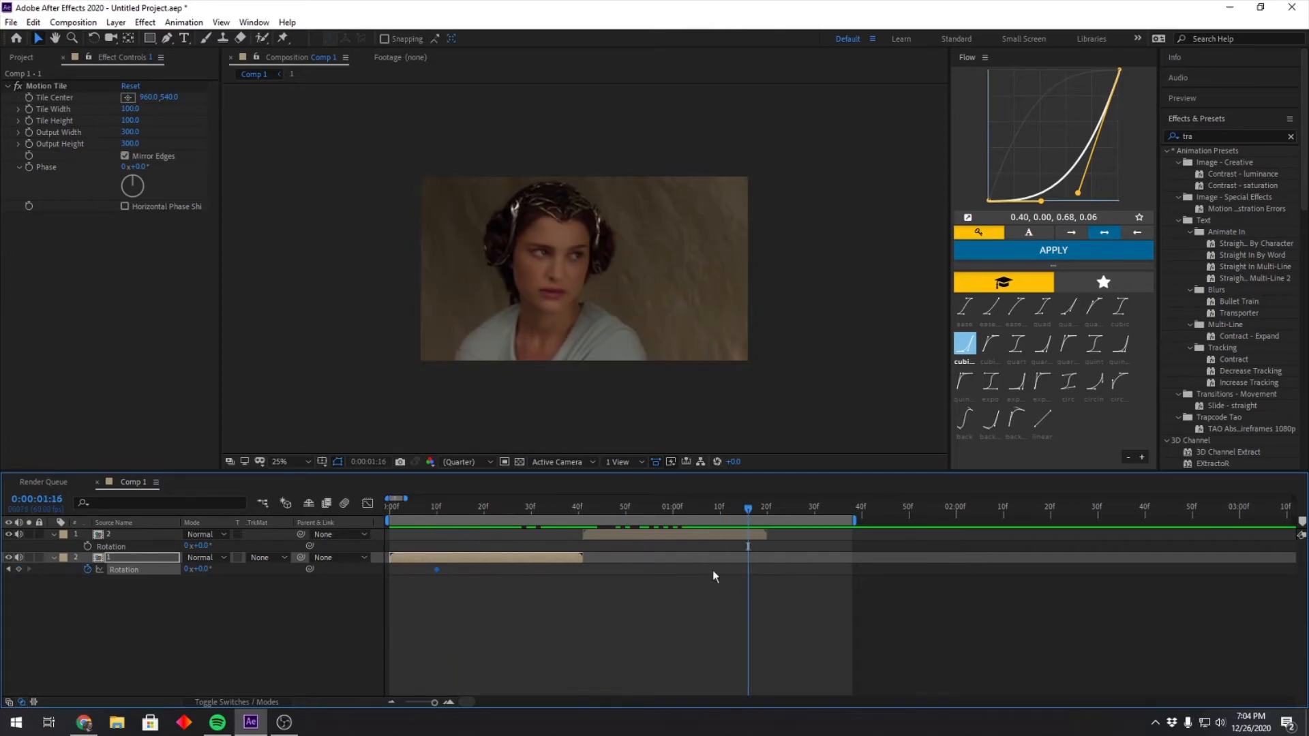
click(87, 546)
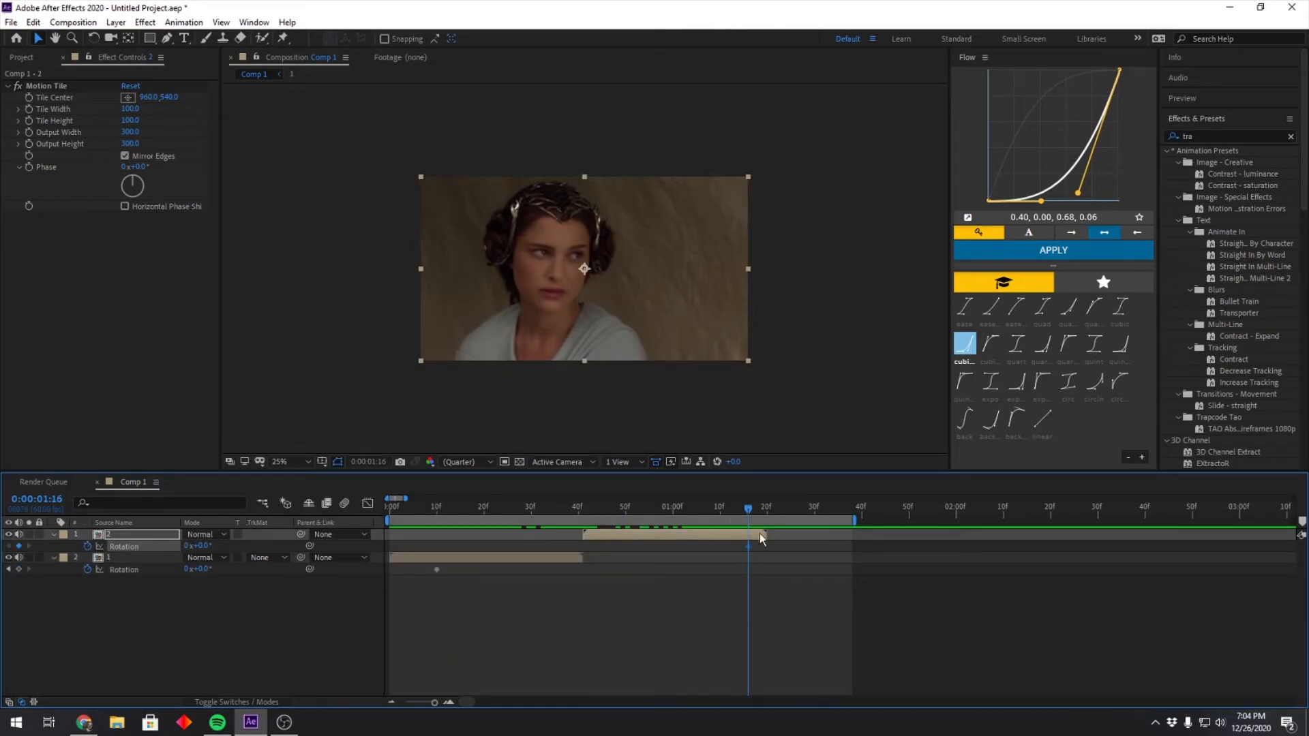
Set clip 2's Rotation to 180° at the cut at frame 41 and move that keyframe to frame 40.
drag(743, 504, 579, 545)
click(604, 556)
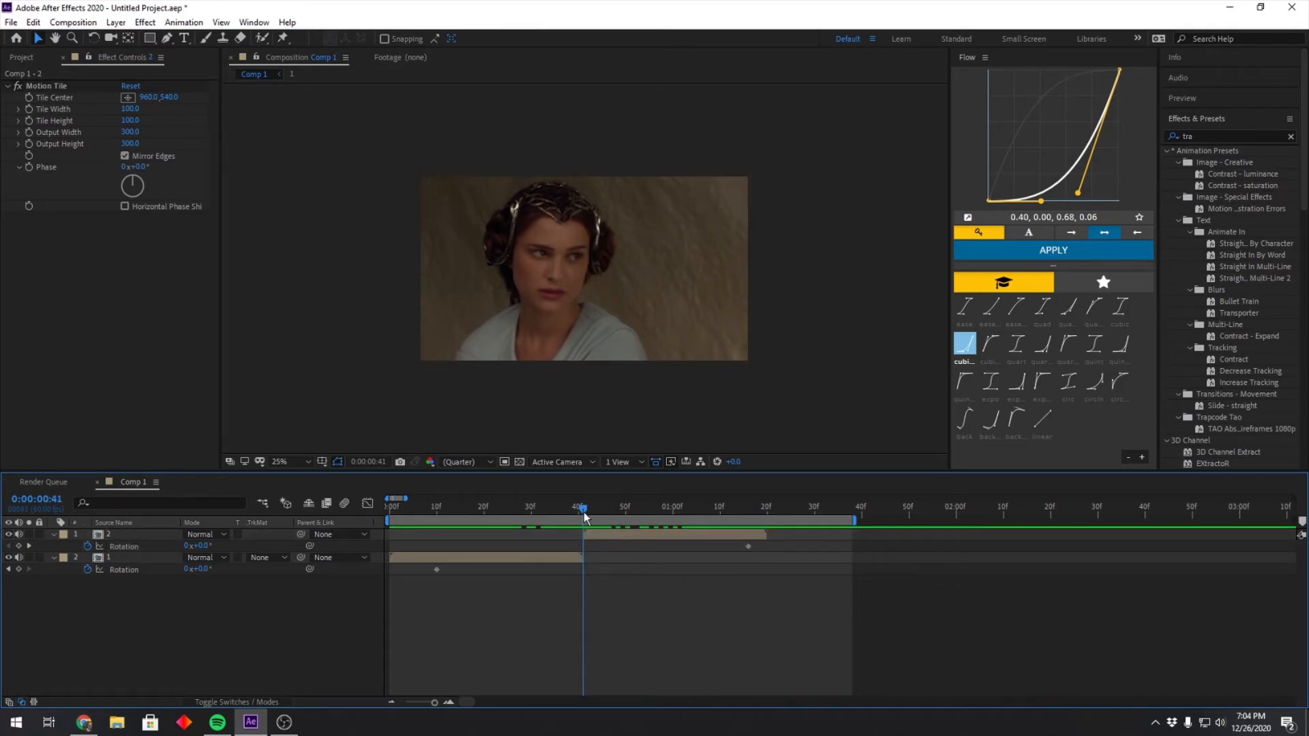
click(615, 534)
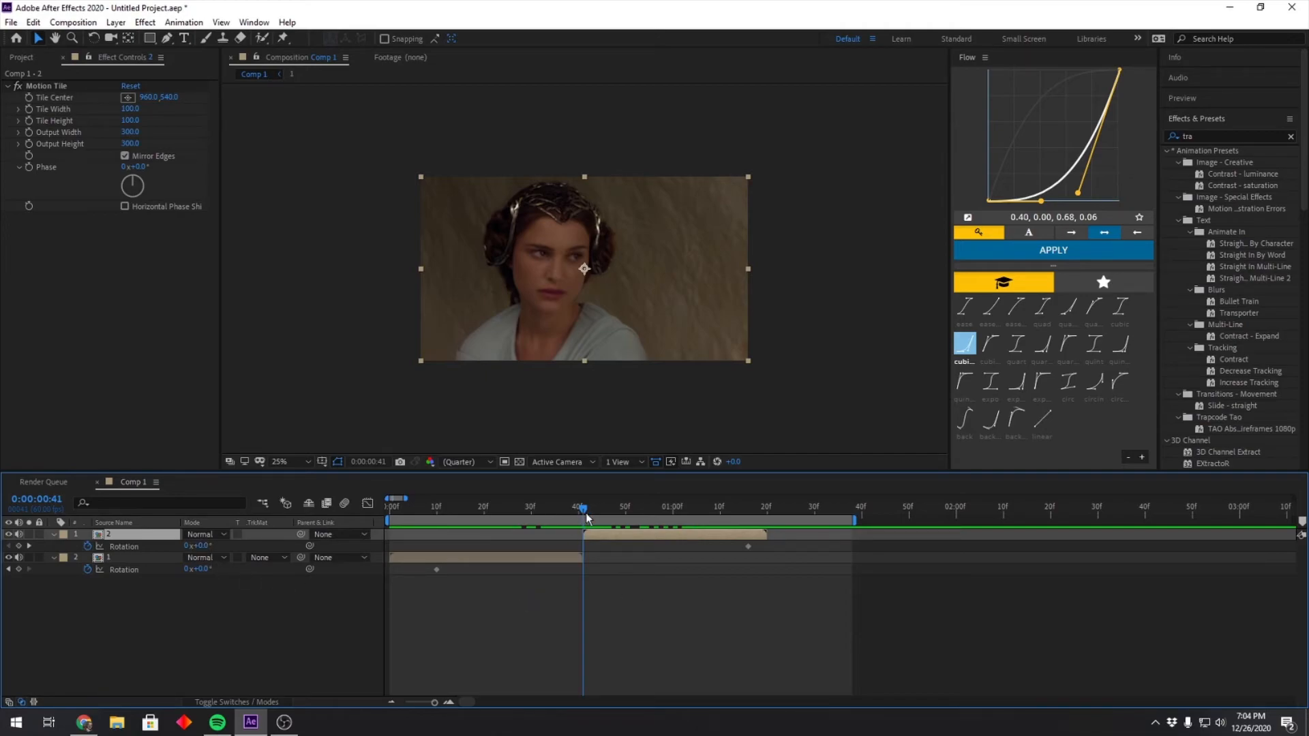
click(603, 550)
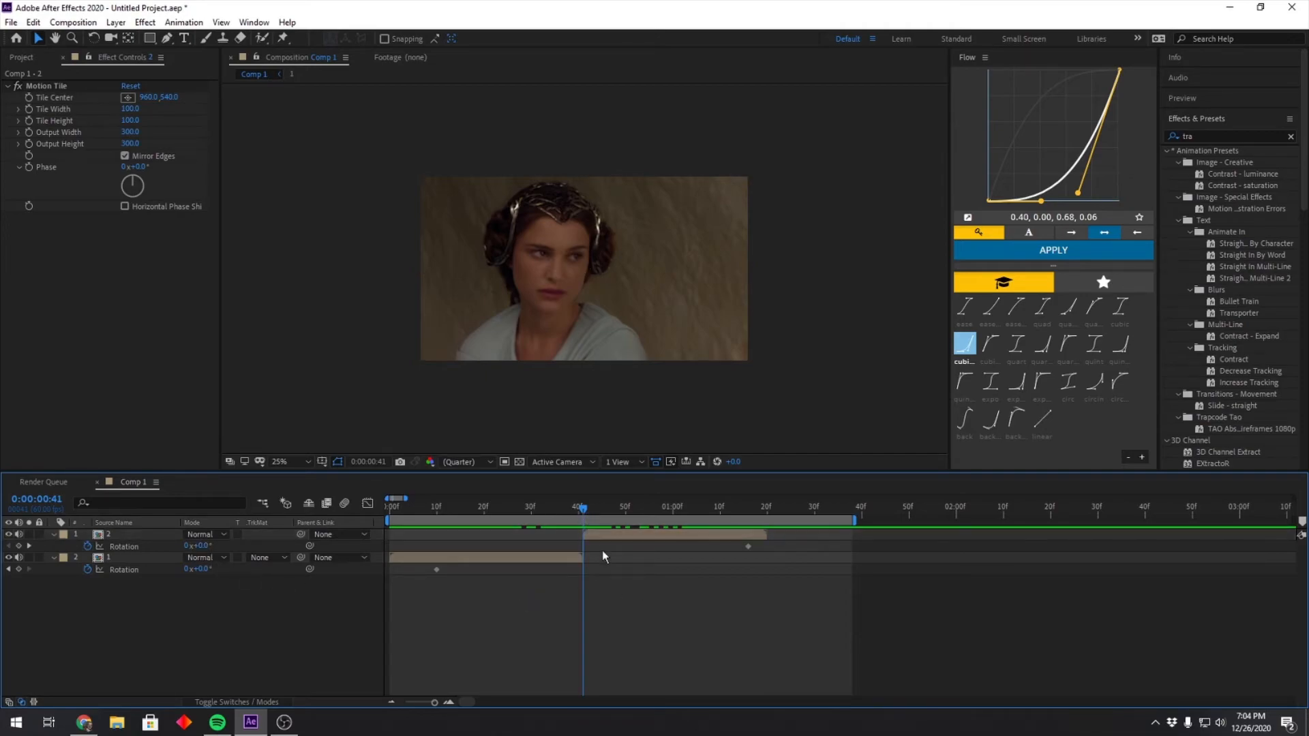
click(205, 546)
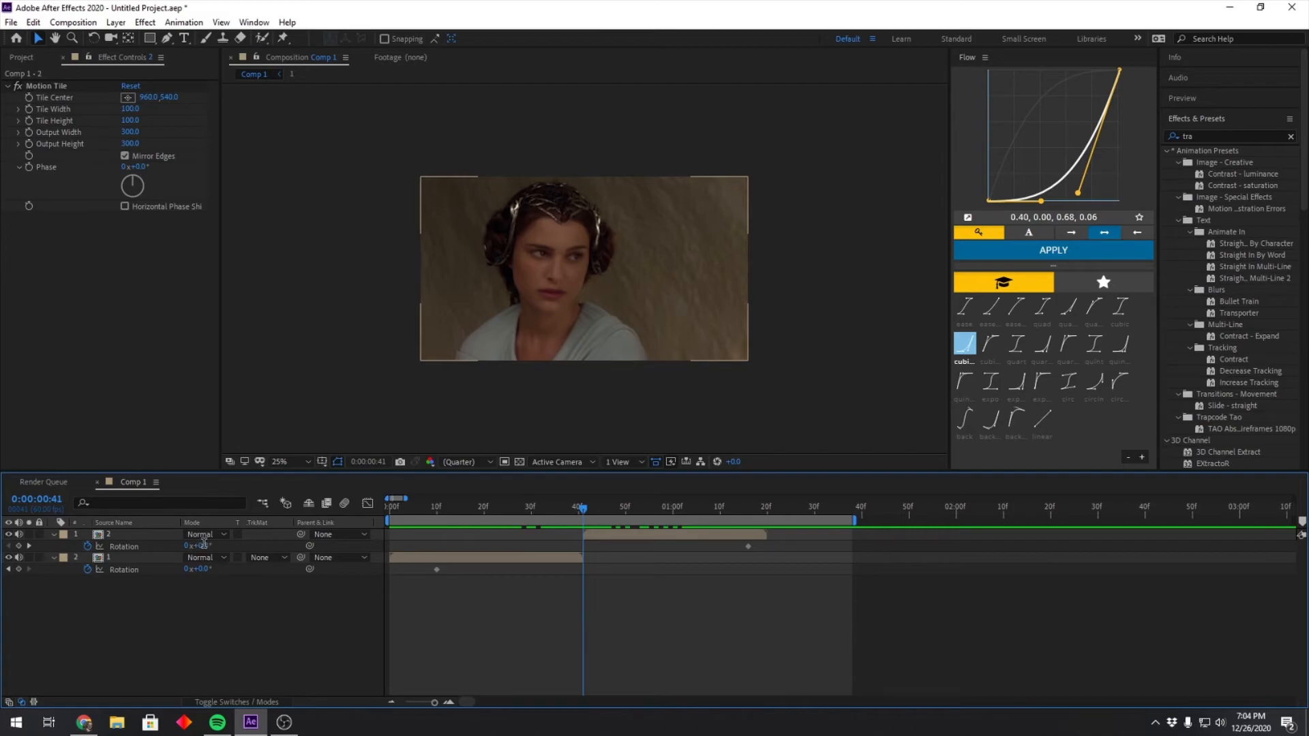
text(190)
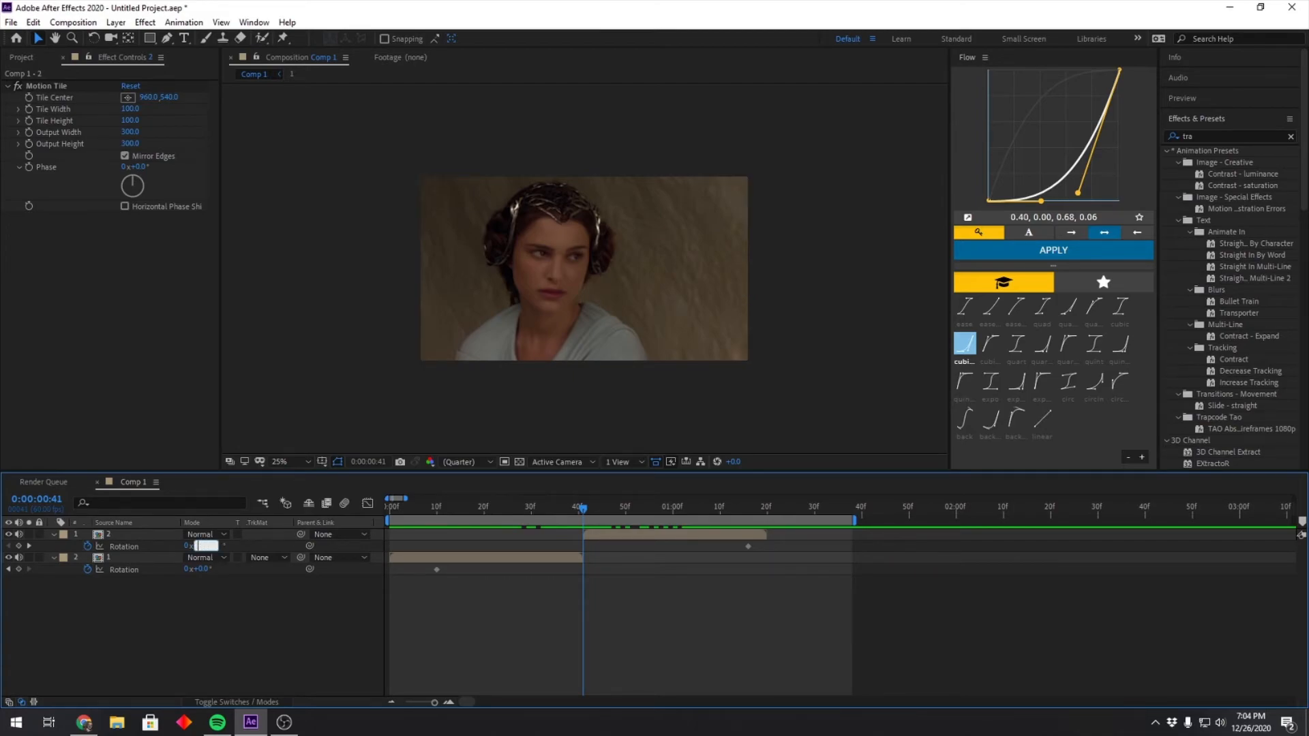
key(Return)
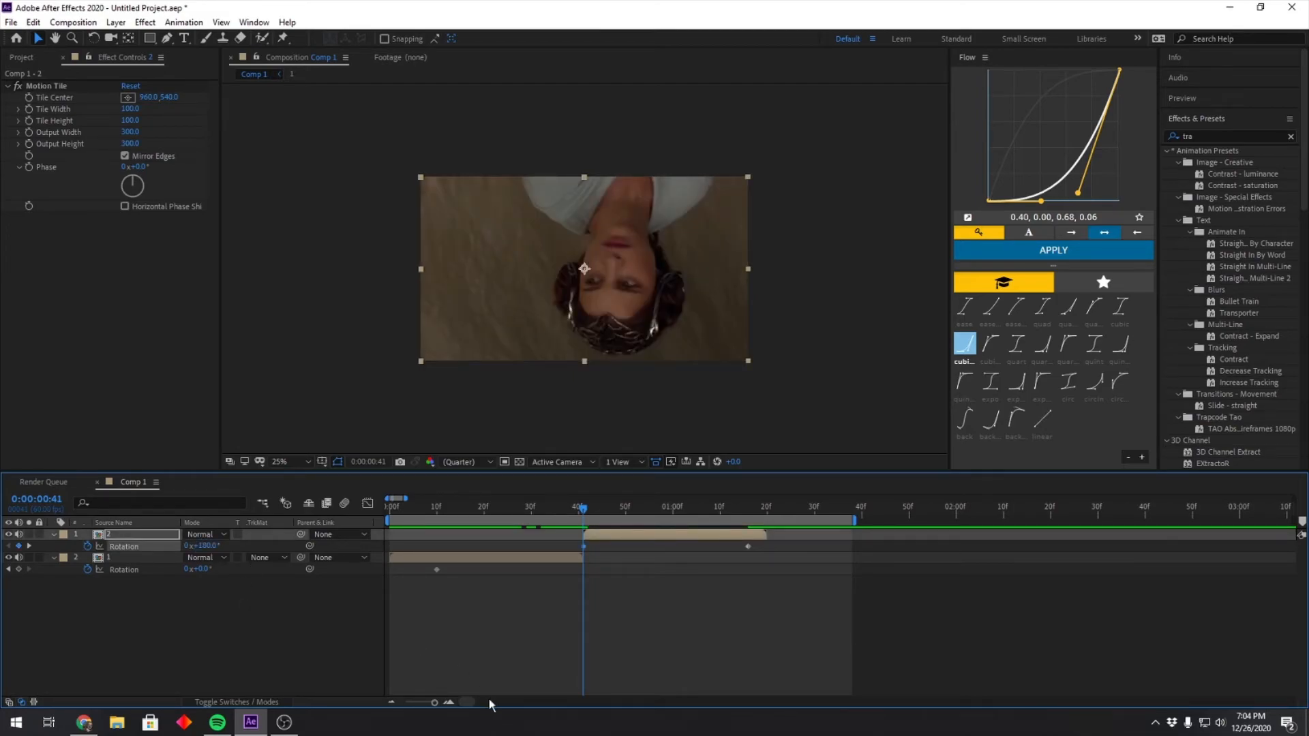
click(453, 700)
drag(586, 548, 578, 550)
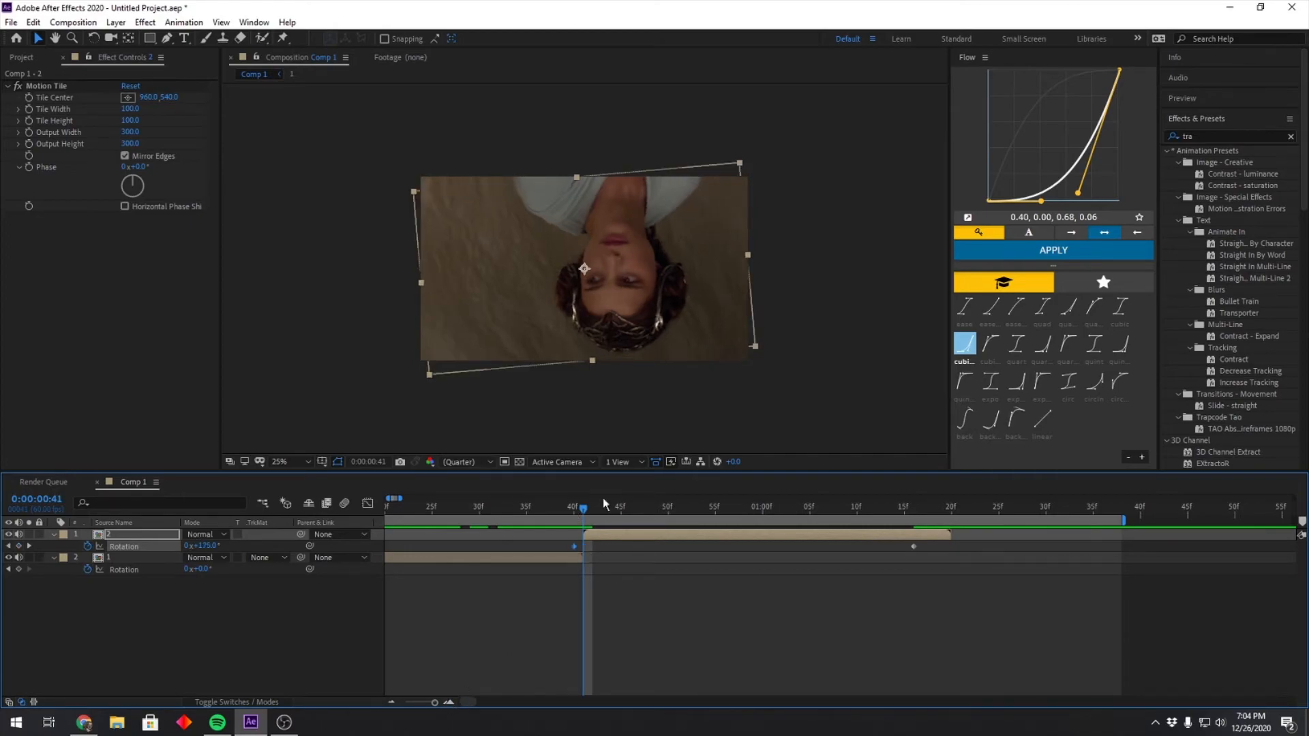
Set clip 1's Rotation to 90° at the cut at frame 41.
click(215, 595)
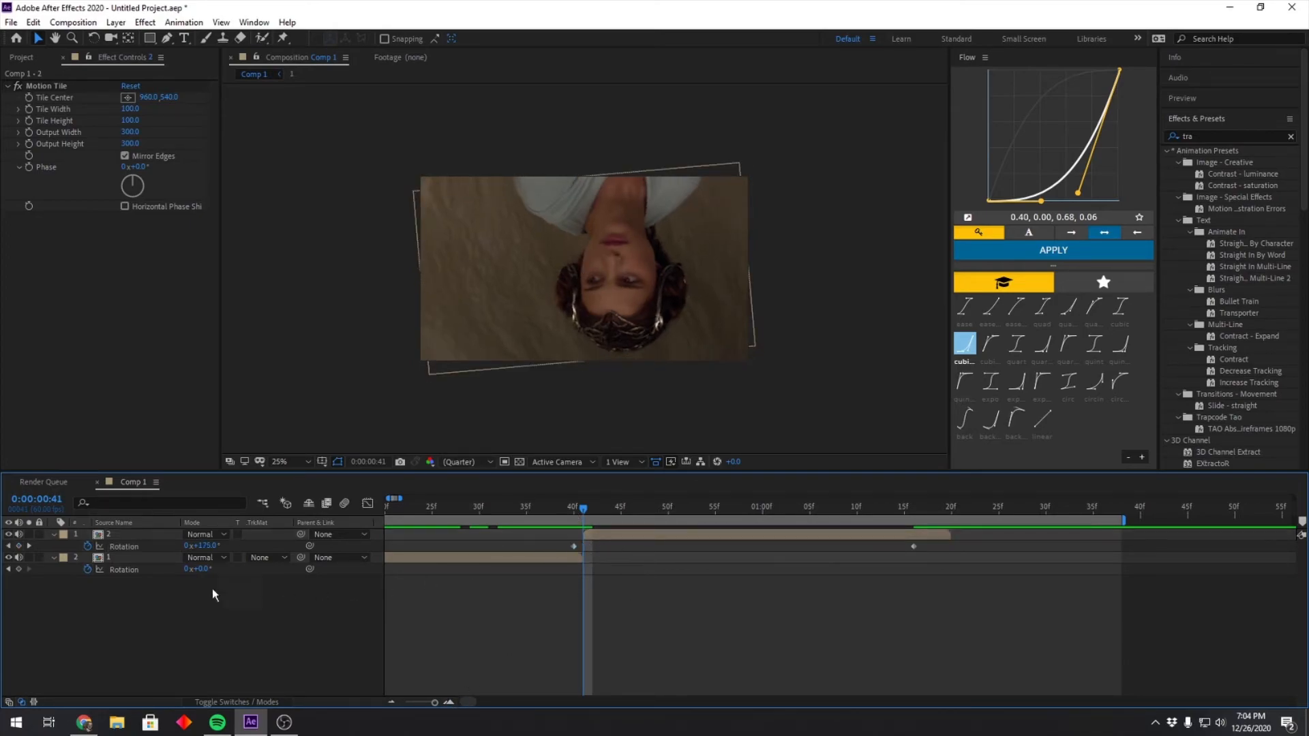
click(198, 570)
key(Return)
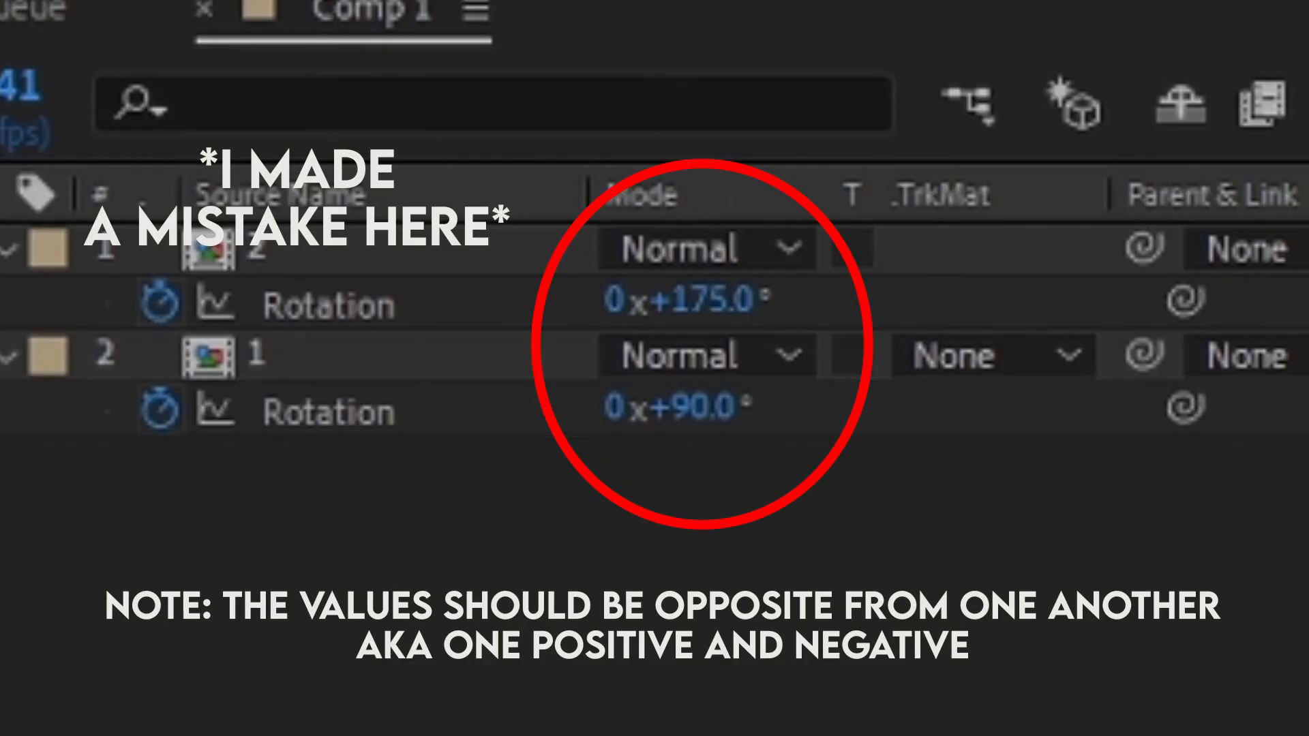
Apply Easy Ease to both clips' Rotation keyframes and shape their curves in the graph editor to be steep around the cut.
shift+click(327, 305)
key(F9)
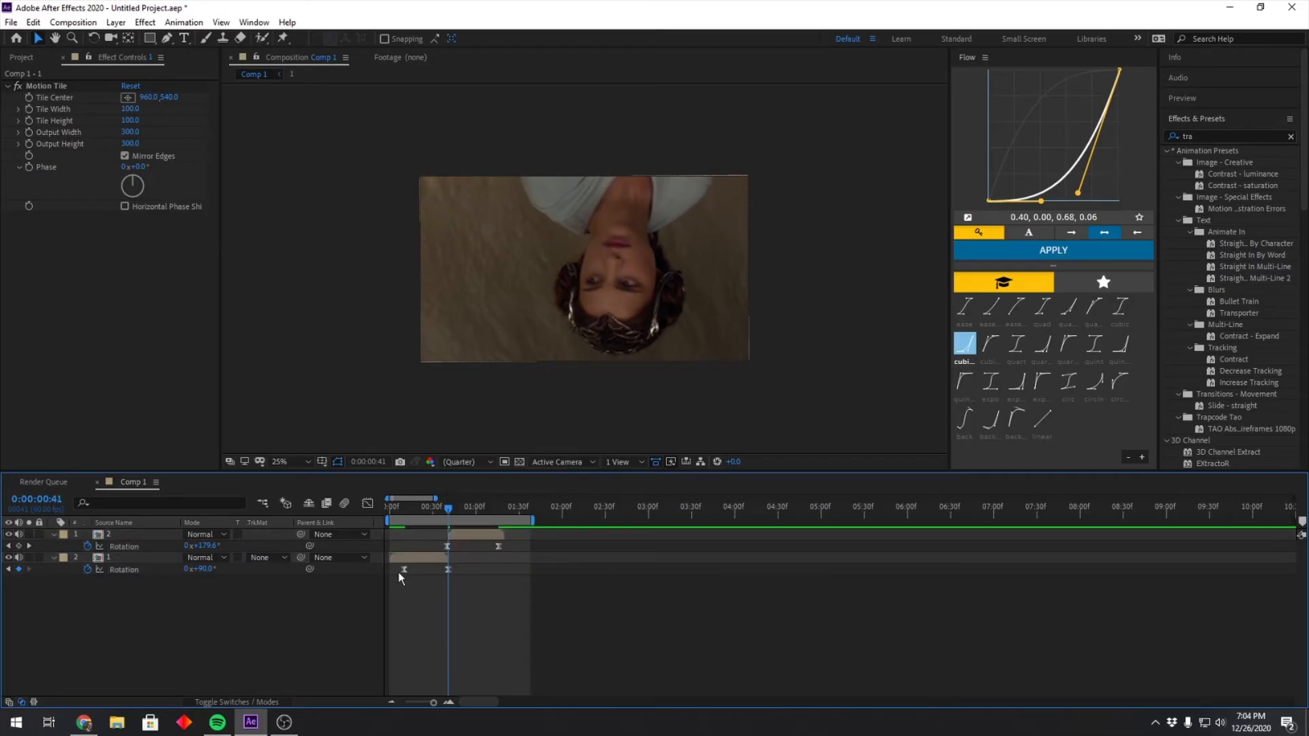
drag(398, 571, 520, 543)
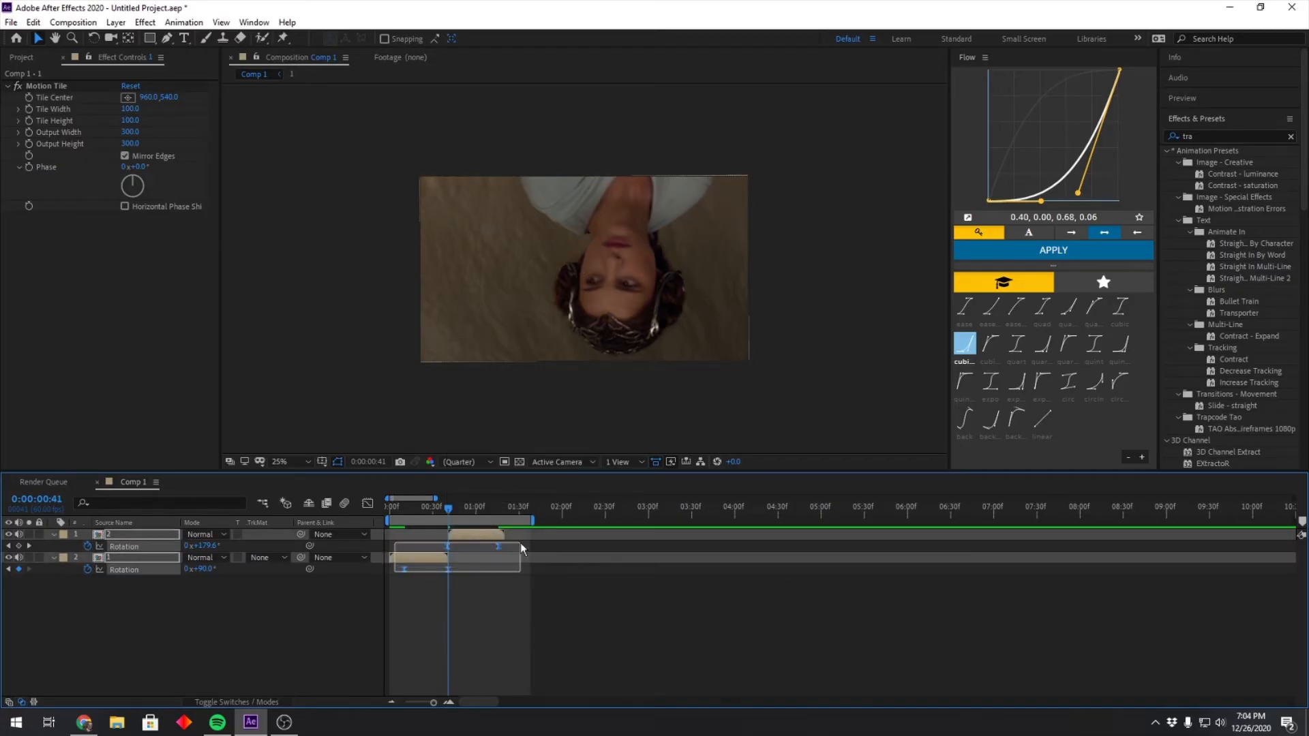
click(368, 503)
click(448, 701)
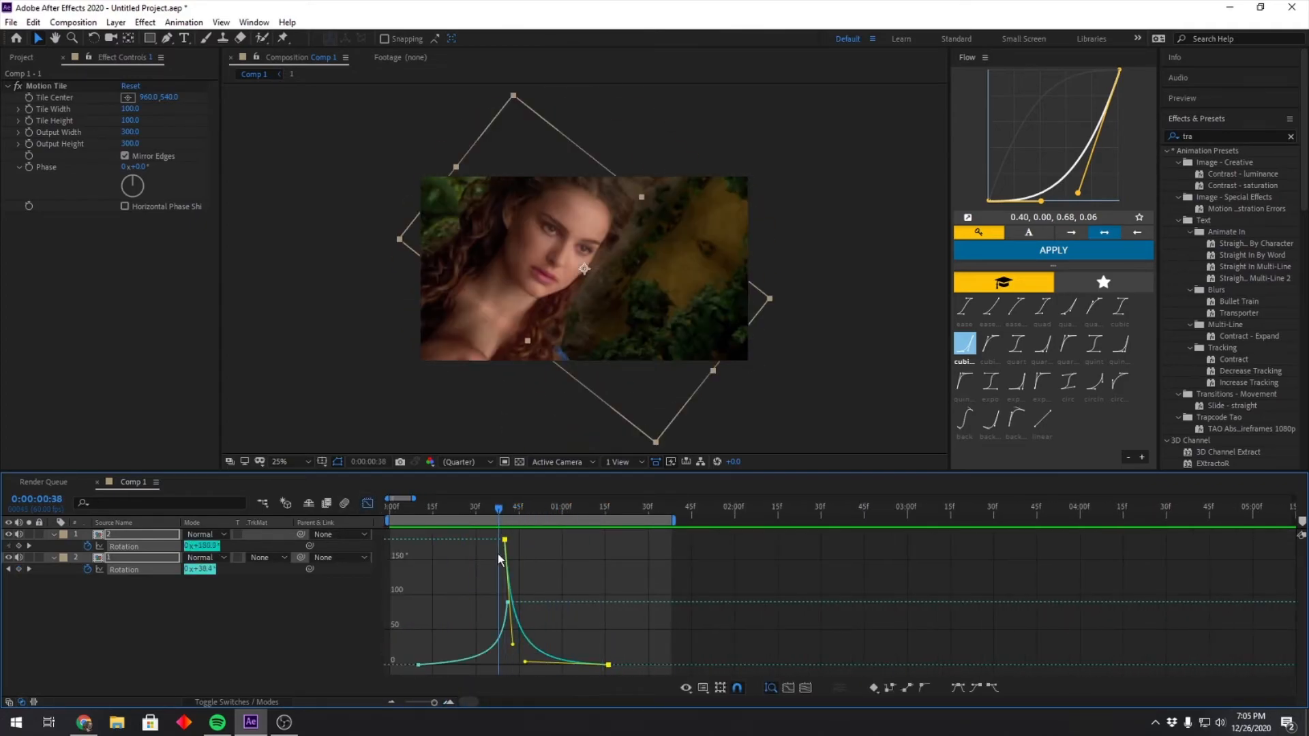
Set clip 2's Rotation keyframe at frame 40 to -180° so the two clips' values have opposite signs.
drag(497, 554, 504, 554)
click(518, 557)
click(205, 545)
text(-180)
key(Return)
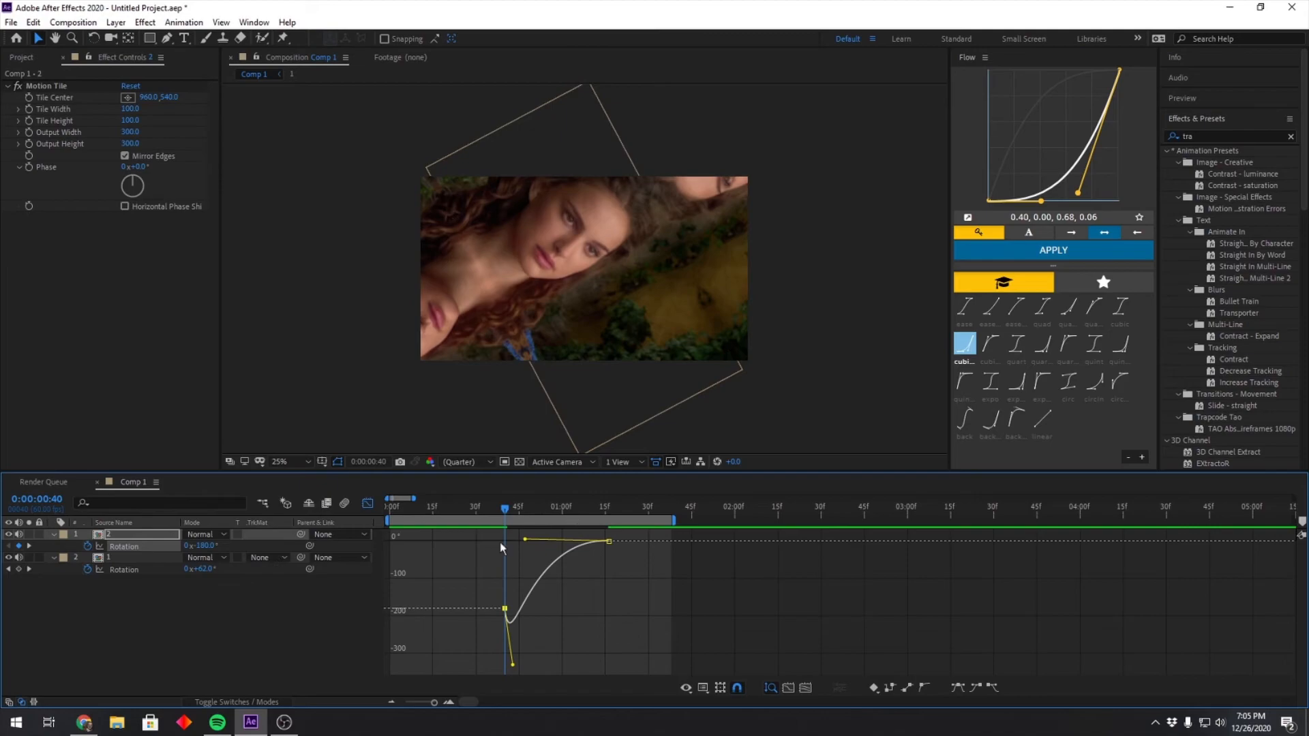
Reshape clip 2's Rotation curve to rise steeply from its first keyframe without dipping, and preview the rotation transition.
drag(514, 661, 363, 542)
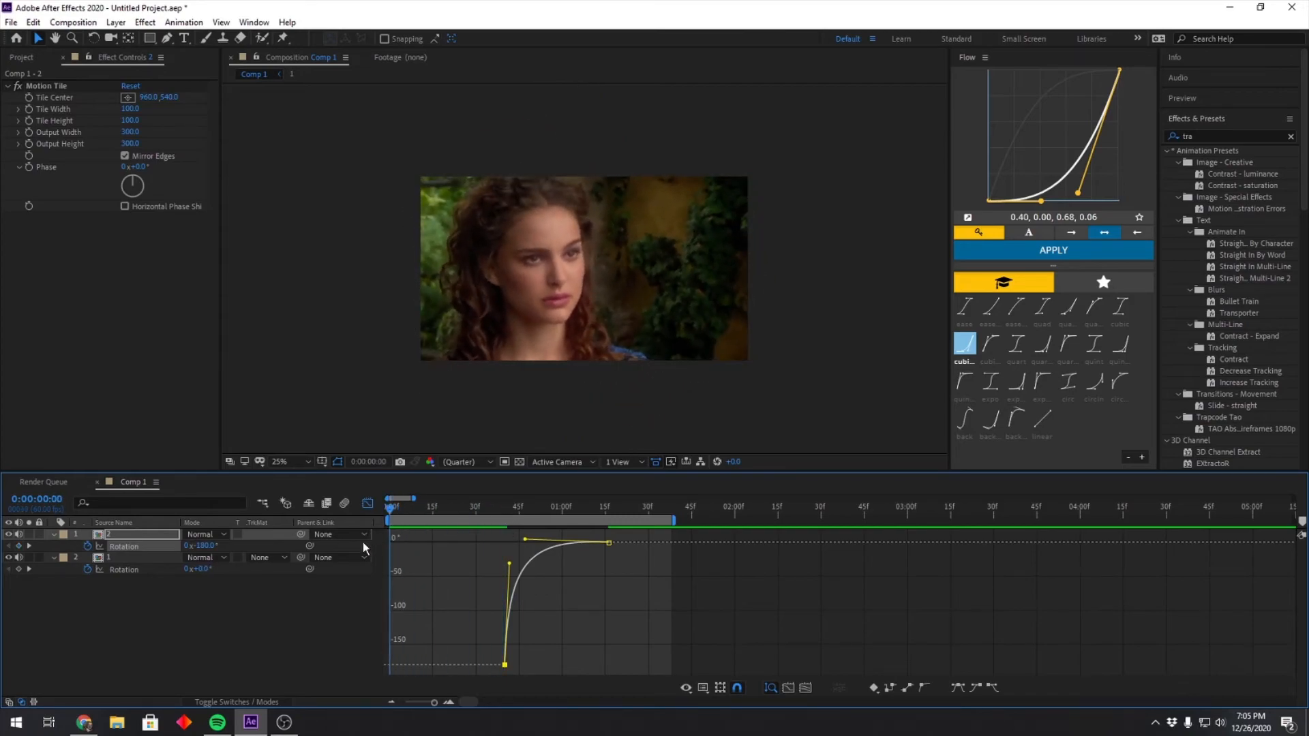
key(space)
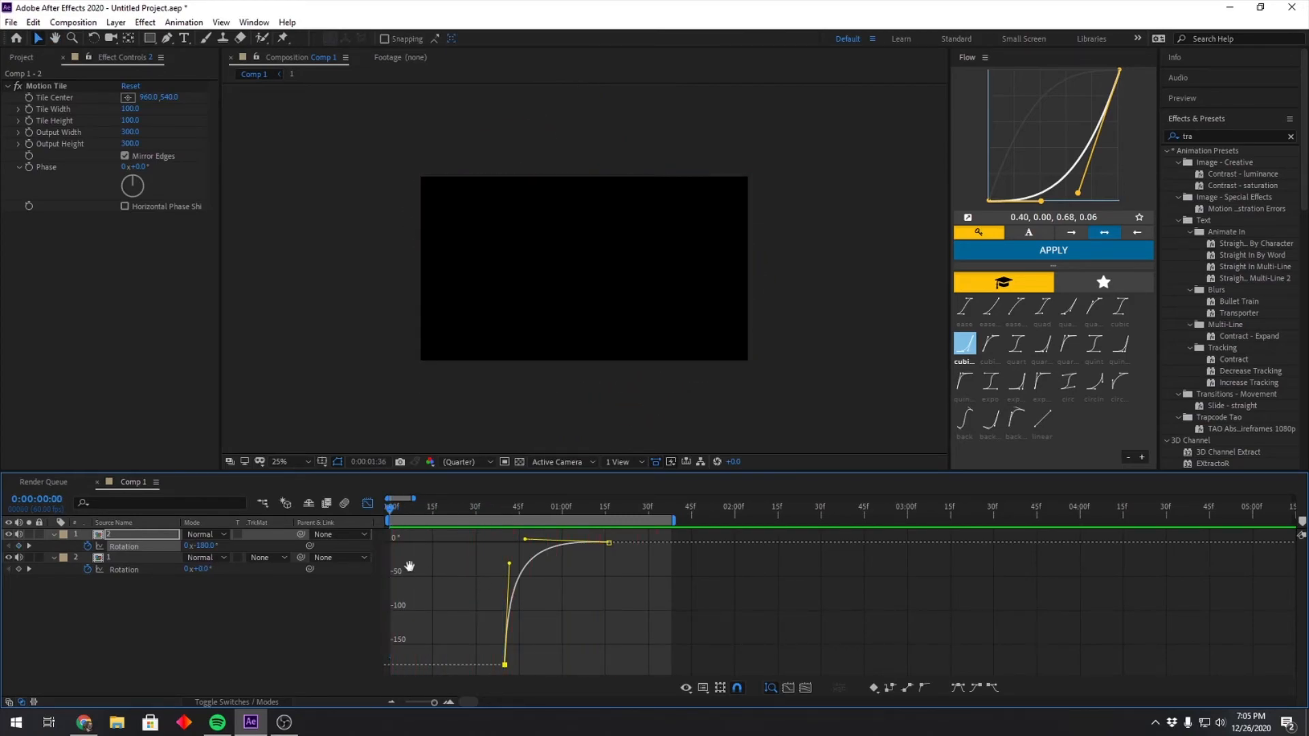
key(space)
Leave the graph editor, collapse both clips' revealed properties and replay the transition.
click(363, 506)
click(531, 595)
key(u)
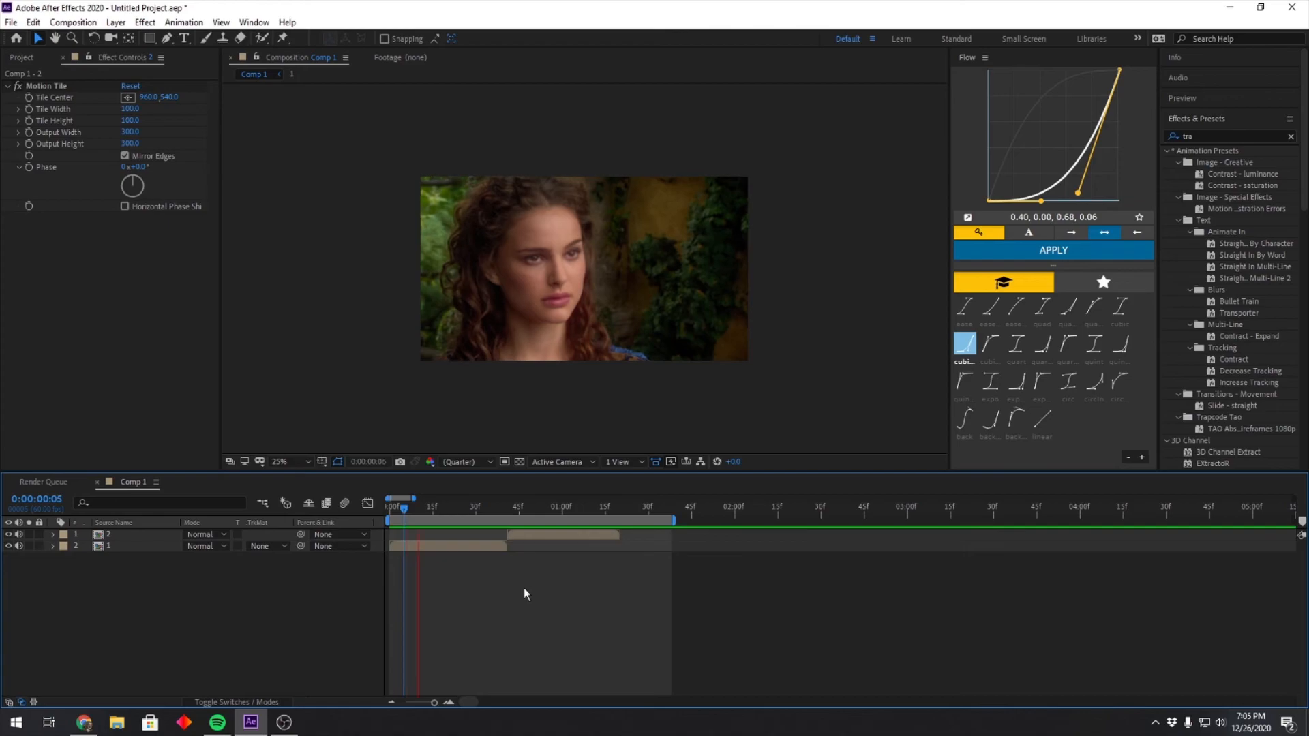
key(space)
Reveal both clips' Rotation keyframes and set clip 1's Rotation at frame 41, on the cut, to -90°.
drag(636, 498, 506, 546)
click(493, 546)
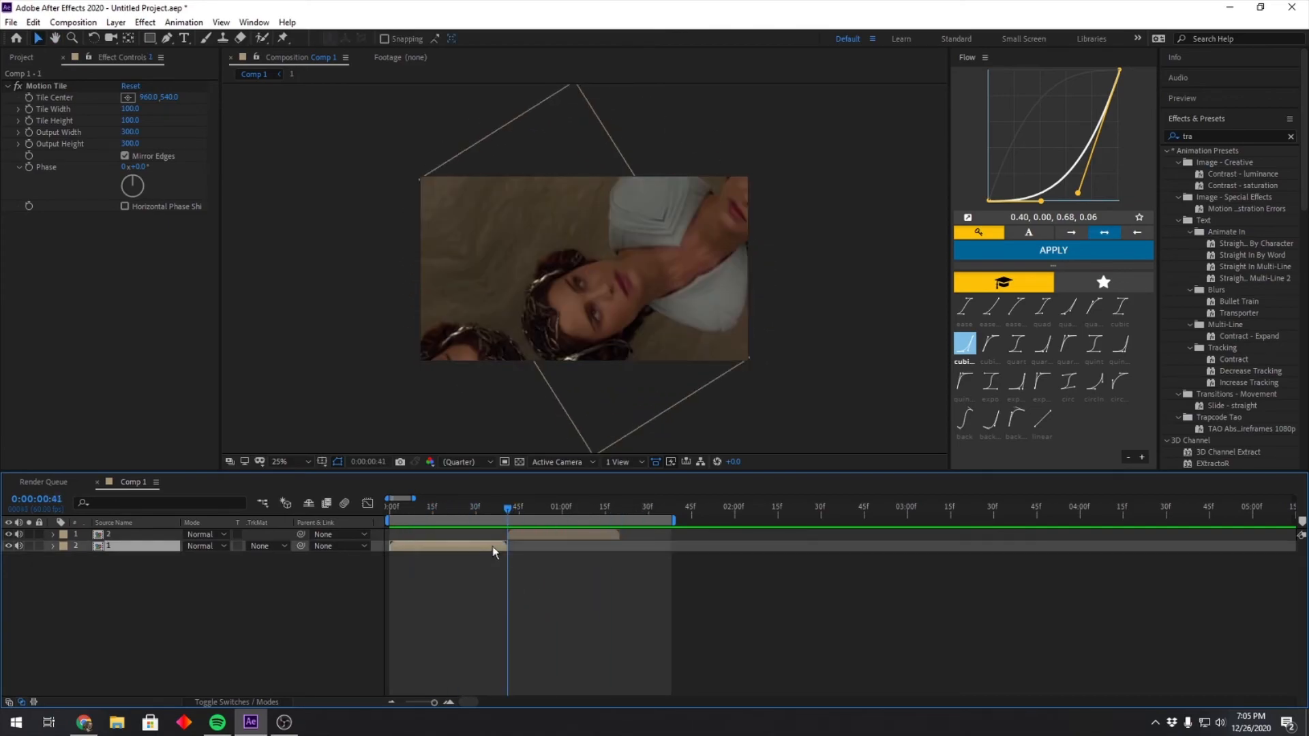
click(554, 584)
key(u)
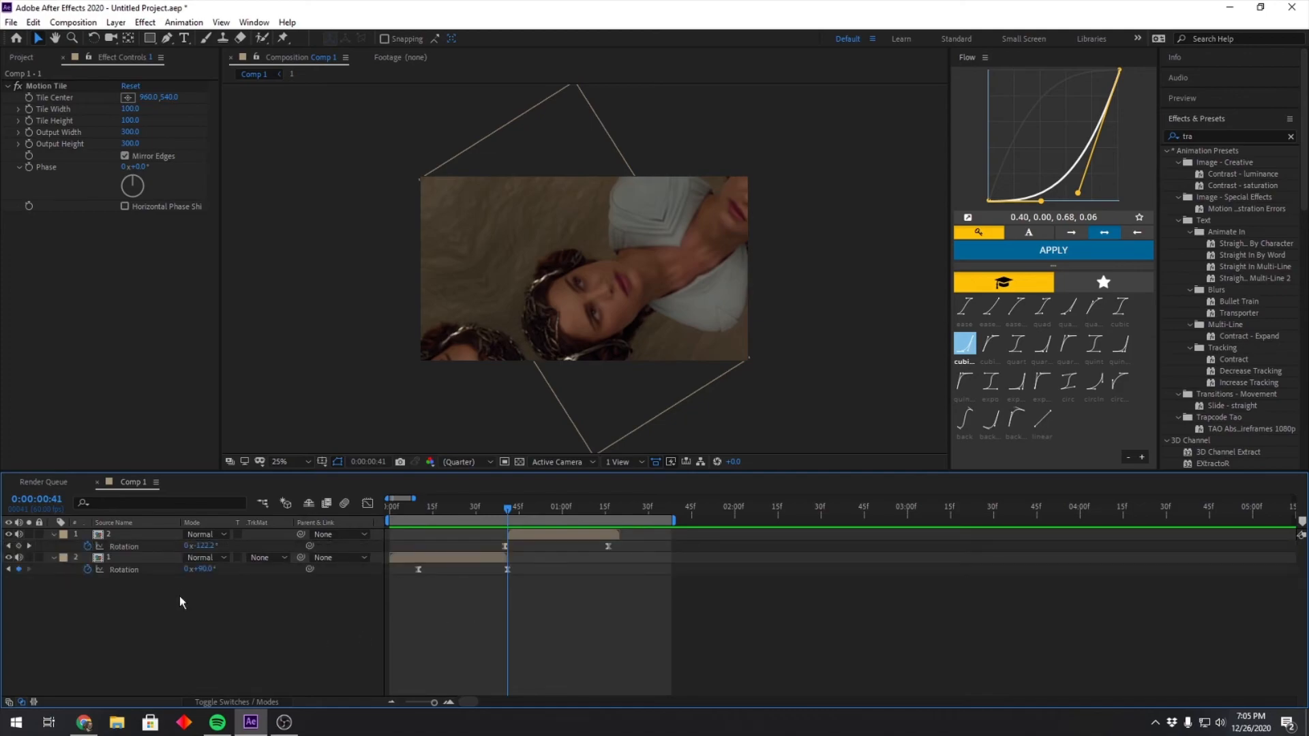
key(Return)
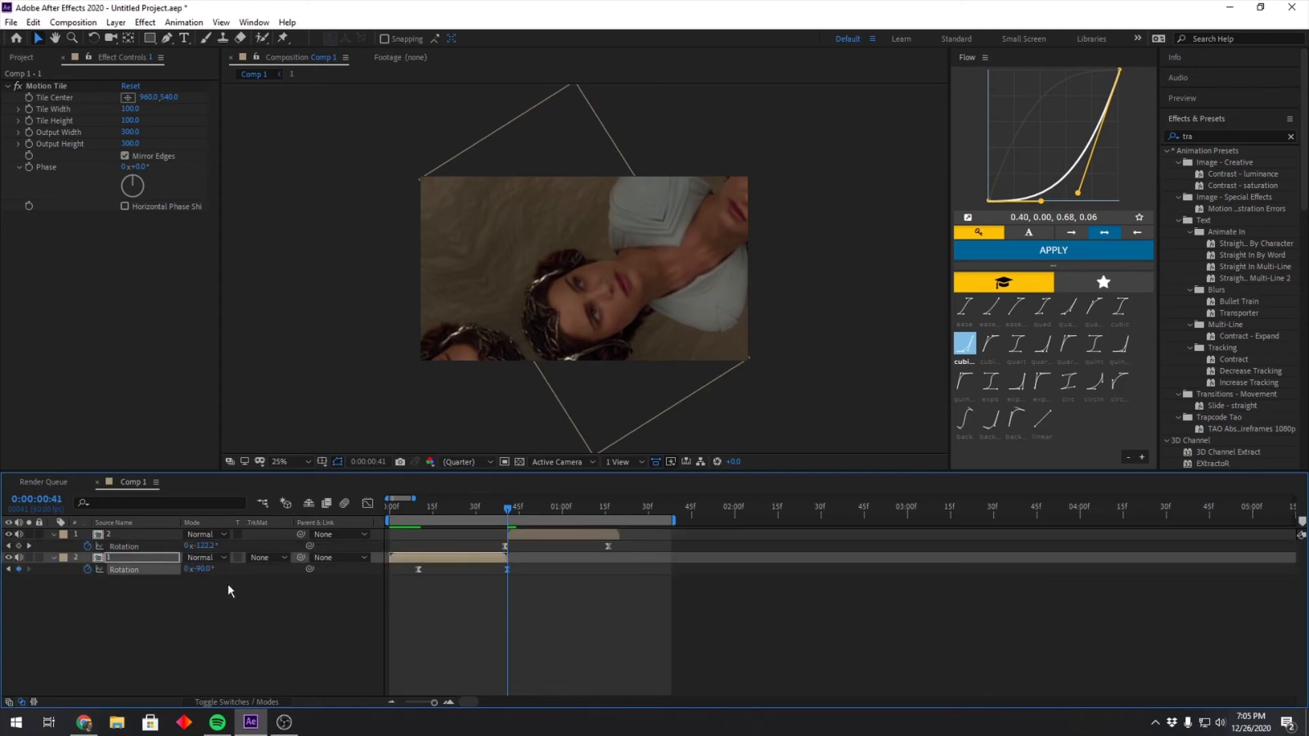
Set clip 2's Rotation at frame 41 to 180°.
click(201, 545)
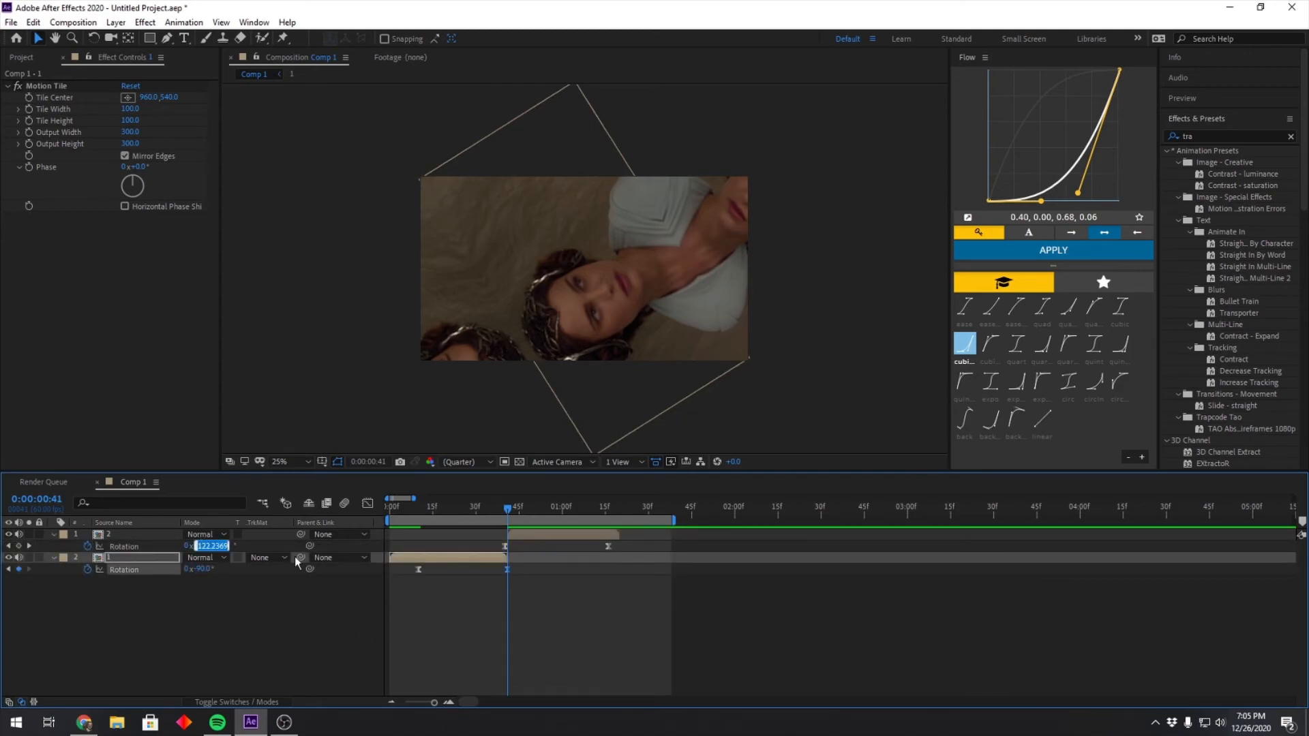
text(180)
key(Return)
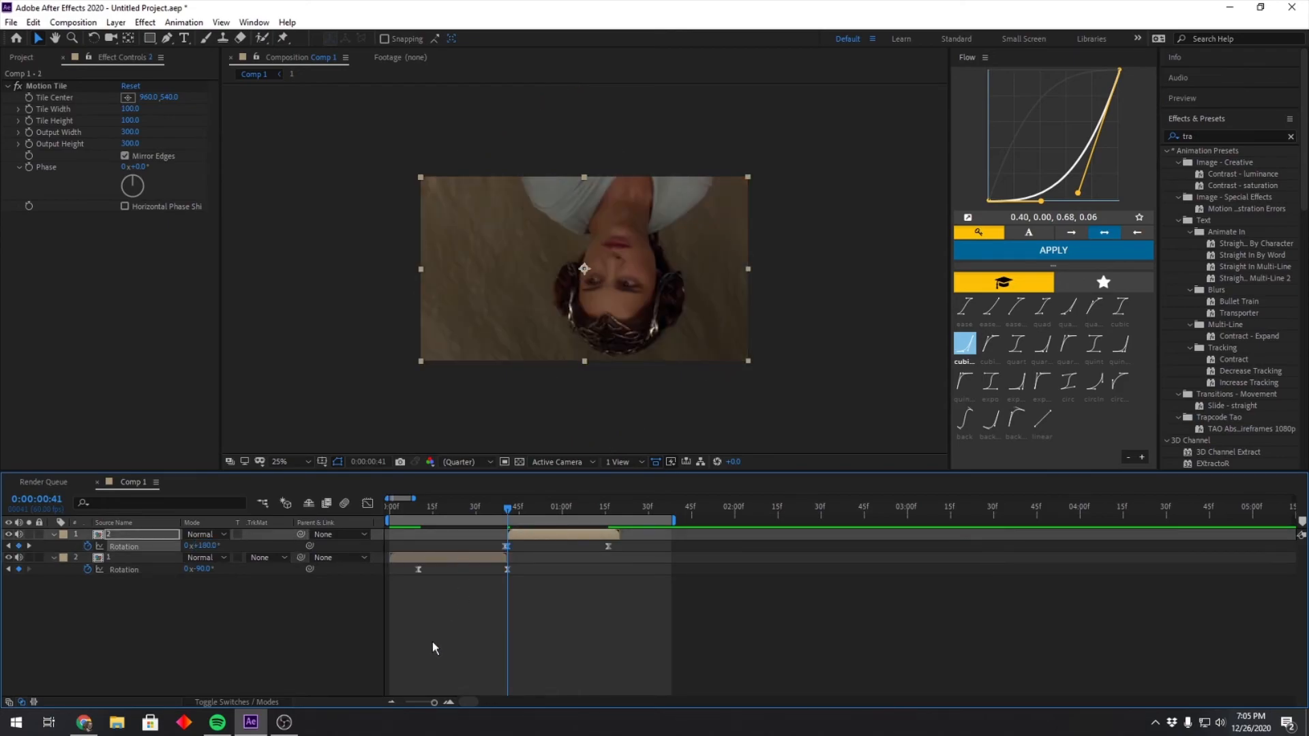
Delete clip 2's old Rotation keyframe at frame 40 and move the 180° keyframe from frame 41 into its place.
click(448, 703)
key(Delete)
click(511, 552)
drag(507, 548, 493, 552)
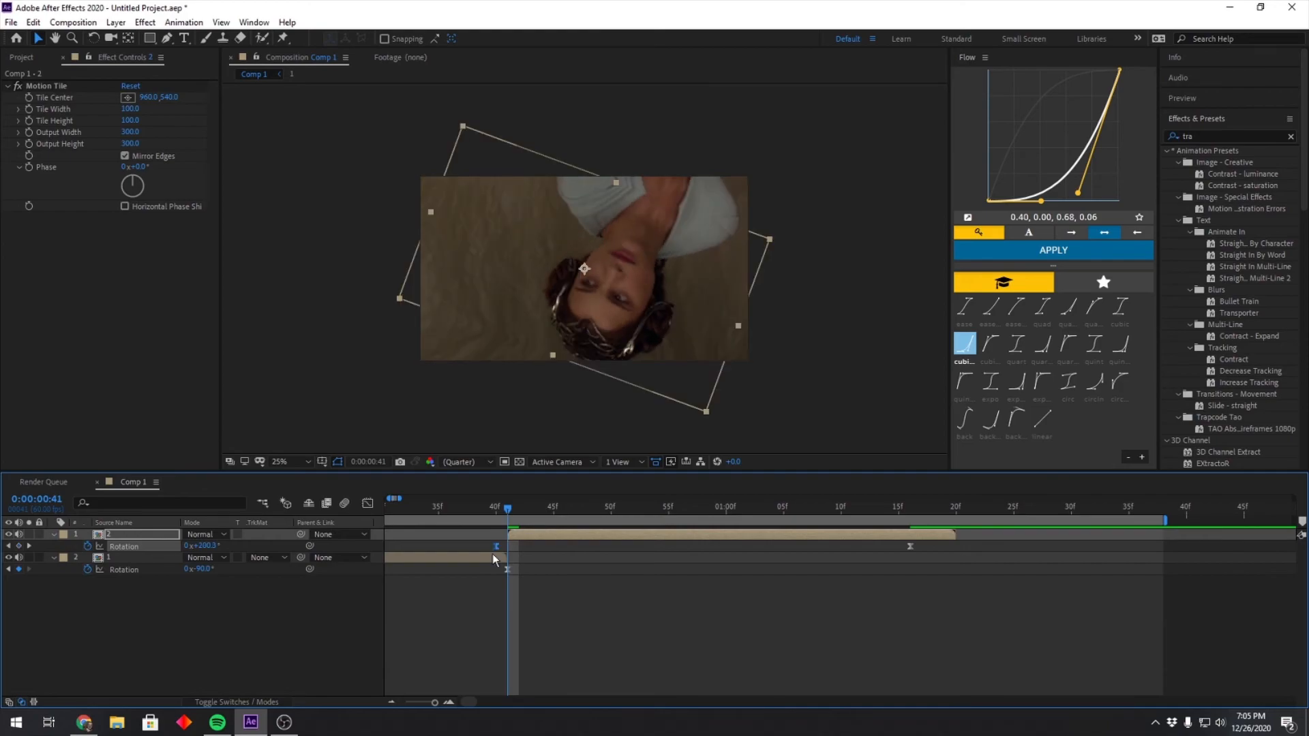
click(391, 703)
Apply Easy Ease to both clips' Rotation keyframes and reshape clip 1's curve in the graph editor to drop steeply into the cut.
drag(623, 546, 400, 576)
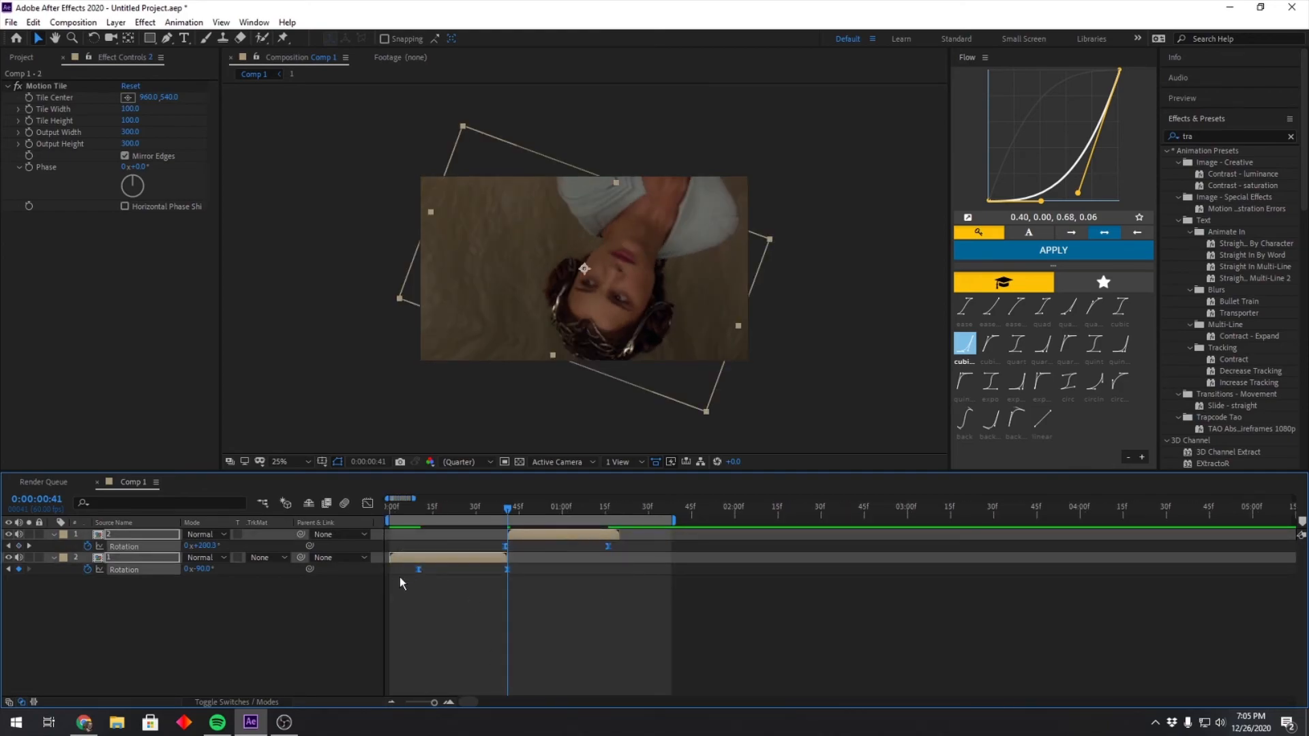
key(F9)
click(367, 503)
click(507, 665)
drag(479, 665, 514, 634)
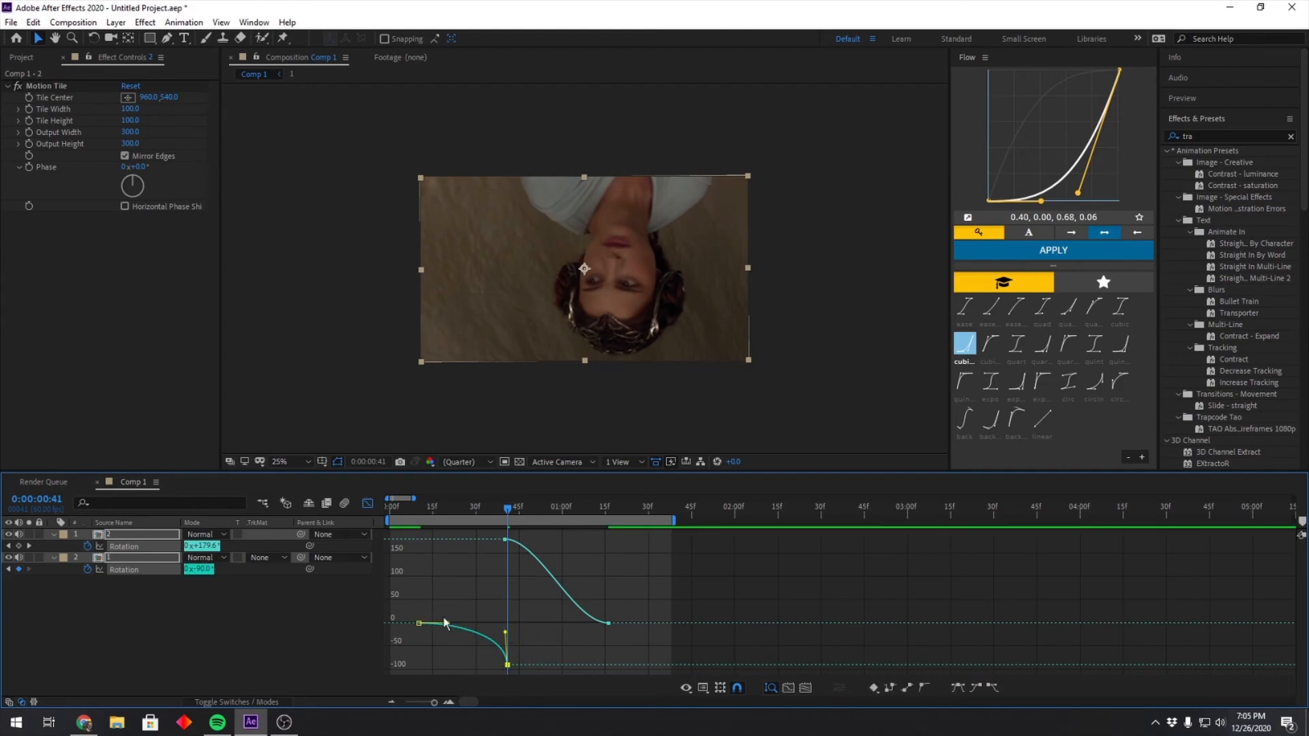
Reshape clip 2's Rotation curve to fall steeply after the cut and level off gradually, and preview the reversed rotation transition.
click(547, 561)
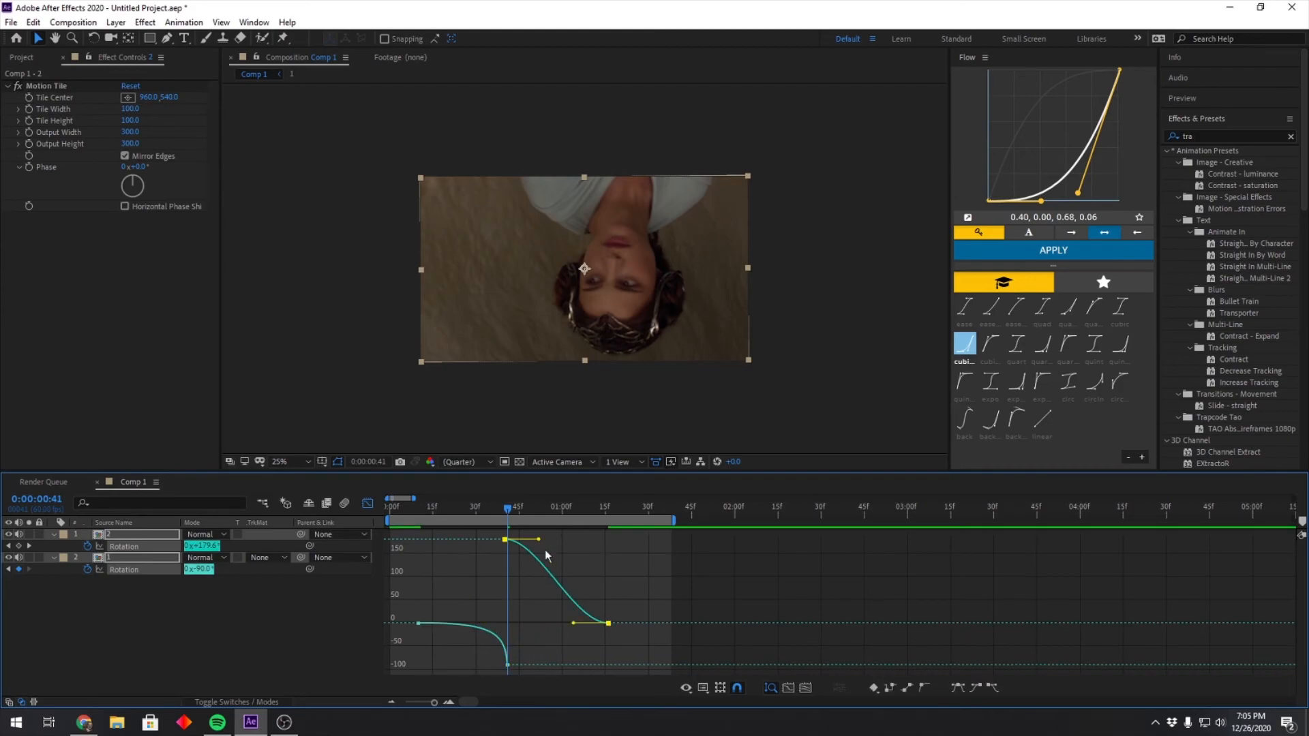
drag(539, 540, 529, 620)
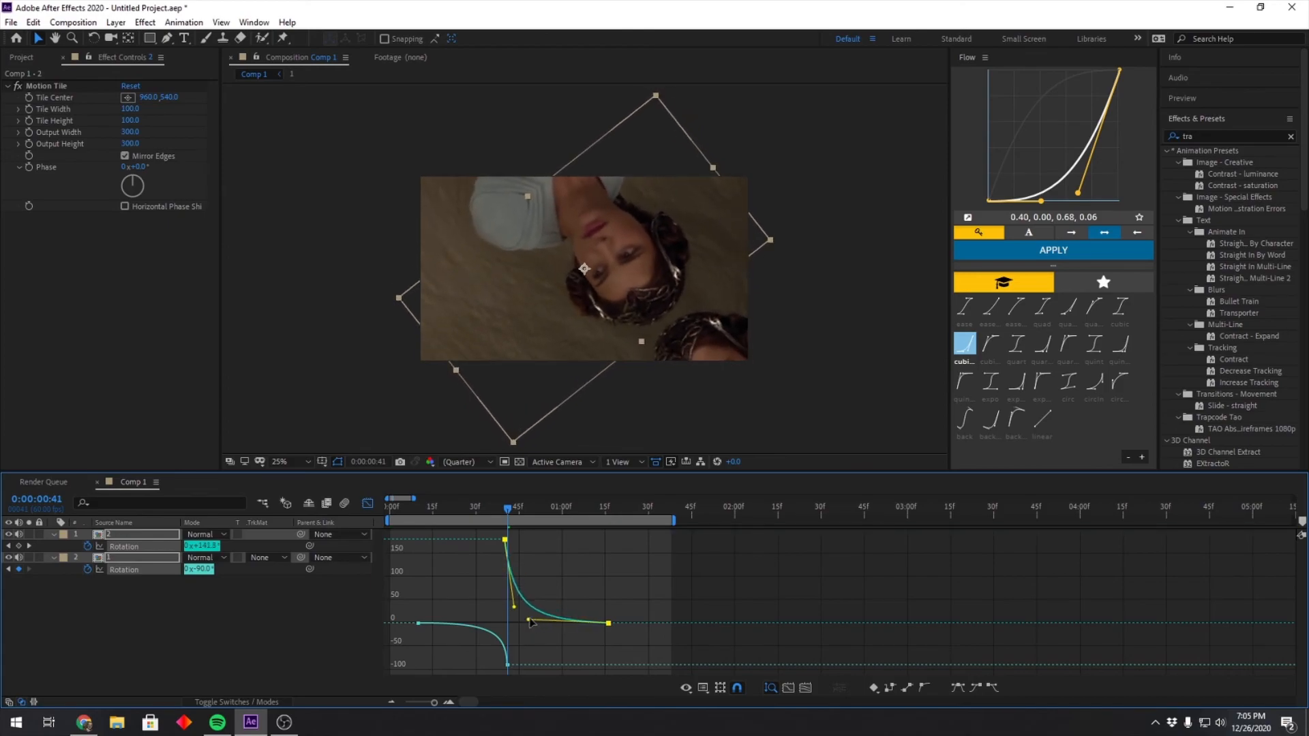
drag(508, 515, 535, 604)
key(space)
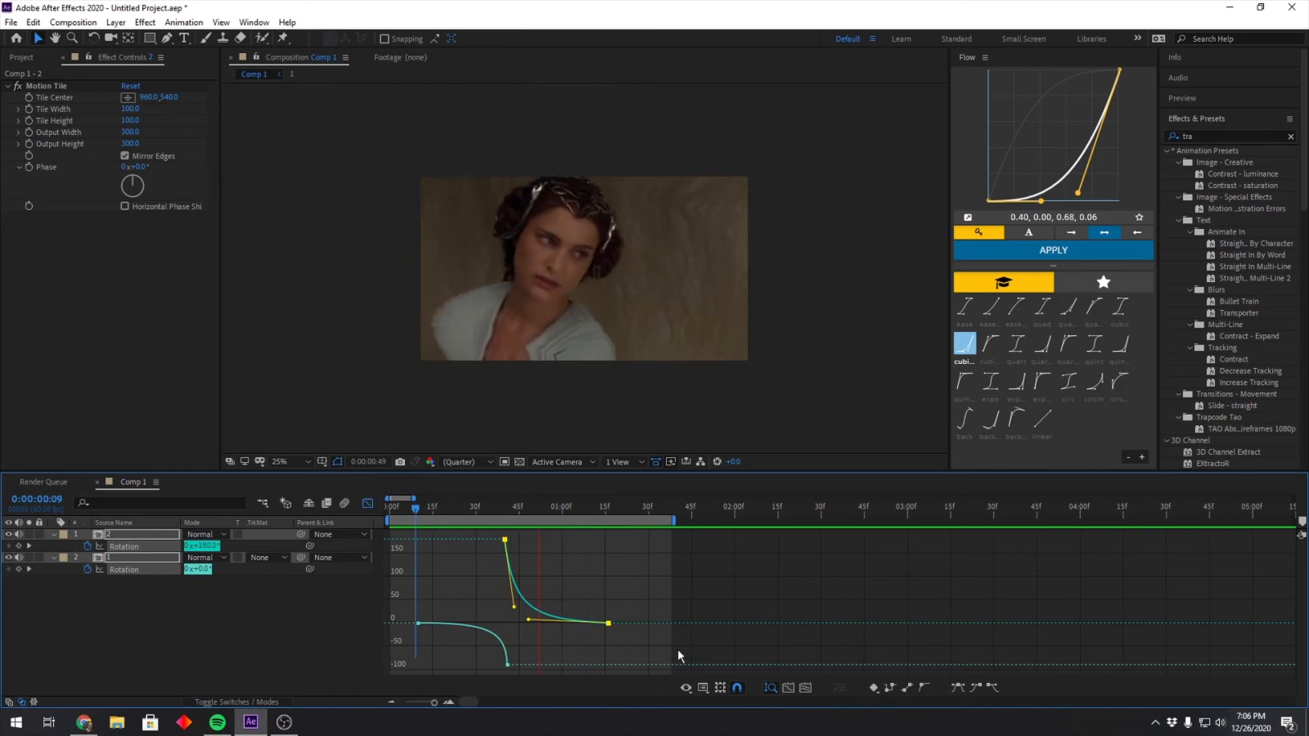